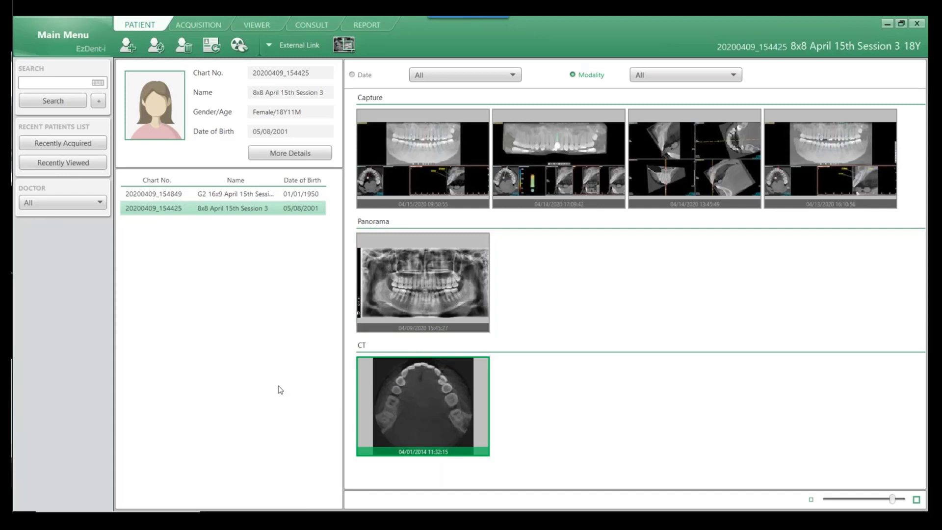
Open the panoramic radiograph dated 04/09/2020, examine the dentition, and return to the patient's image list
left_click(424, 283)
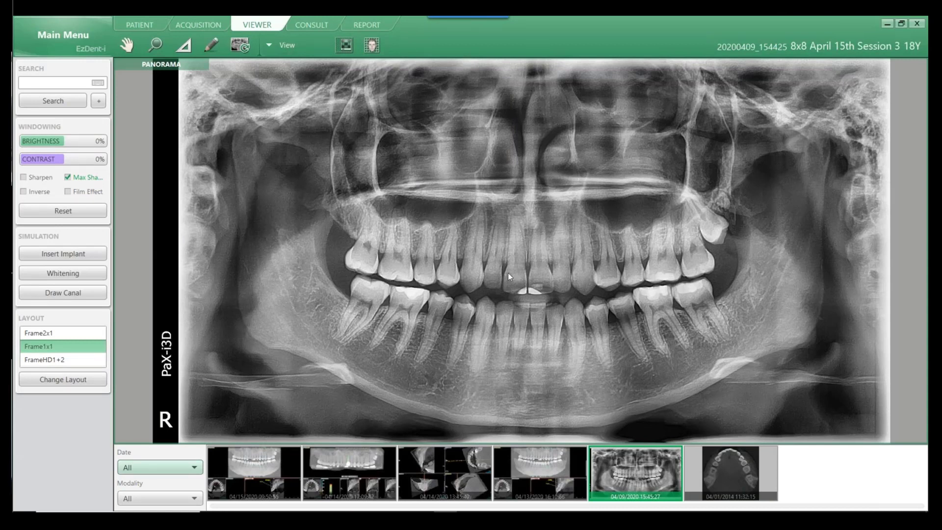
left_click(127, 46)
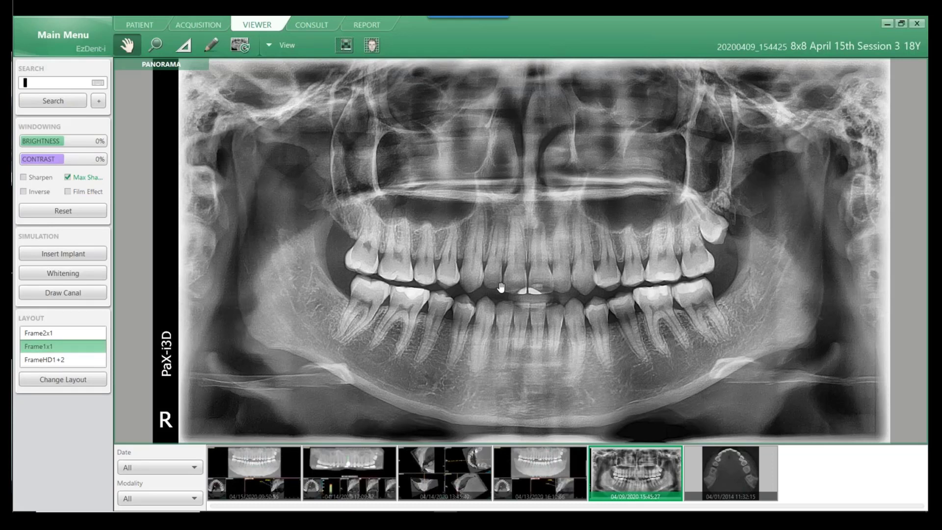
right_click(501, 287)
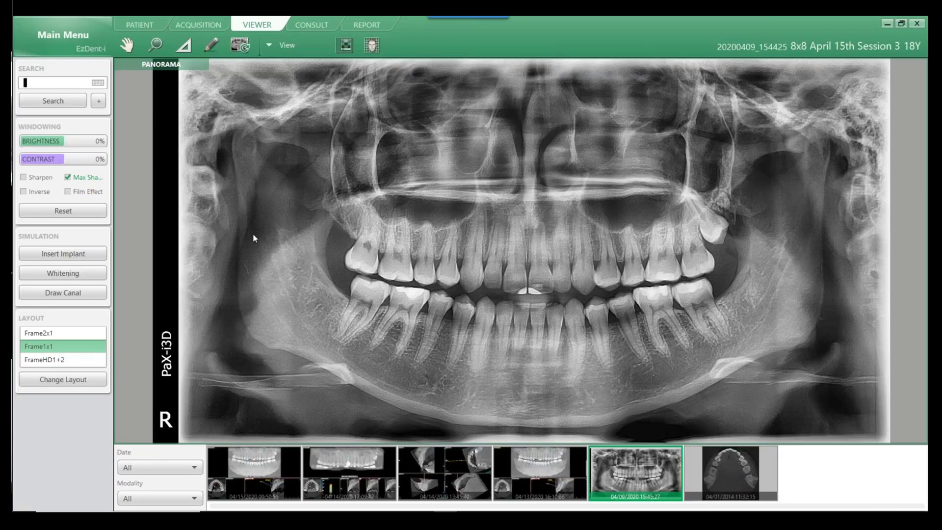
left_click(140, 24)
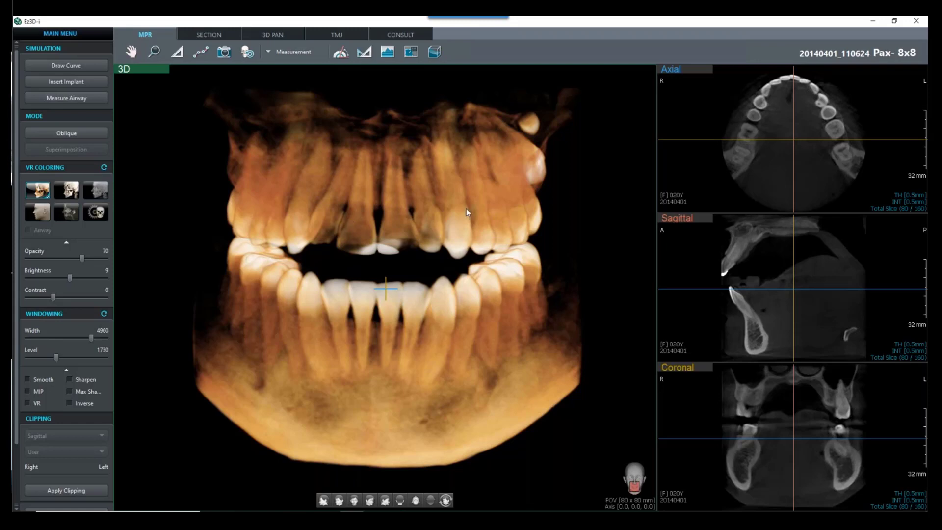
Make the axial slice the main view and apply the Max Sharpen filter to the slice images
left_click_drag(478, 208, 456, 220)
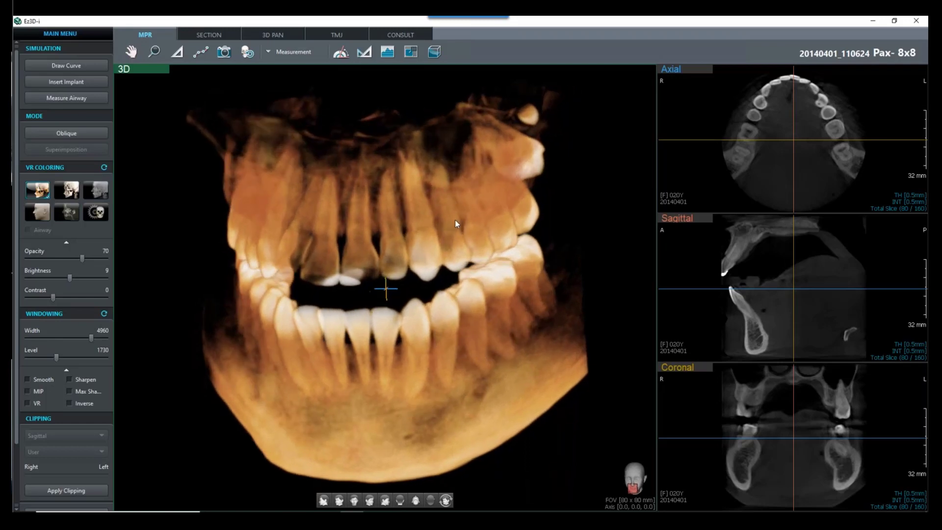
left_click(714, 114)
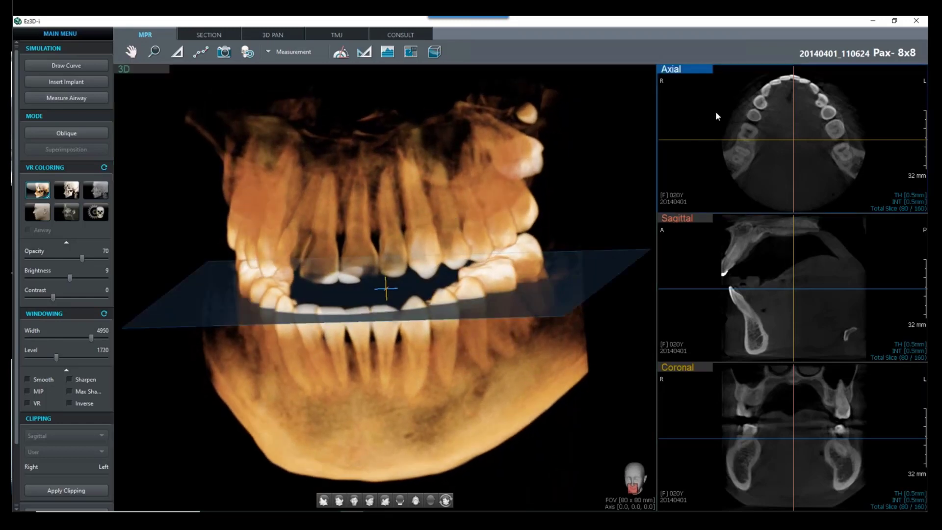
right_click(715, 114)
left_click(734, 131)
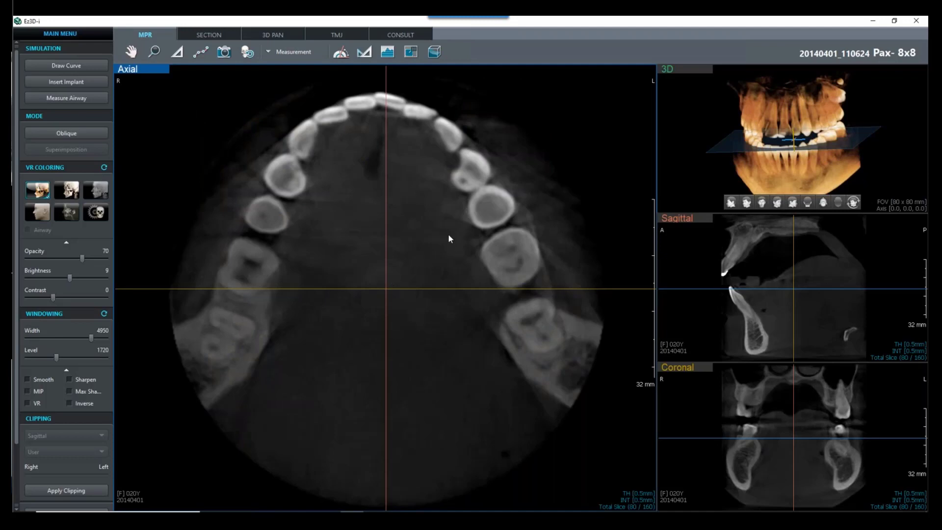
left_click(721, 264)
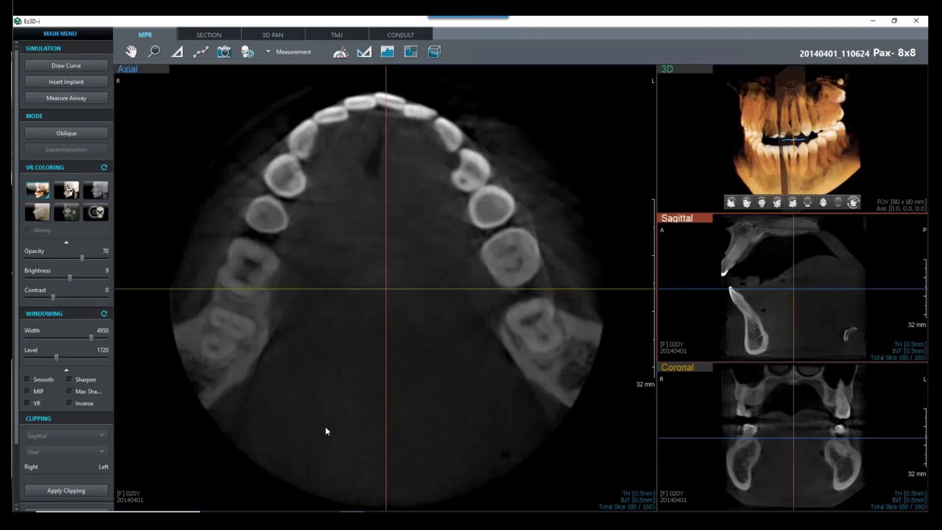
left_click(70, 392)
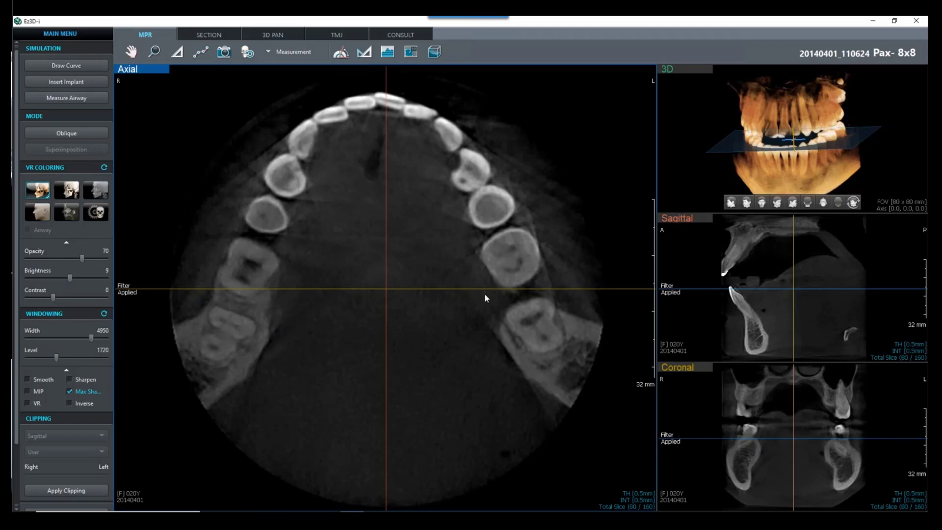
Move the axial plane up to the top of the scan volume and hide the crosshair lines in the main view
left_click_drag(753, 288, 757, 215)
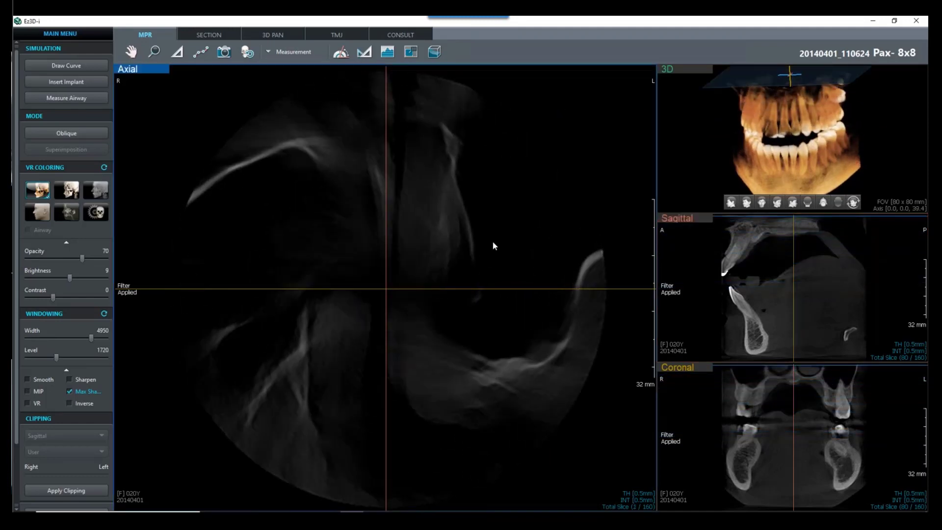
key("space")
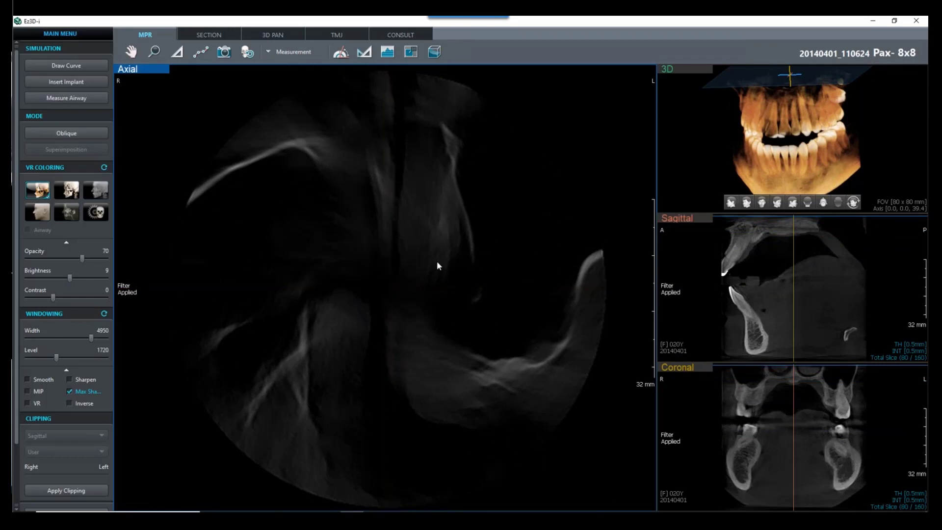
Examine the axial slices downward through the nasal septum, nasal conchae and maxillary sinuses to the palate
scroll(436, 261, "down", 4)
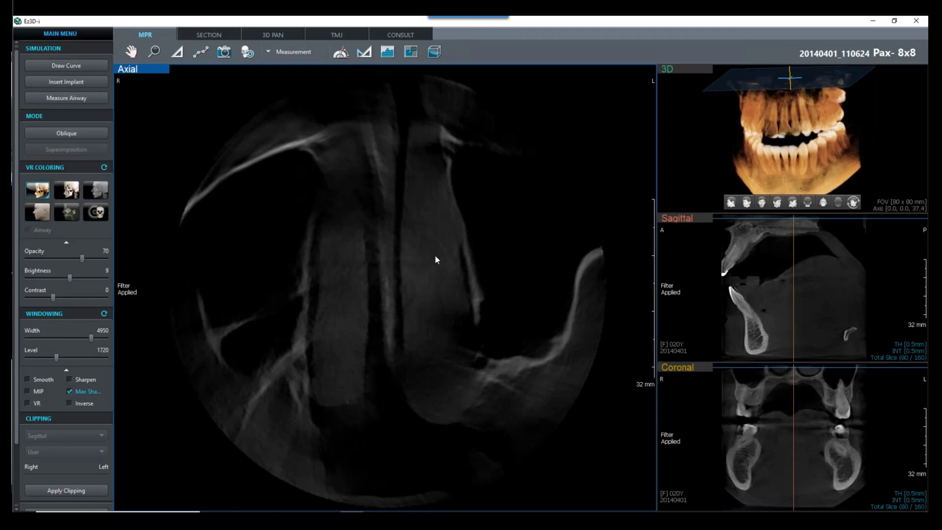
scroll(435, 254, "down", 1)
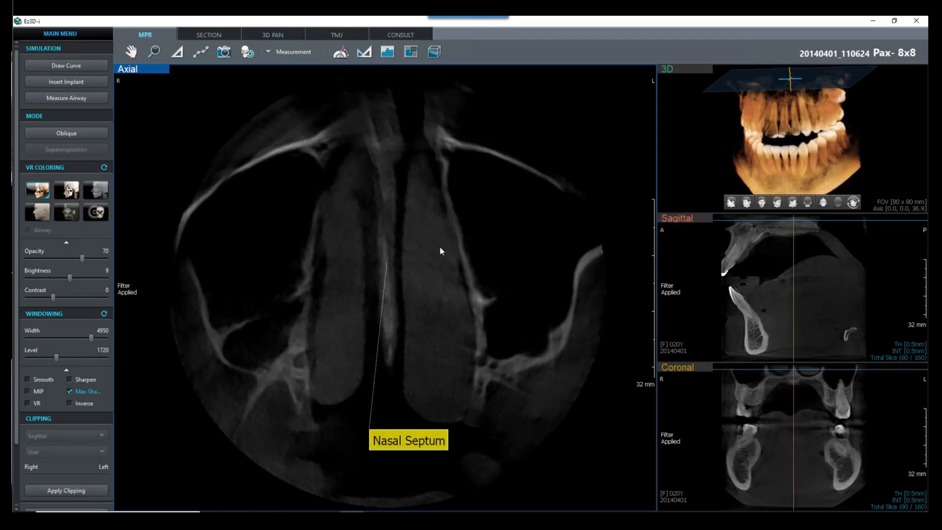
scroll(443, 232, "down", 1)
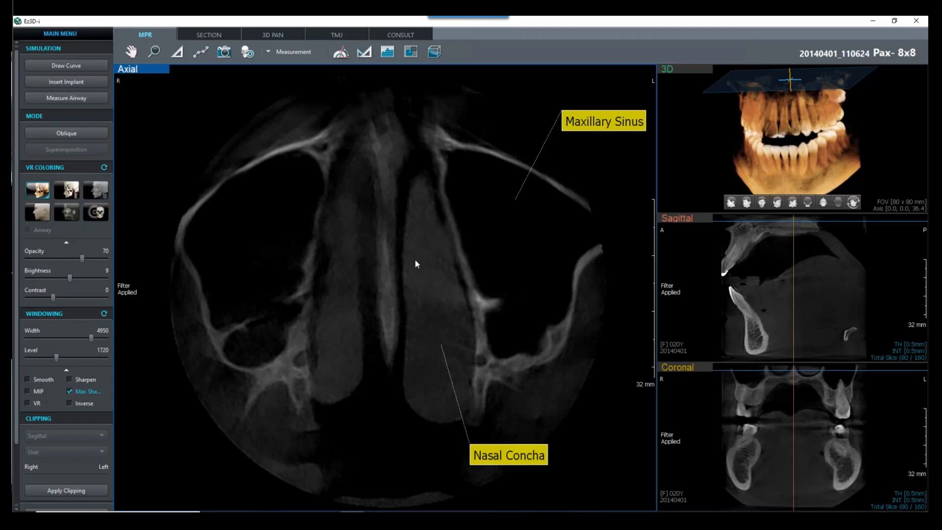
scroll(417, 258, "down", 4)
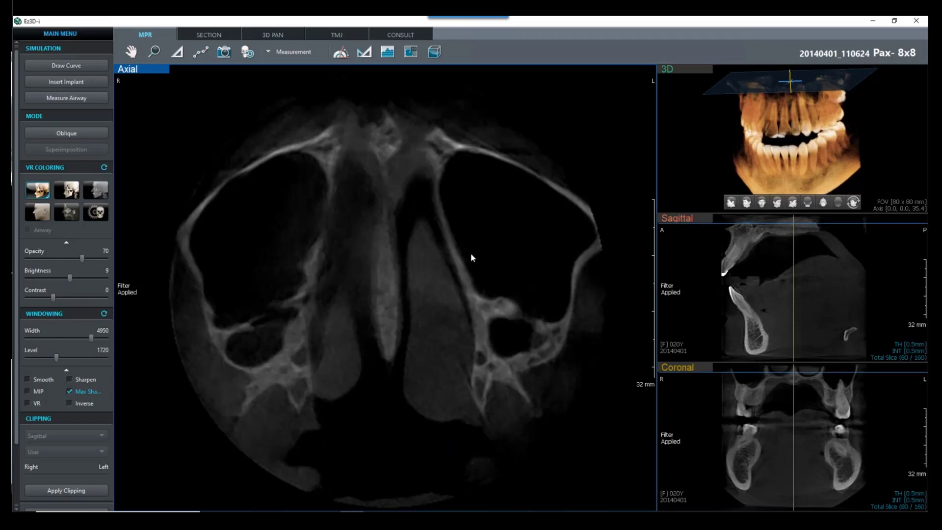
scroll(475, 253, "down", 4)
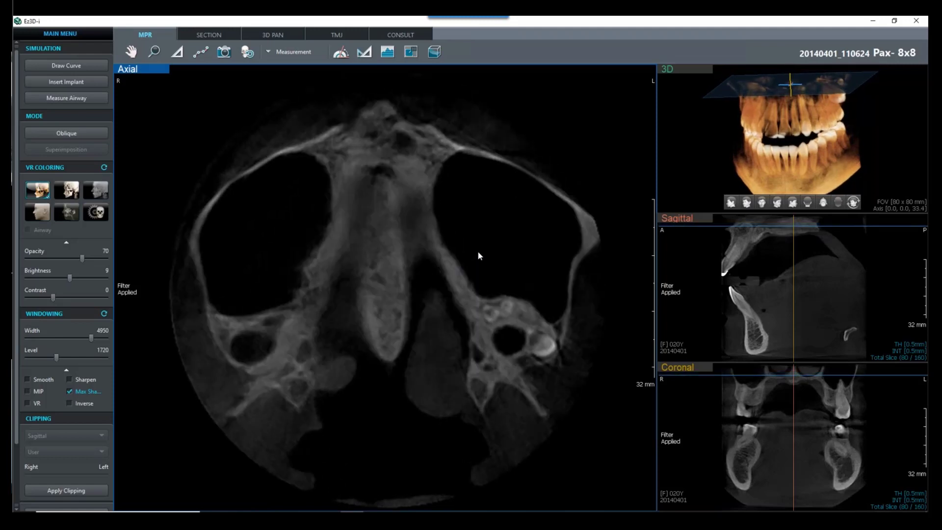
scroll(481, 251, "down", 1)
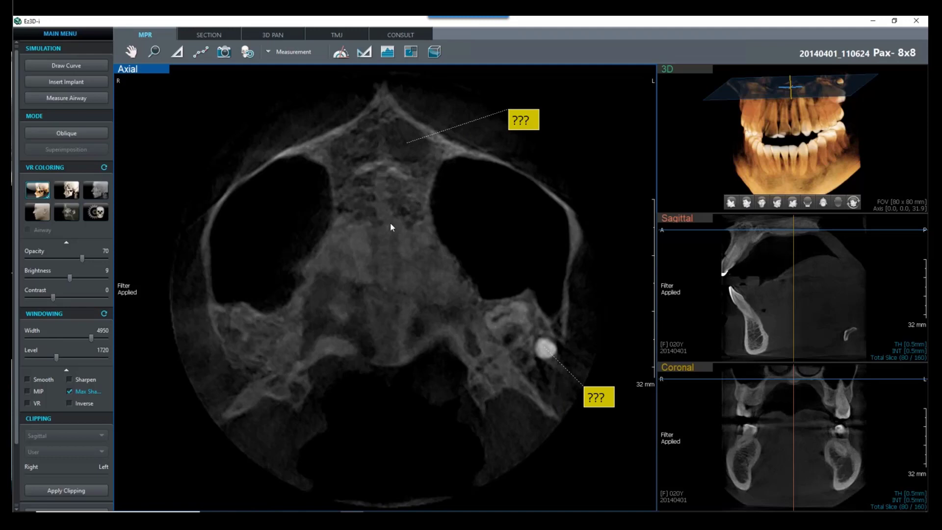
Examine the axial slices from the incisive canal down through tooth #9 and the other upper roots and crowns to the bite stick
scroll(390, 225, "down", 3)
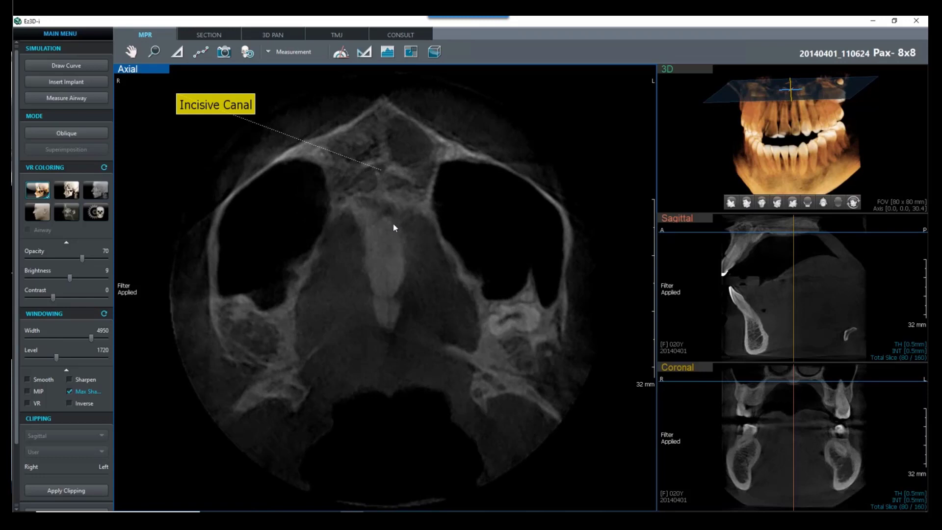
scroll(394, 226, "down", 3)
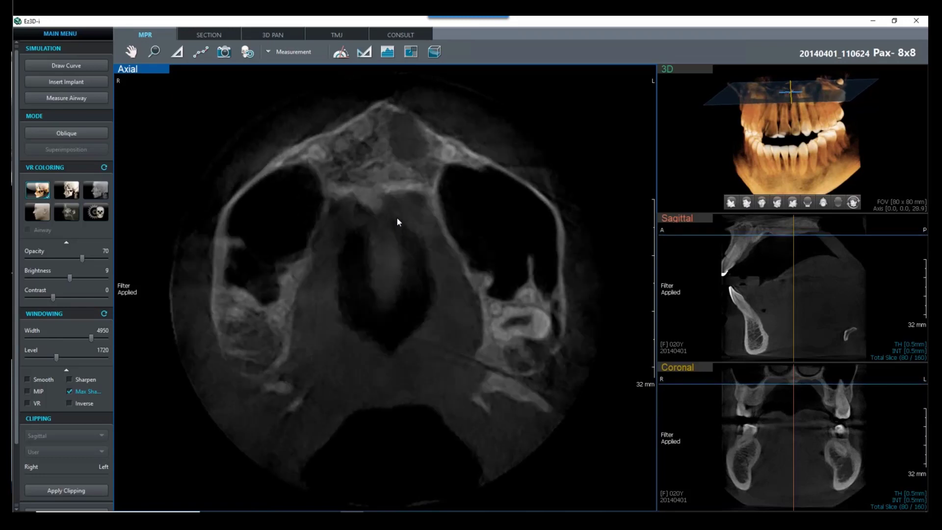
scroll(396, 217, "down", 4)
scroll(398, 218, "down", 2)
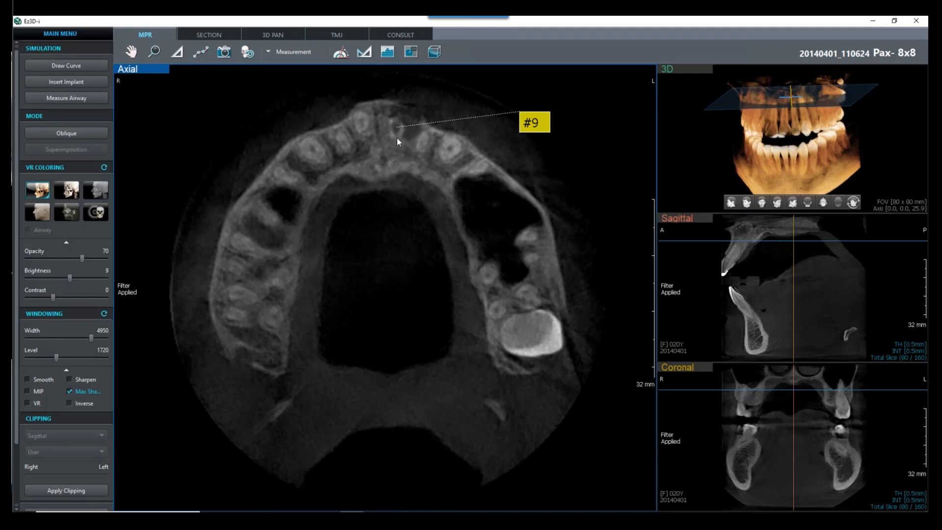
scroll(398, 142, "down", 3)
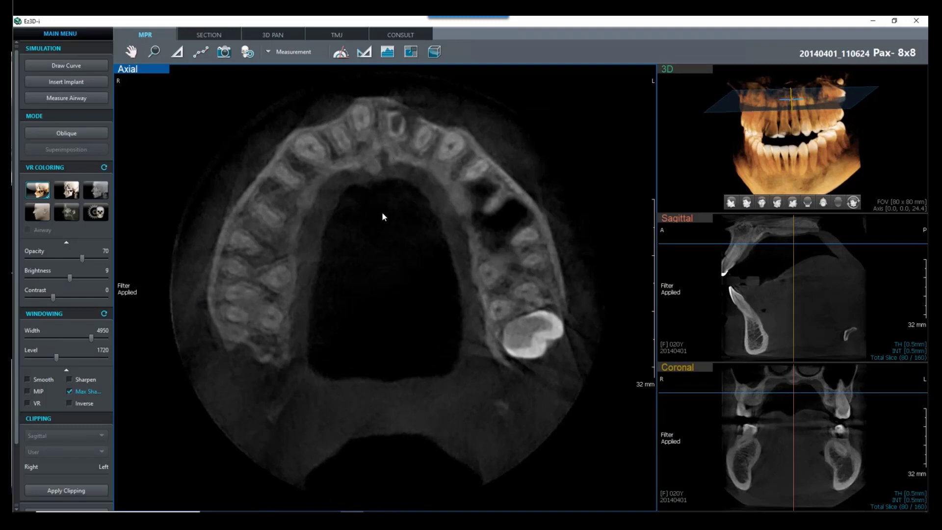
scroll(387, 211, "down", 5)
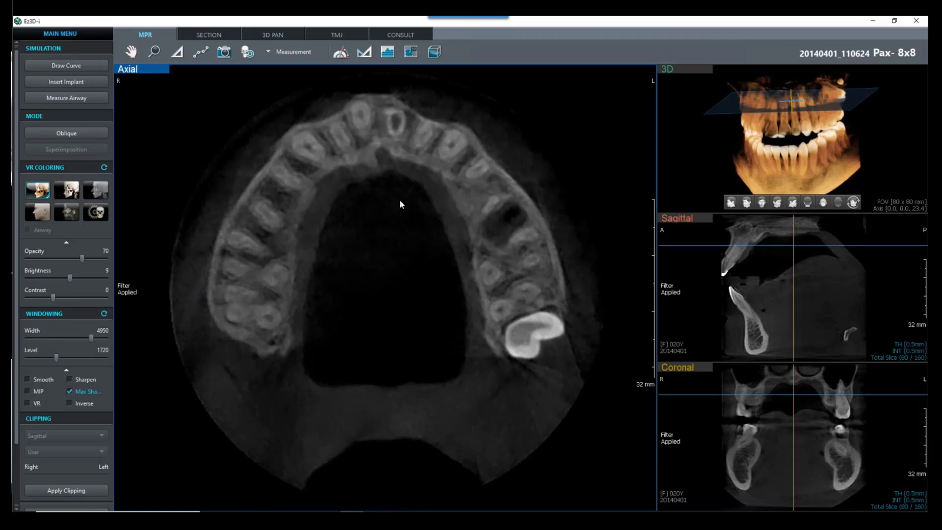
scroll(396, 211, "down", 13)
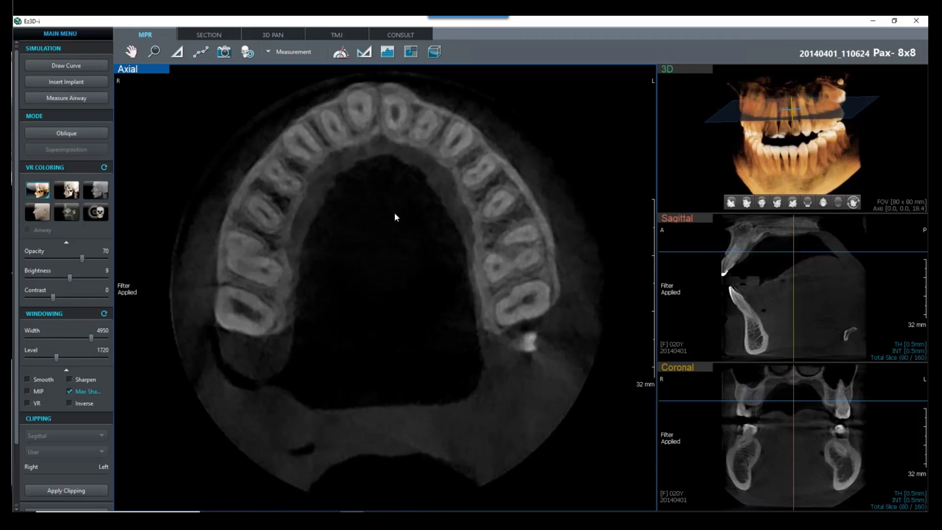
scroll(404, 207, "down", 8)
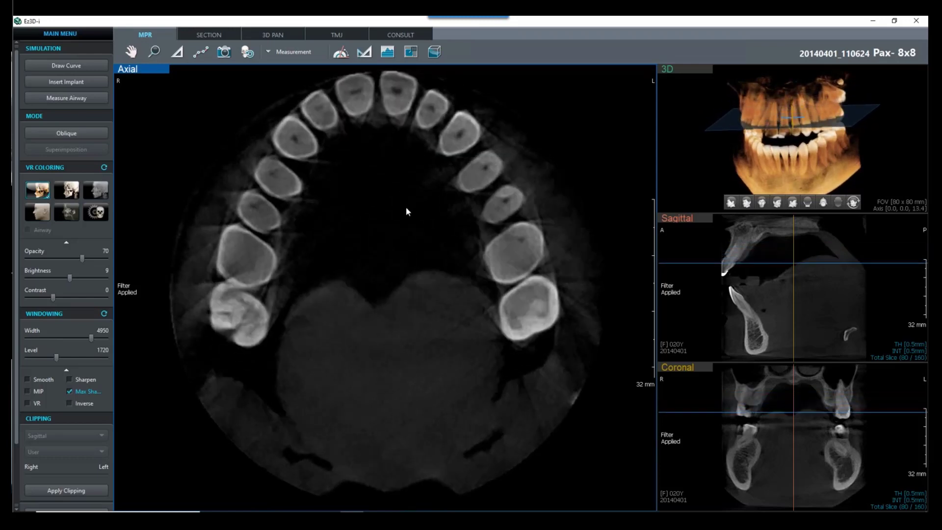
scroll(407, 210, "down", 8)
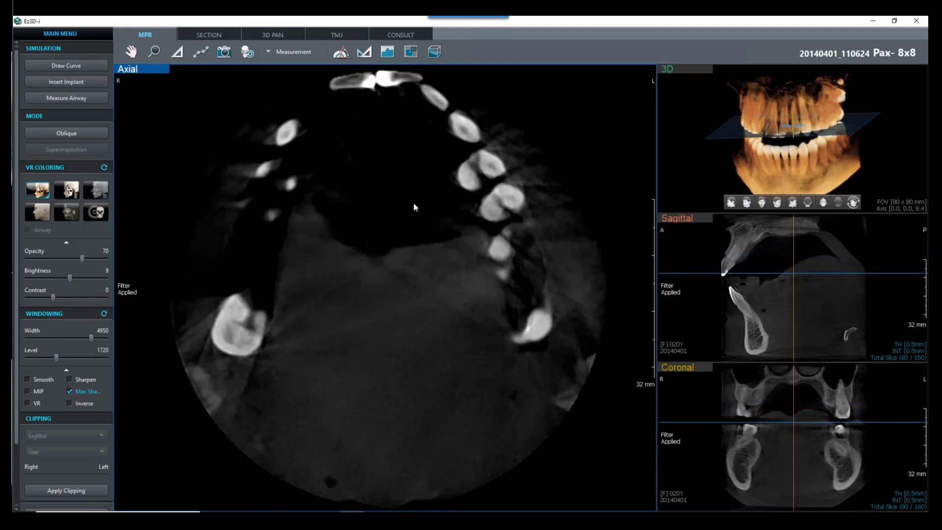
scroll(415, 206, "down", 4)
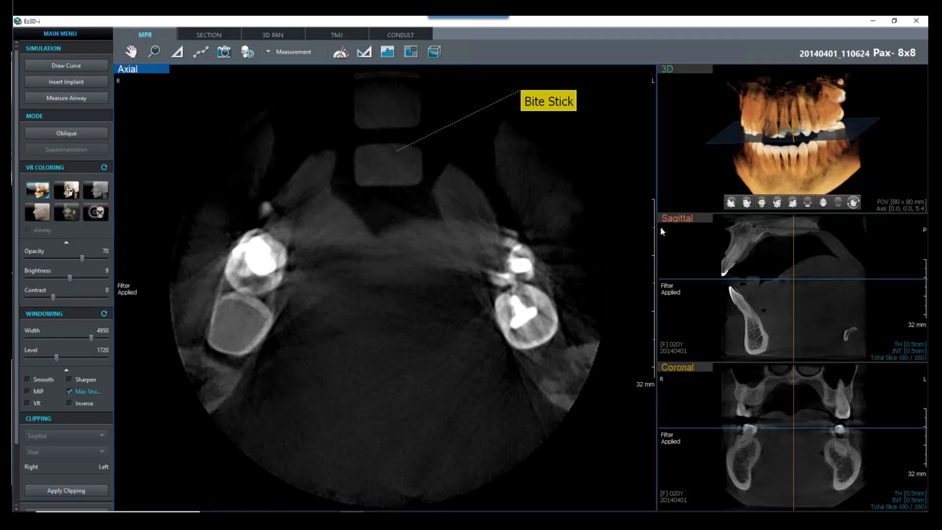
Make the sagittal slice the main view and hide its crosshair lines
left_click(693, 250)
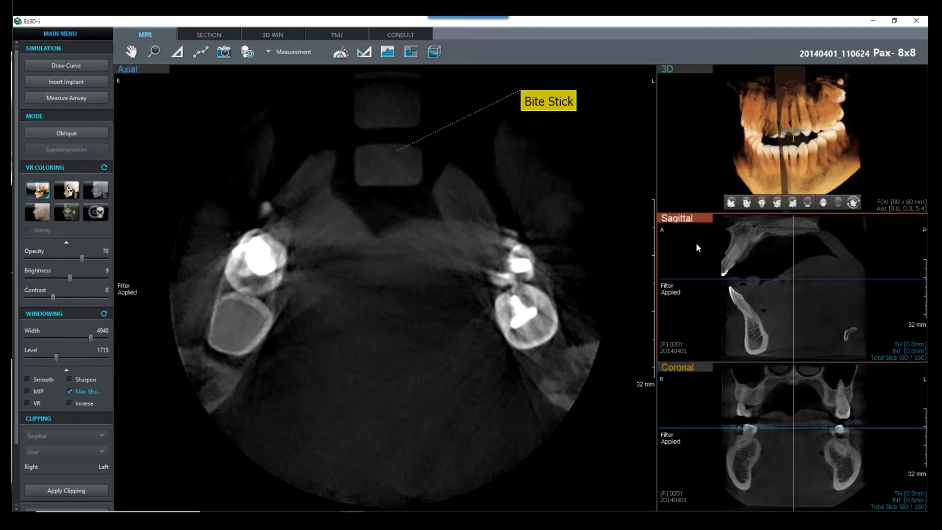
right_click(697, 245)
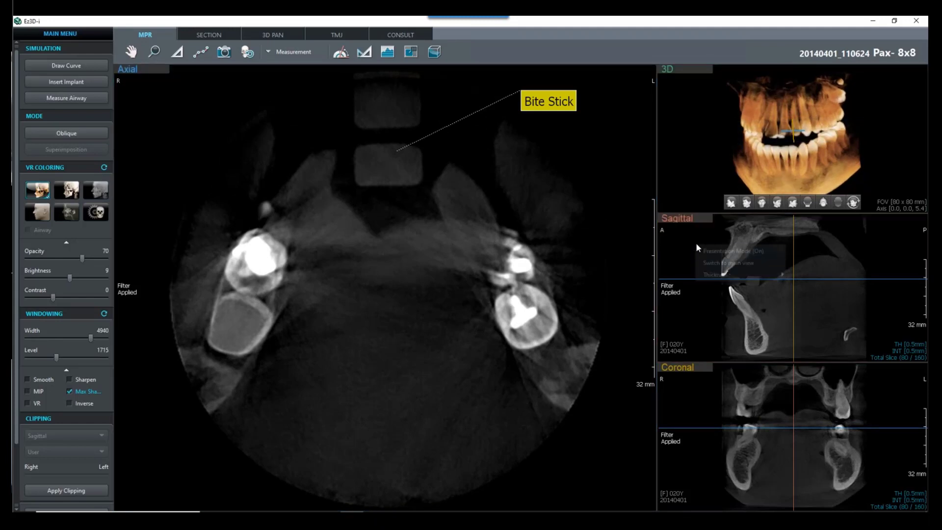
left_click(714, 262)
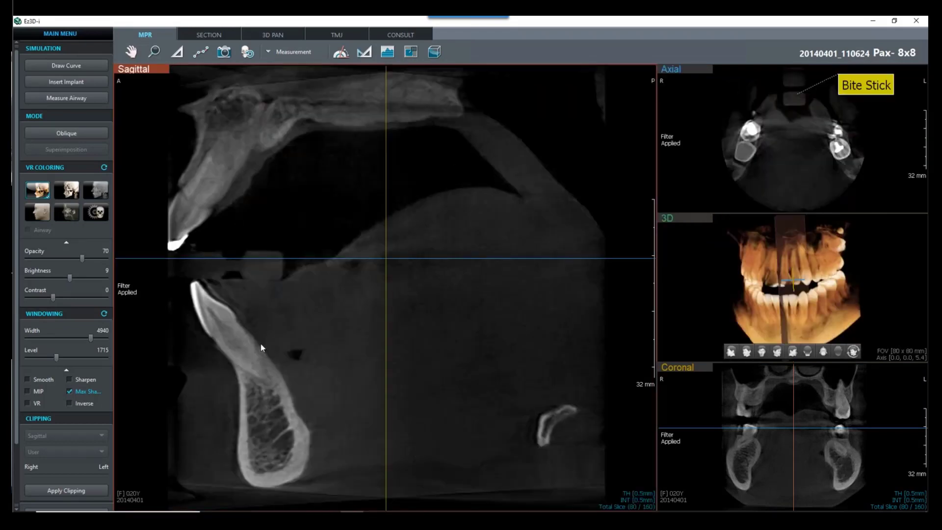
key("space")
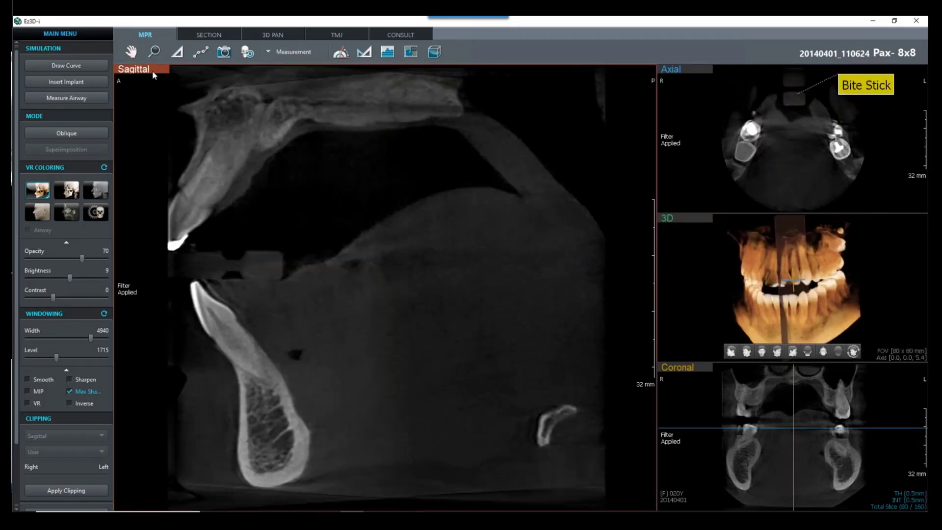
left_click(131, 51)
key("Escape")
left_click(843, 277)
left_click_drag(843, 277, 843, 281)
left_click(358, 322)
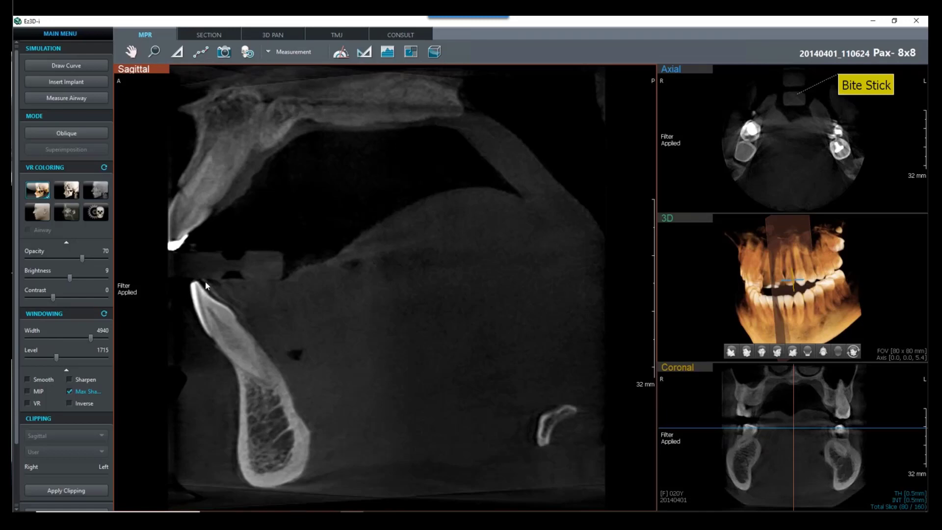
Return the axial slice at the bite stick level to the main view
left_click(716, 118)
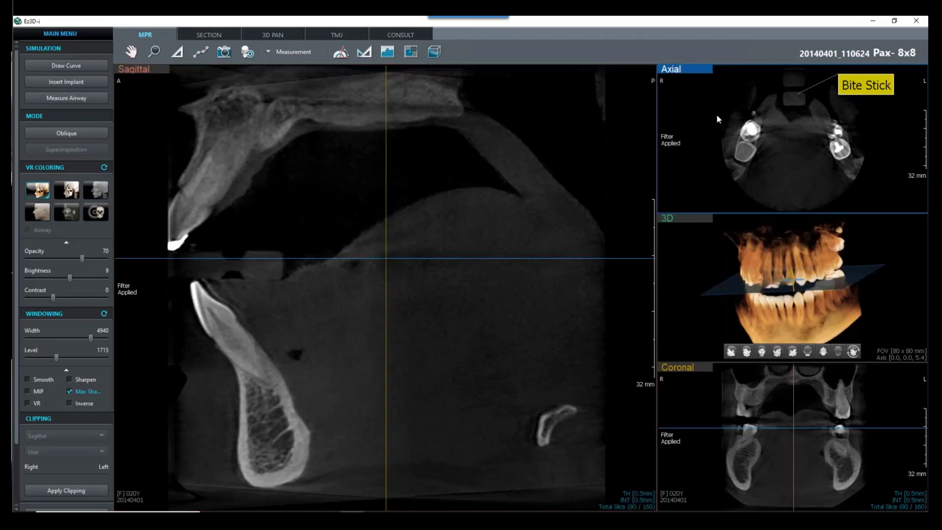
right_click(710, 116)
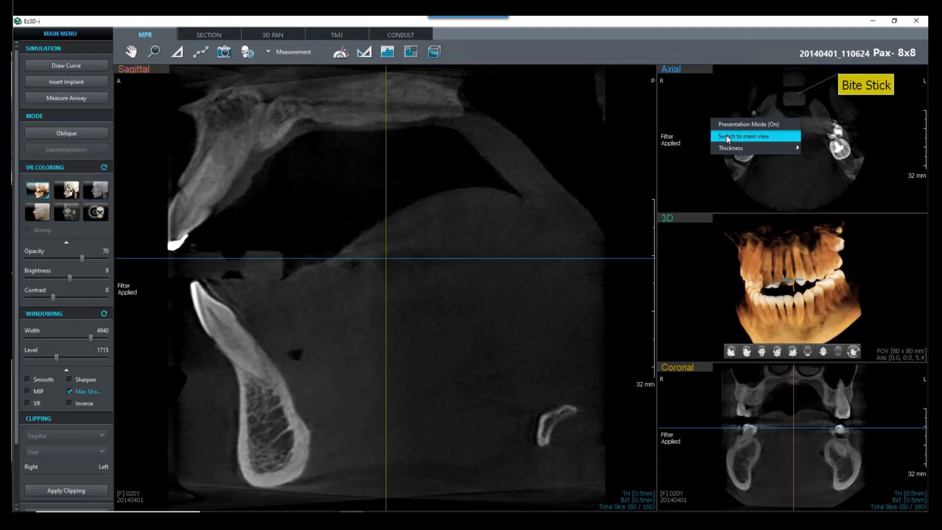
left_click(726, 136)
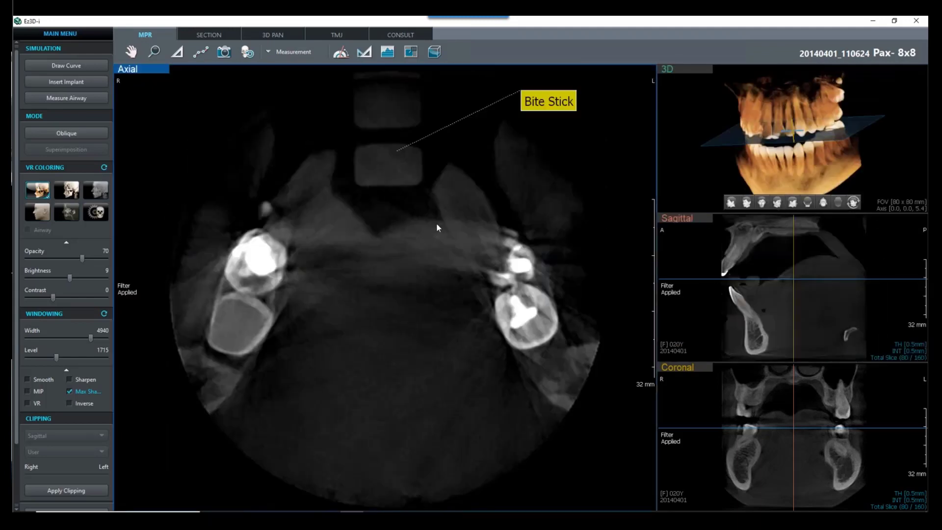
Examine the axial slices downward from the bite stick through the lower crowns and roots to the root tips
scroll(437, 225, "down", 8)
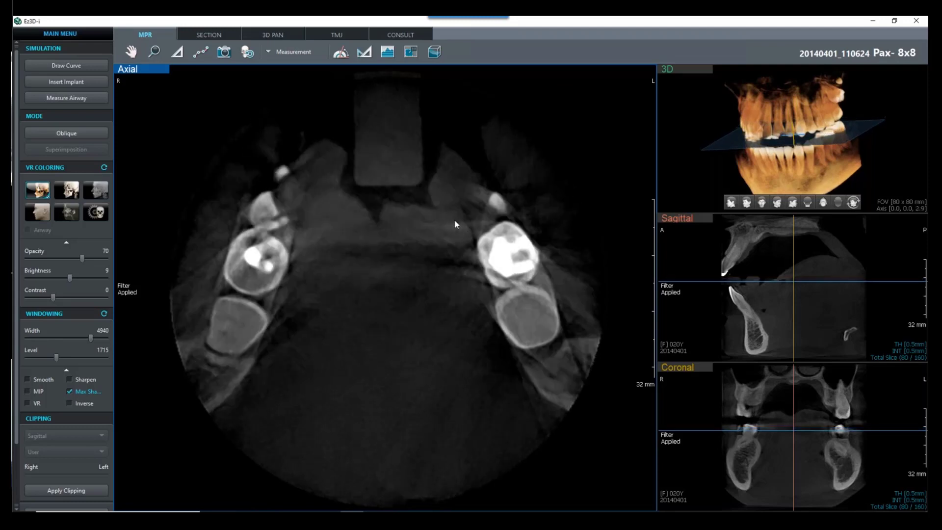
scroll(459, 224, "down", 11)
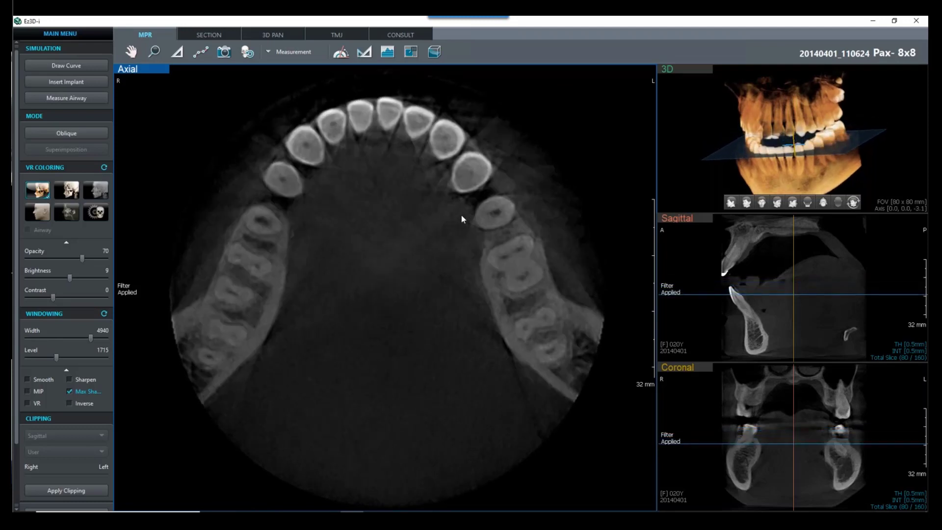
scroll(461, 211, "down", 9)
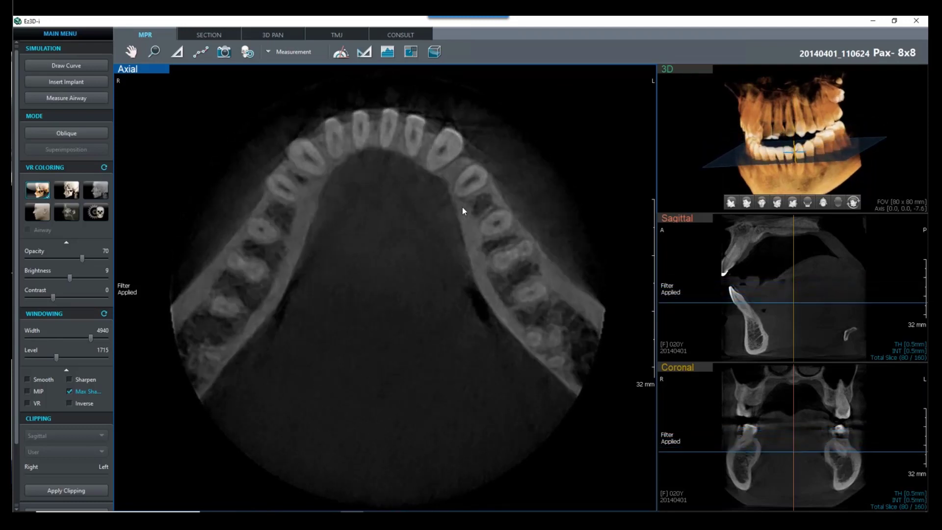
scroll(462, 207, "down", 10)
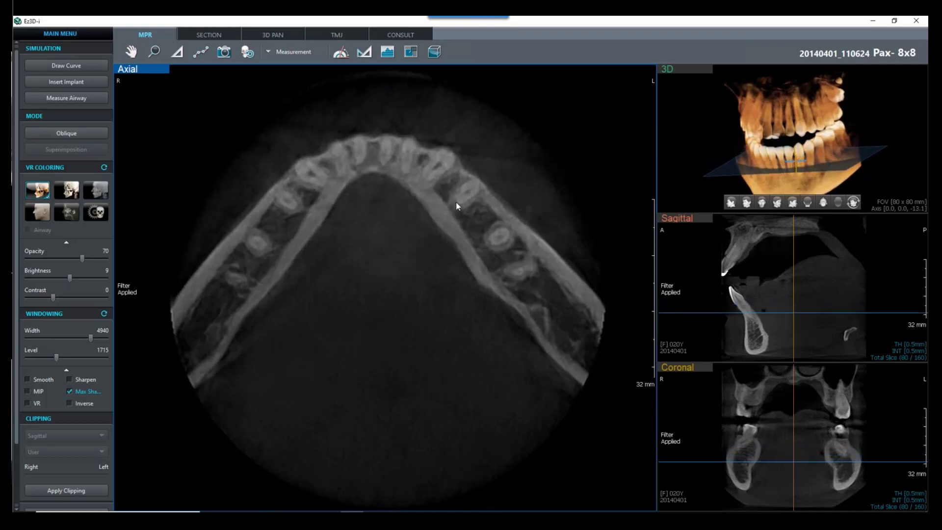
scroll(457, 205, "down", 8)
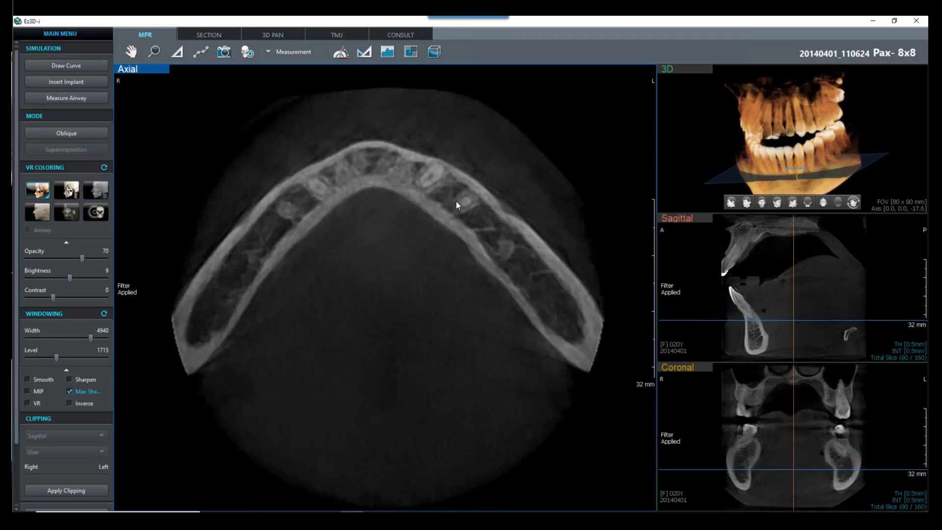
Examine the remaining axial slices through the mental foramina and the hyoid bone to the lower border of the mandible
scroll(457, 204, "down", 2)
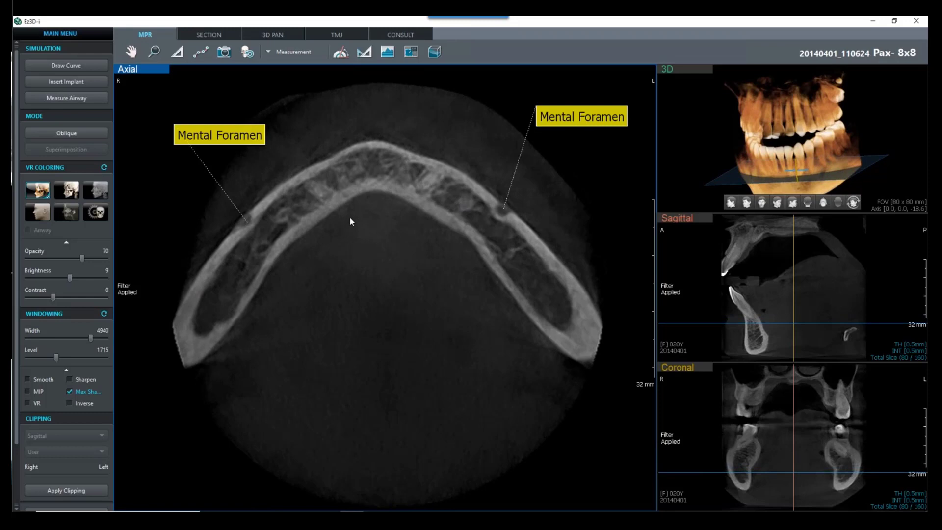
scroll(354, 211, "down", 6)
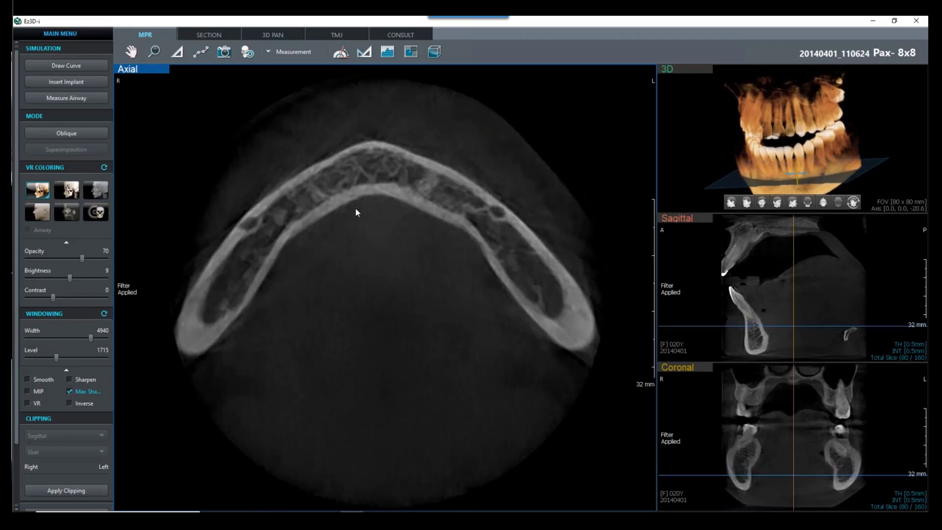
scroll(355, 210, "down", 6)
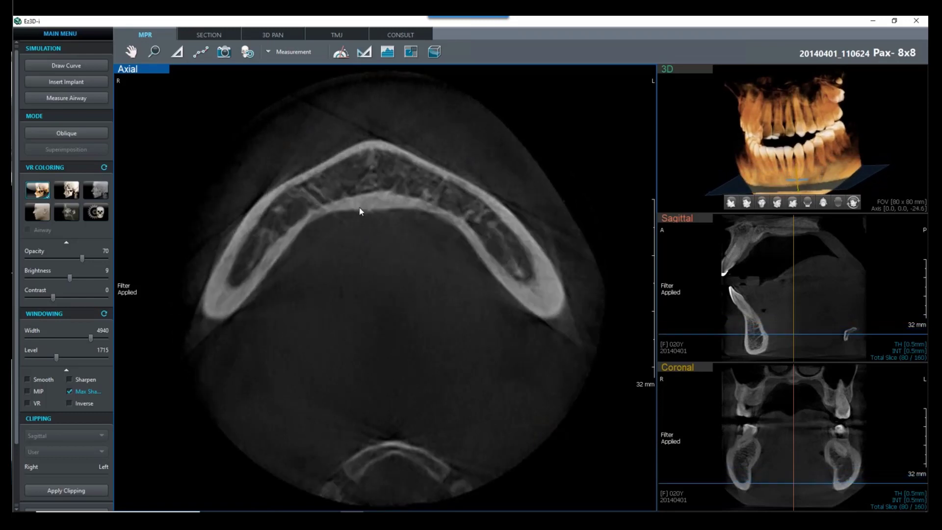
scroll(361, 205, "down", 1)
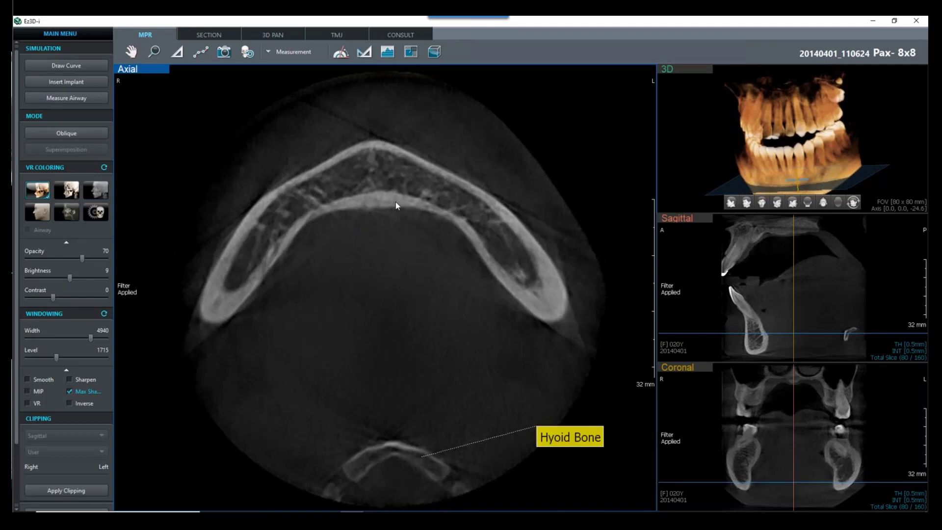
scroll(401, 195, "down", 13)
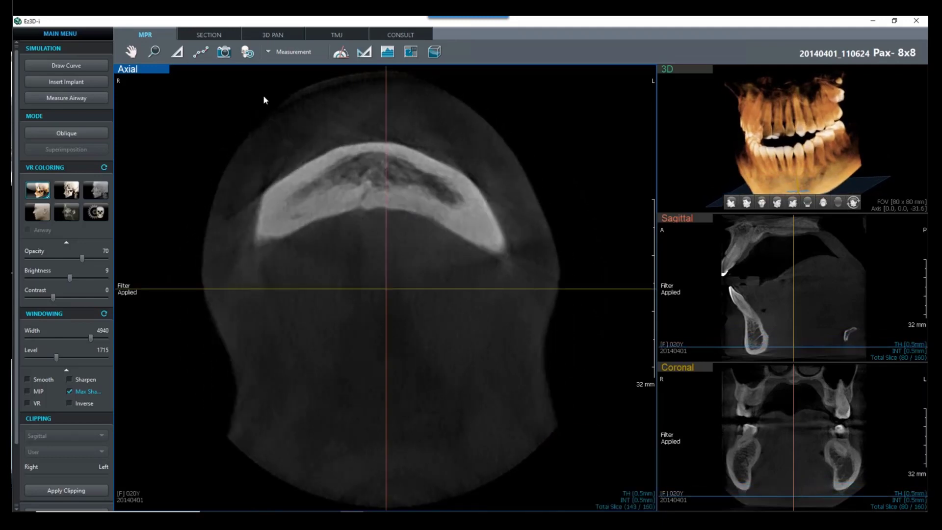
Reset the MPR views and use the 3D model to centre the slices on tooth #9
left_click(247, 52)
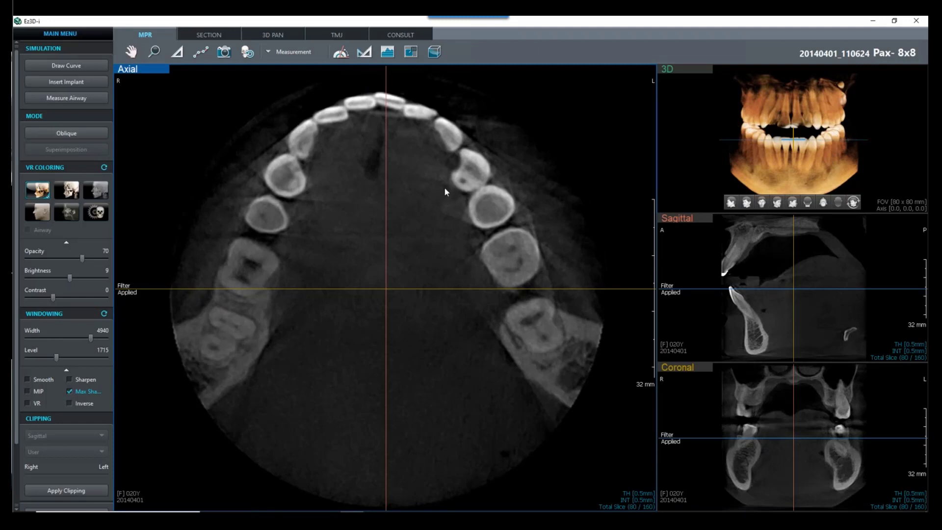
left_click(702, 96)
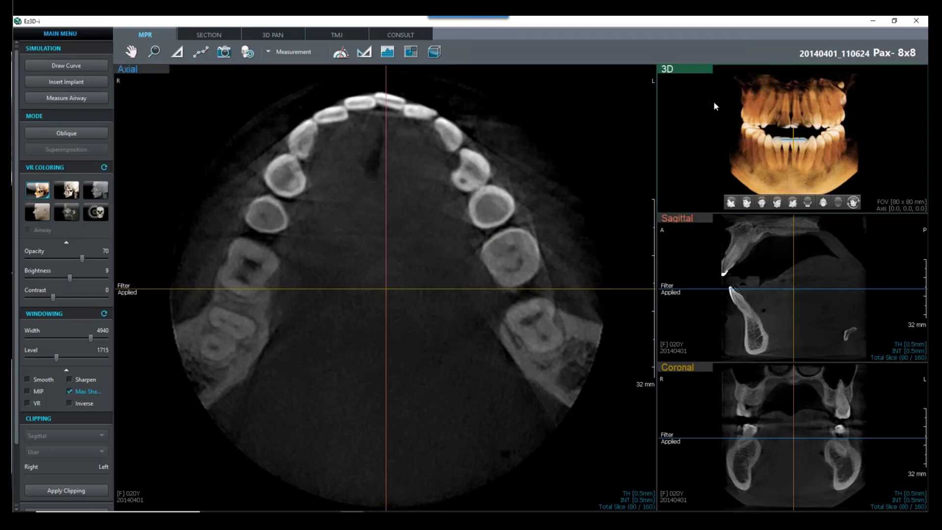
left_click(798, 113)
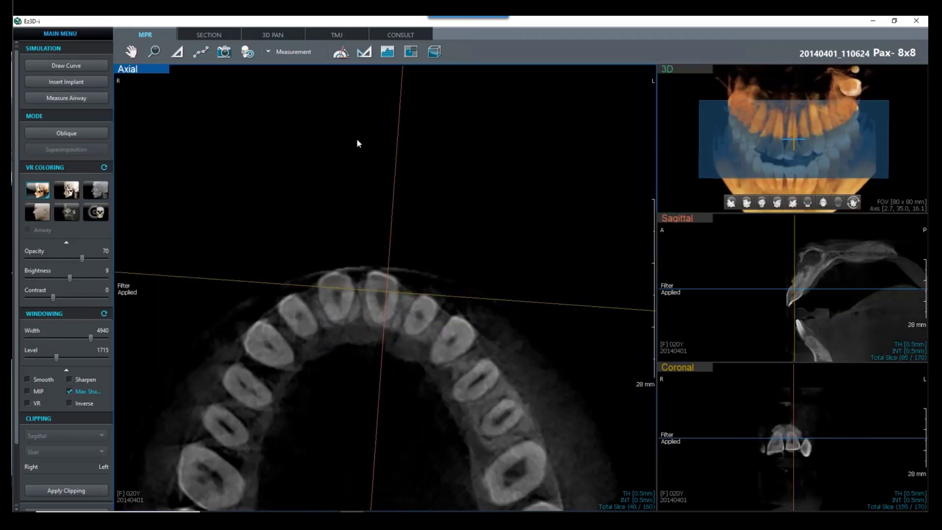
Open the 3D panorama with three adjacent cross-sections and switch its rendering to the grayscale X-ray style
left_click(280, 37)
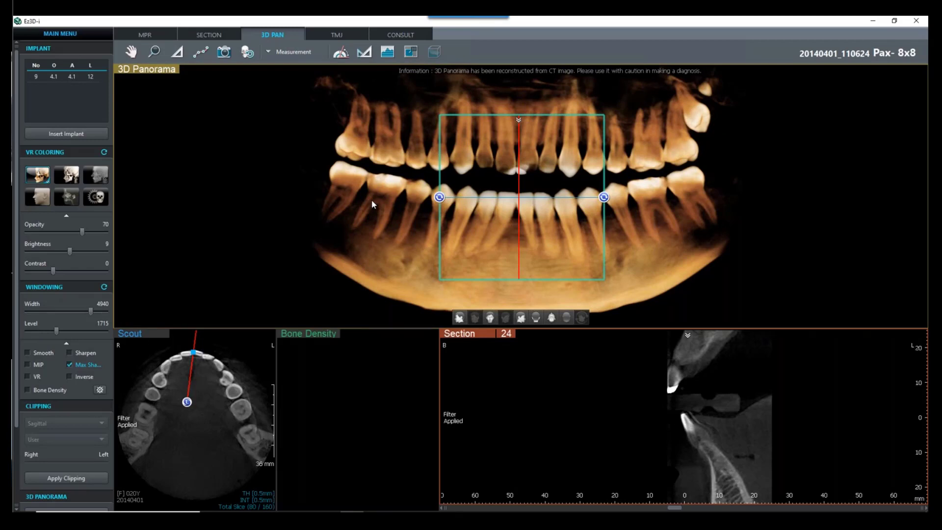
double_click(639, 413)
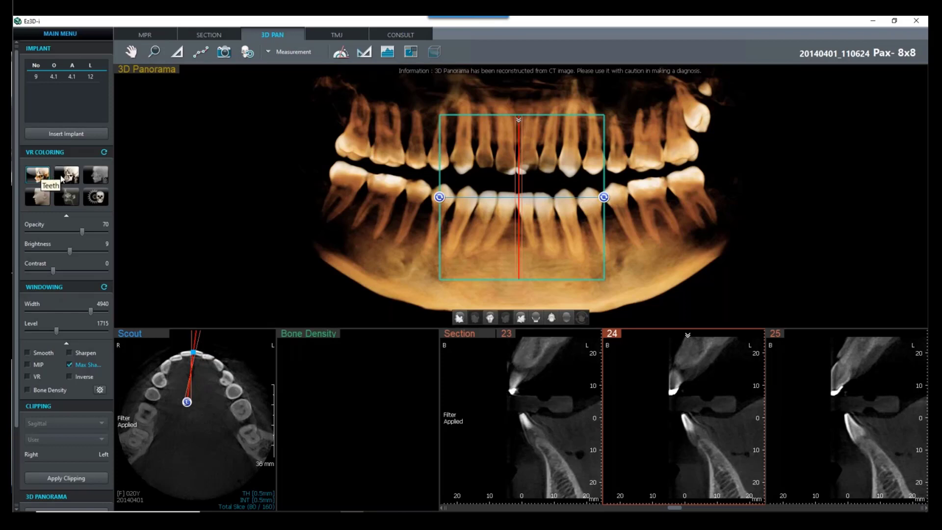
left_click(96, 178)
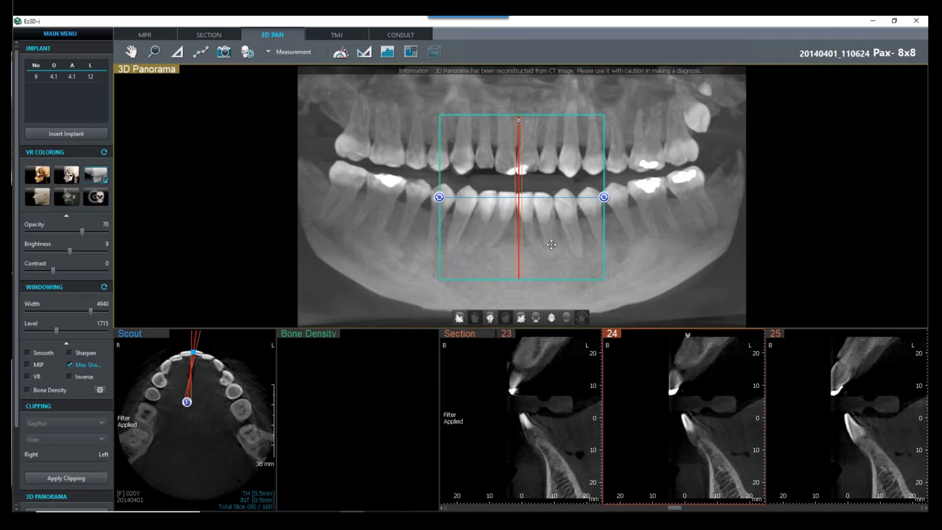
Place the section box over the unerupted upper left teeth, tilt it along them, and examine cross-sections 25 to 33
left_click_drag(552, 244, 719, 145)
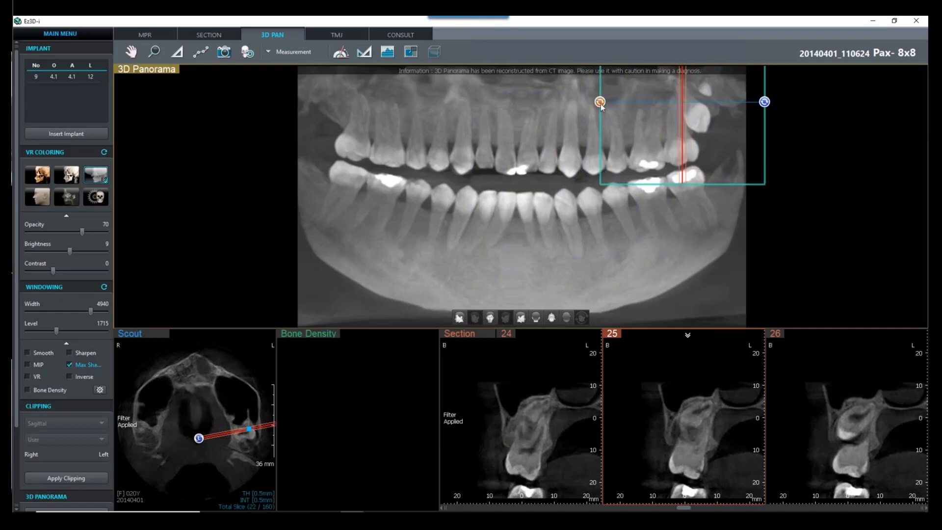
left_click_drag(600, 112, 614, 133)
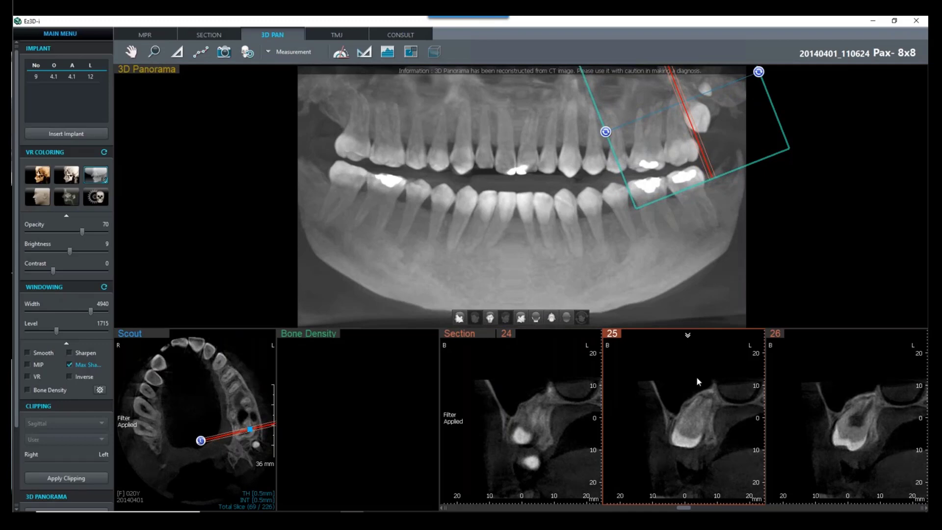
scroll(696, 379, "up", 1)
scroll(687, 419, "down", 1)
scroll(688, 419, "down", 2)
scroll(676, 416, "down", 4)
scroll(675, 432, "down", 1)
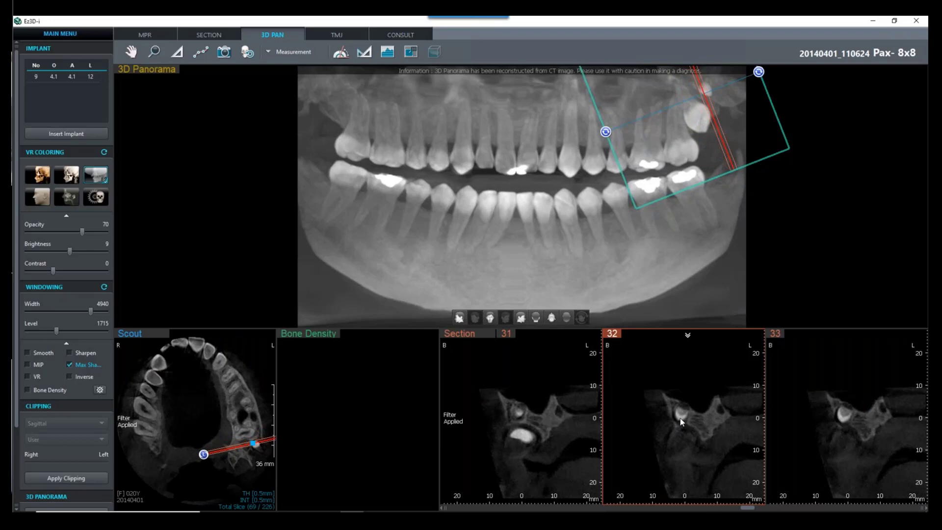
scroll(681, 420, "down", 1)
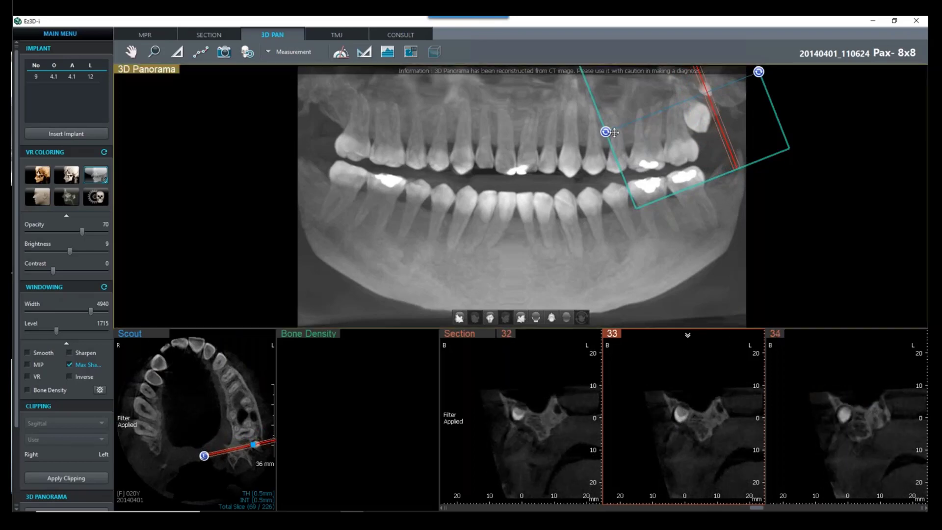
Tilt the section box further at the unerupted upper left teeth and examine the cross-sections back to section 26
left_click_drag(614, 133, 630, 176)
scroll(670, 440, "up", 2)
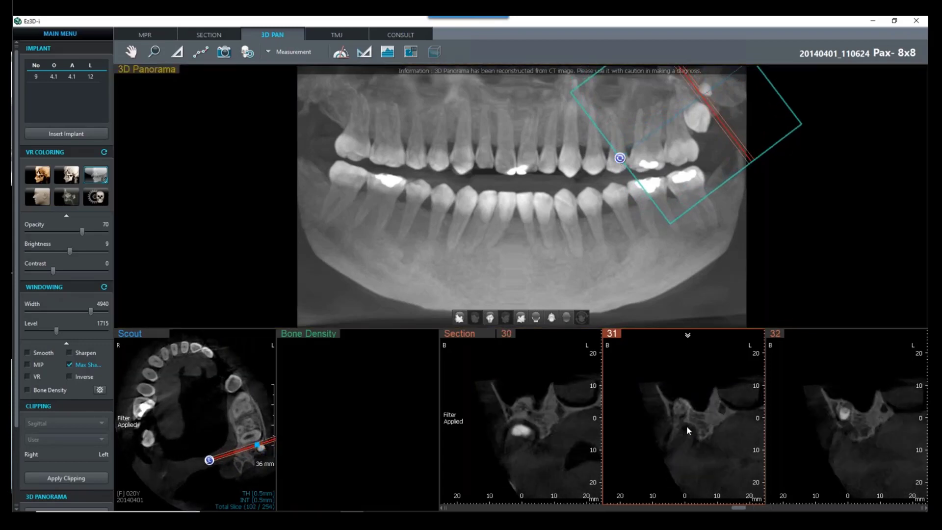
scroll(687, 426, "up", 3)
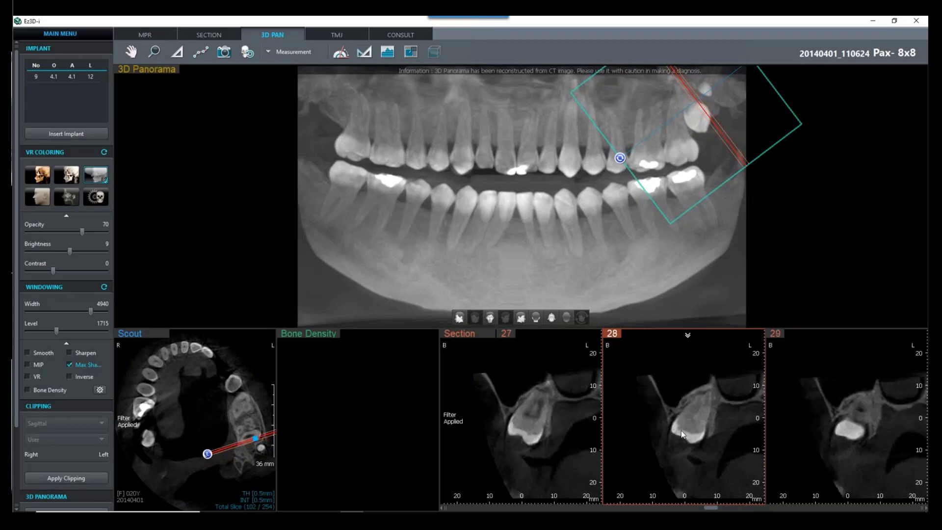
scroll(680, 430, "up", 1)
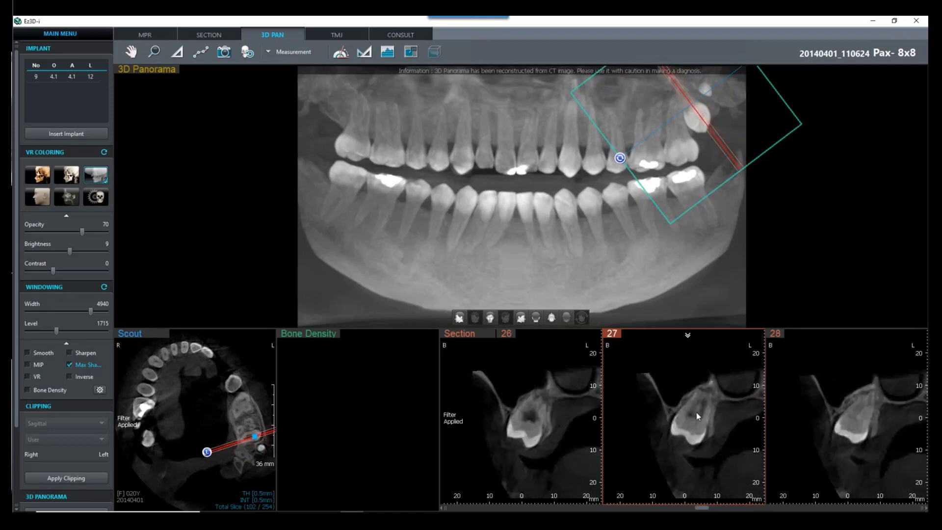
scroll(675, 422, "up", 1)
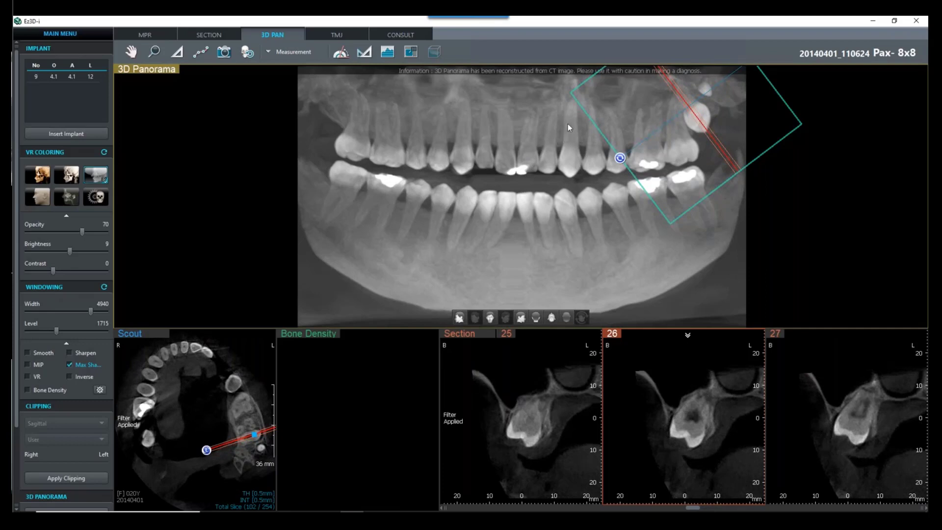
Centre the section box on tooth #9 and examine the neighbouring cross-sections of its root and apex
left_click(528, 144)
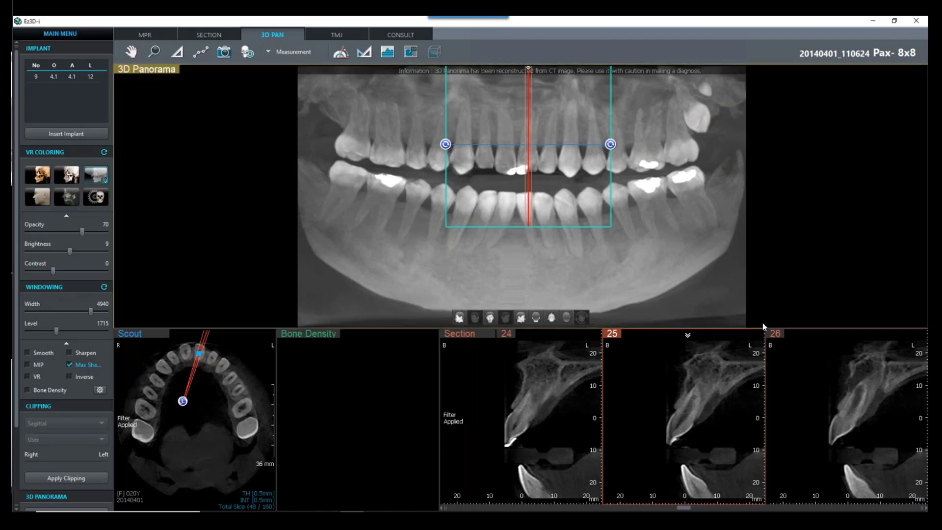
scroll(686, 383, "down", 2)
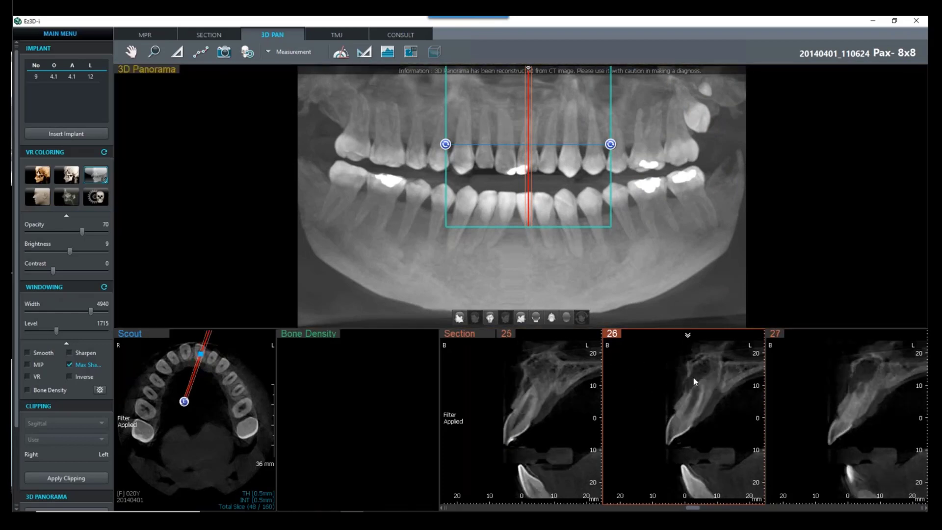
scroll(692, 381, "up", 4)
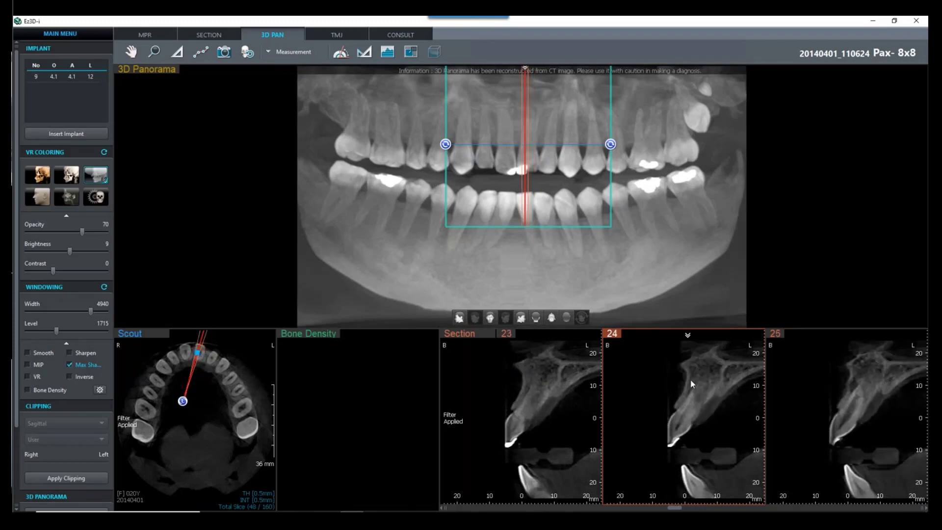
scroll(681, 399, "down", 2)
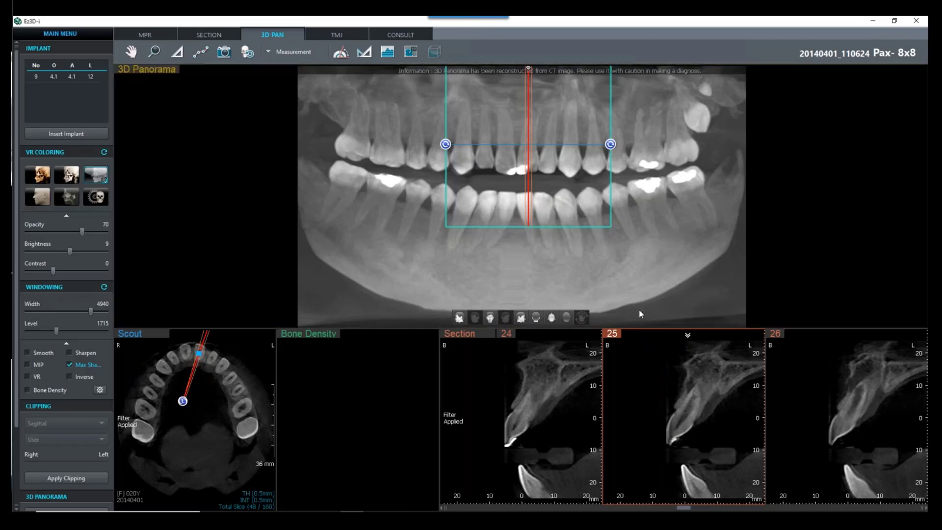
Tilt the section box slightly to follow the long axis of tooth #9 and examine cross-sections 23 to 26
left_click_drag(611, 146, 613, 150)
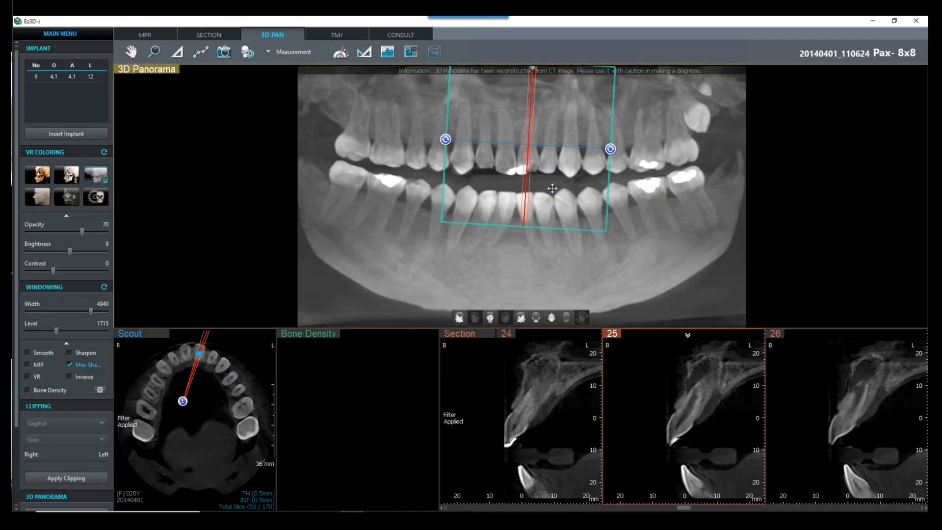
left_click_drag(551, 146, 553, 143)
scroll(553, 144, "down", 1)
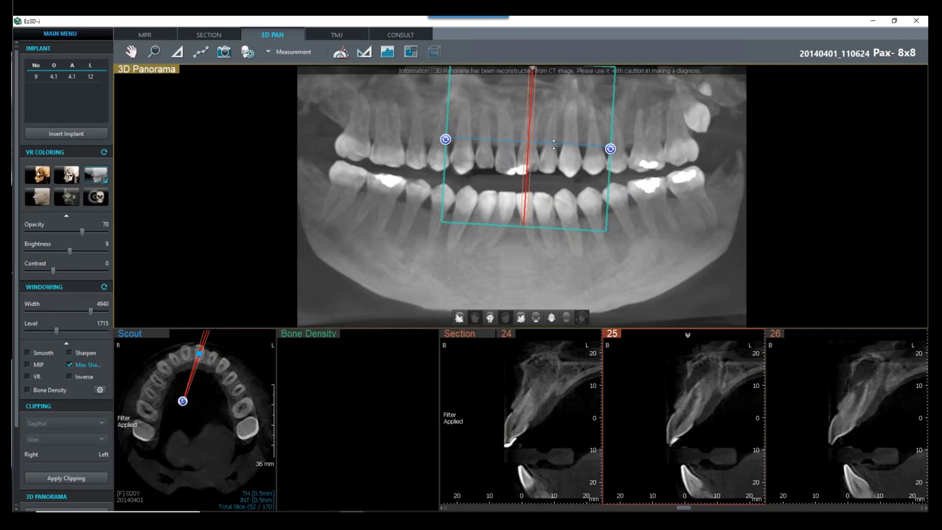
scroll(701, 416, "up", 3)
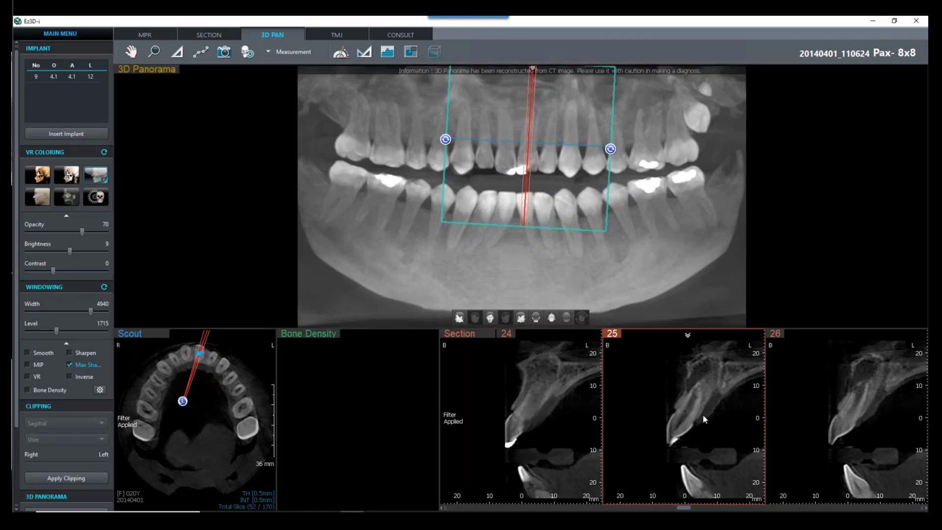
scroll(704, 414, "down", 4)
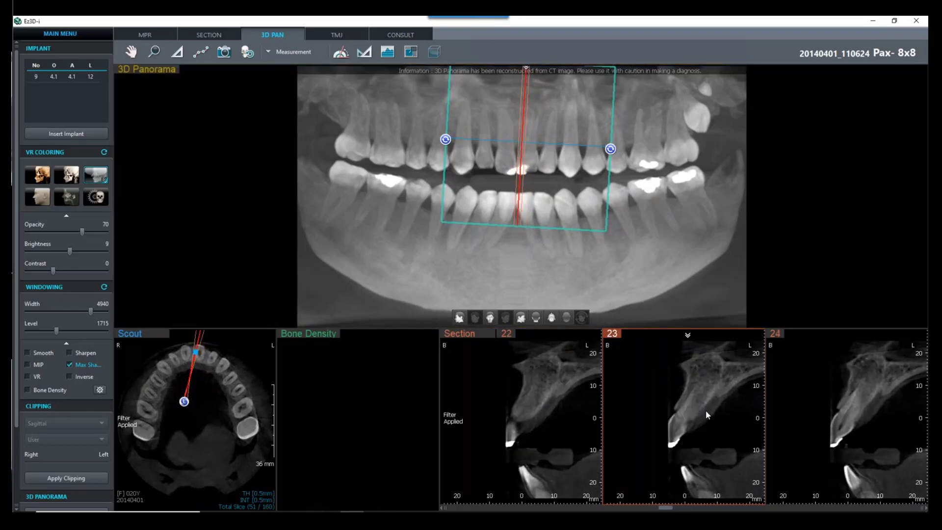
View the Thickness and Interval options available for cross-section 26 and close them
right_click(678, 411)
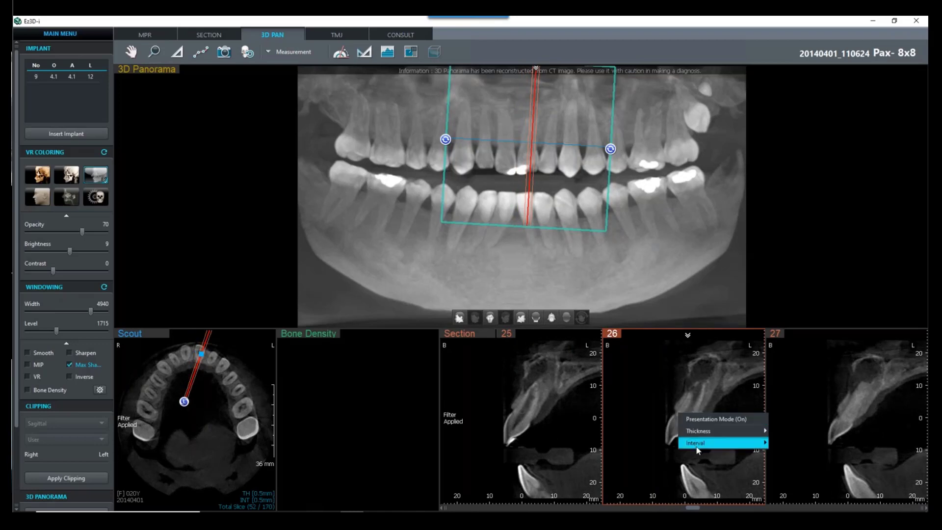
mouse_move(706, 444)
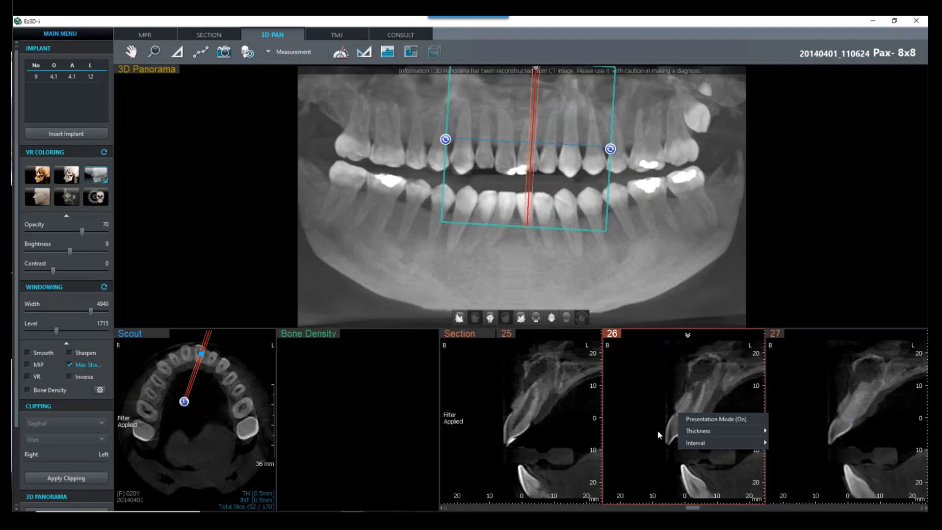
left_click(670, 424)
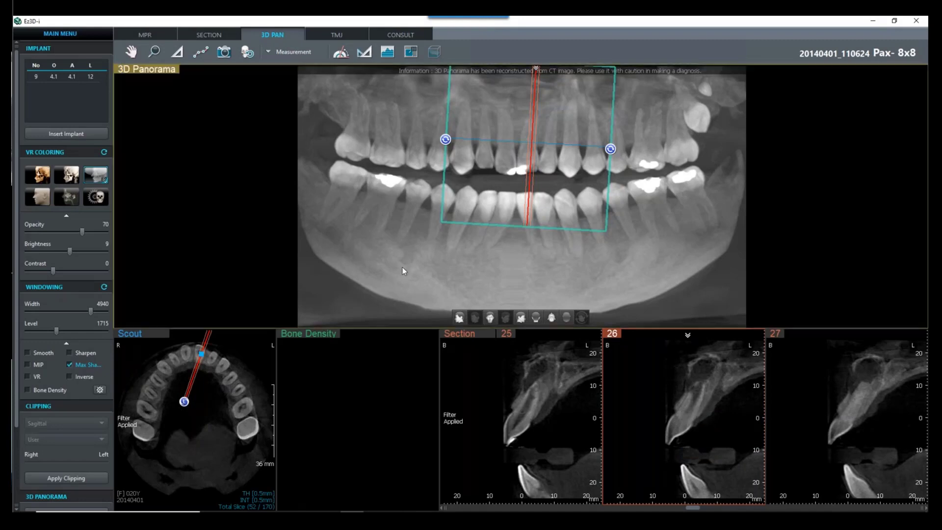
Enlarge section 26 and measure the root length and ridge width of tooth #9, keeping both labels clear of the tooth
double_click(710, 402)
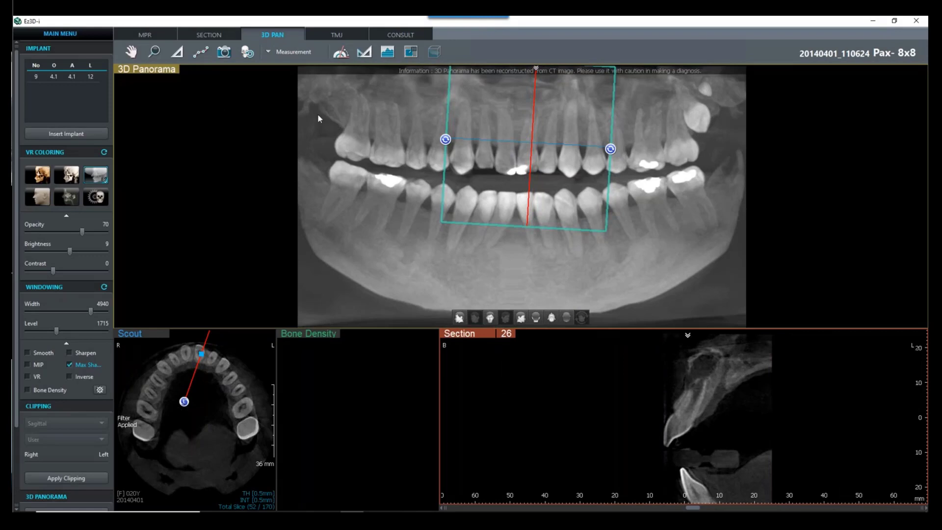
left_click(178, 53)
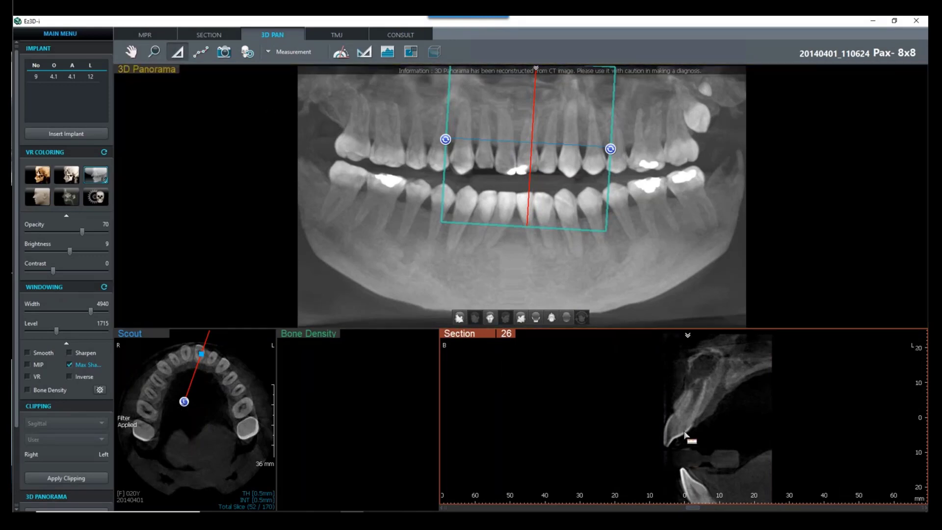
left_click_drag(688, 417, 712, 371)
mouse_move(674, 404)
left_mouse_down()
mouse_move(694, 415)
mouse_move(591, 384)
left_mouse_up()
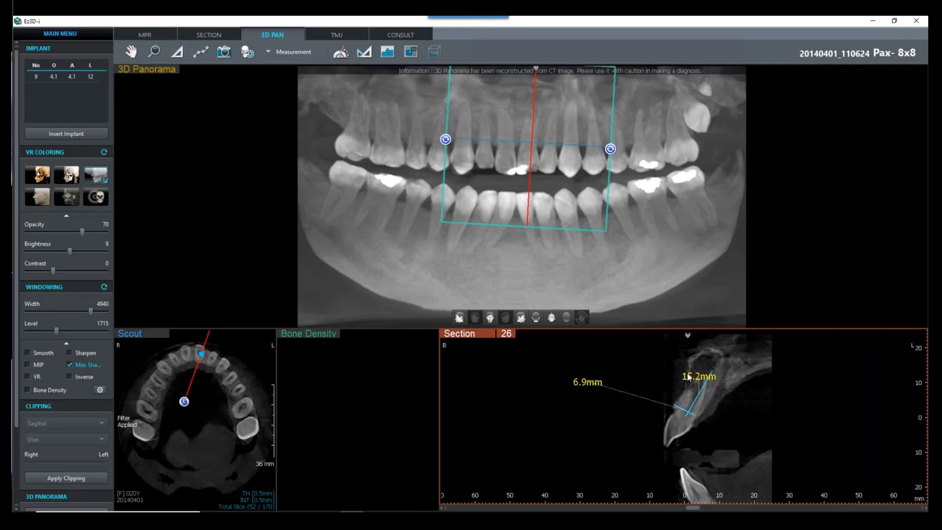
left_click_drag(687, 376, 586, 340)
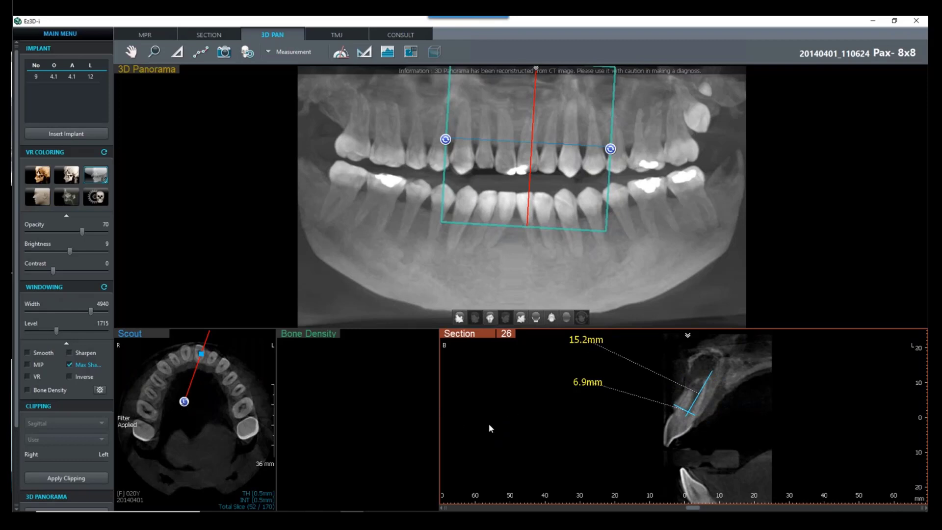
Try to capture an image of the measured view, and delete both measurements from section 26
left_click(224, 51)
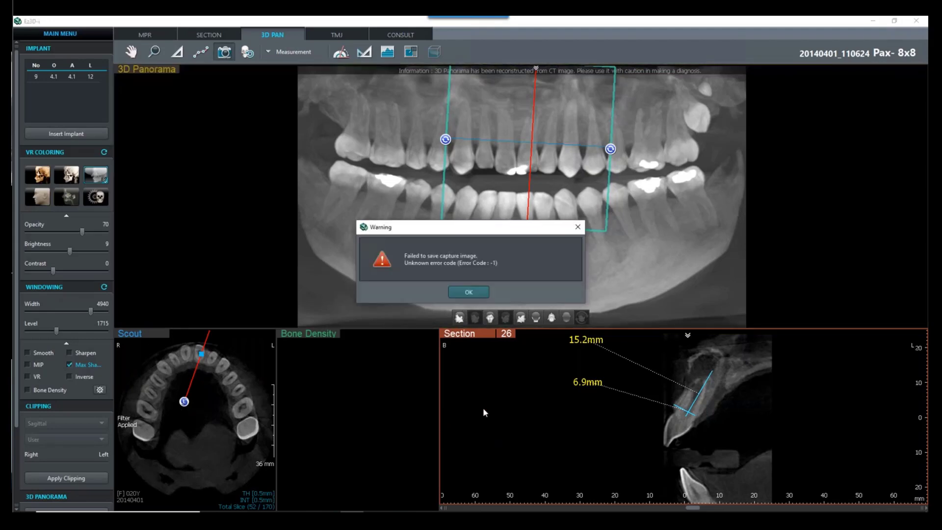
left_click(469, 293)
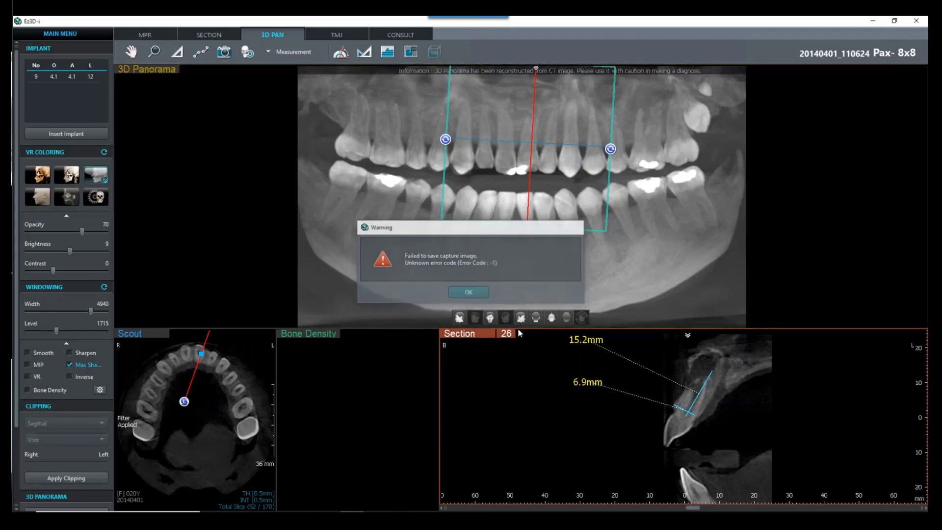
right_click(598, 383)
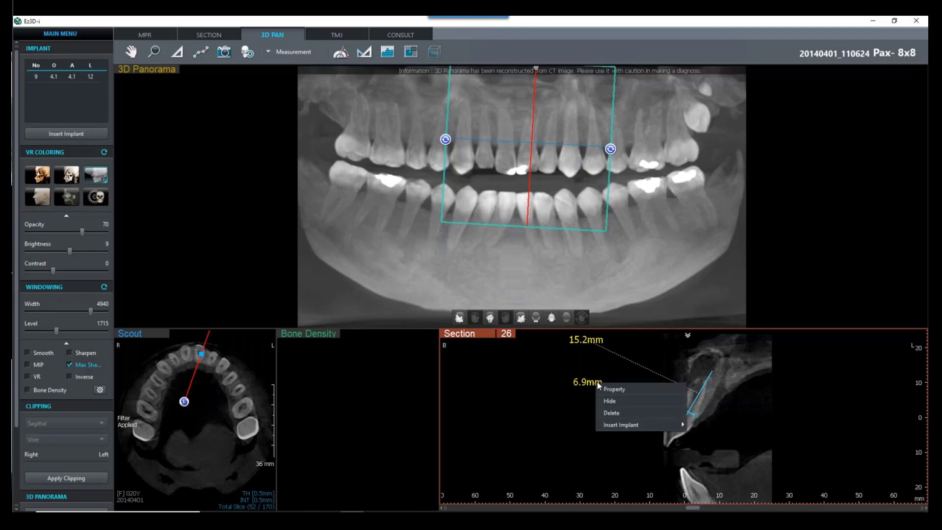
left_click(616, 412)
right_click(590, 345)
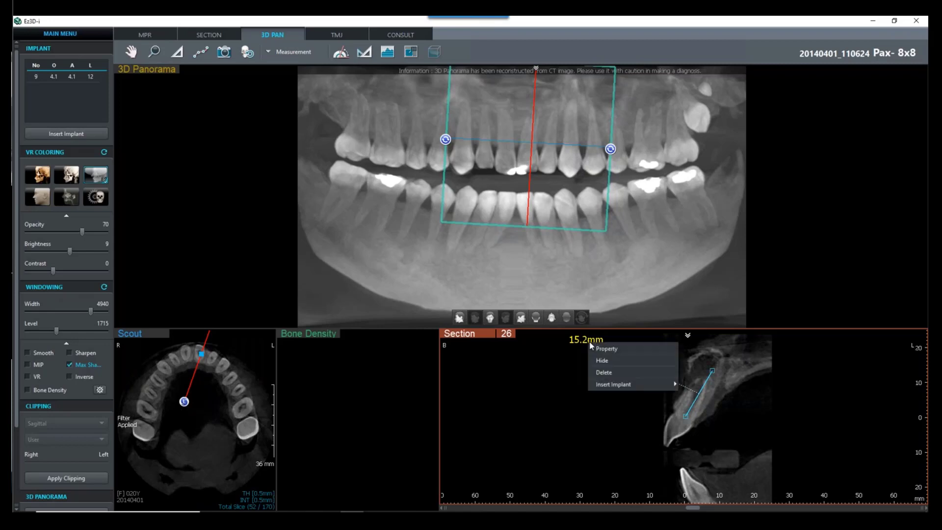
left_click(595, 372)
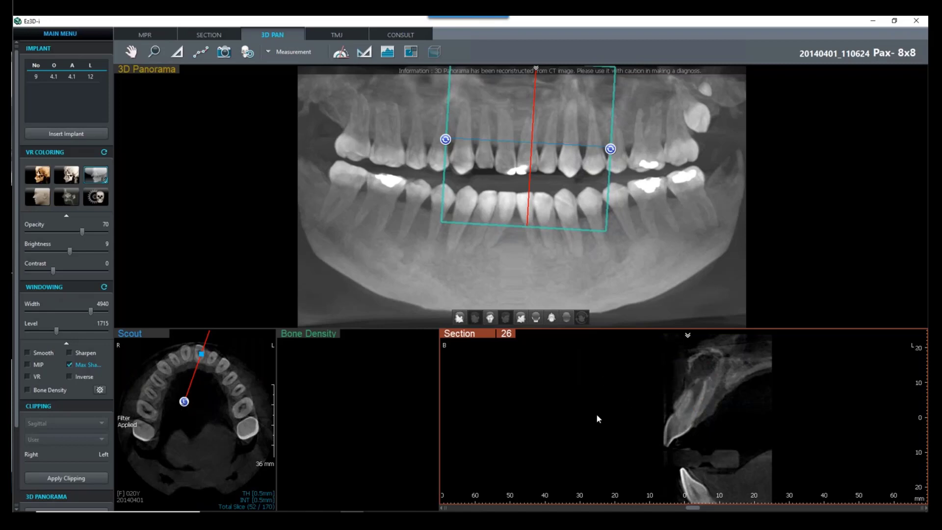
Start inserting a new implant in Single mode and choose tooth #9 as its site
left_click(63, 134)
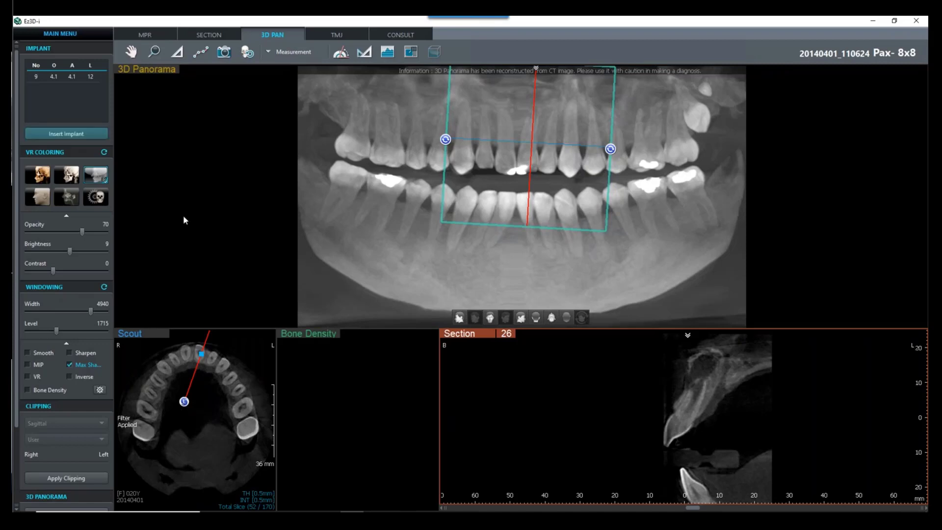
left_click(78, 134)
left_click_drag(538, 186, 315, 136)
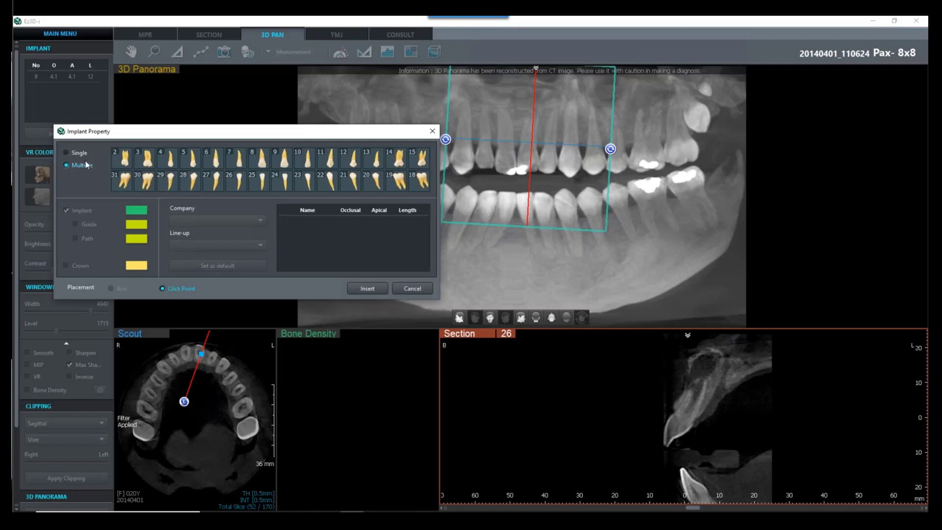
left_click(67, 152)
left_click_drag(306, 134, 300, 92)
left_click(274, 120)
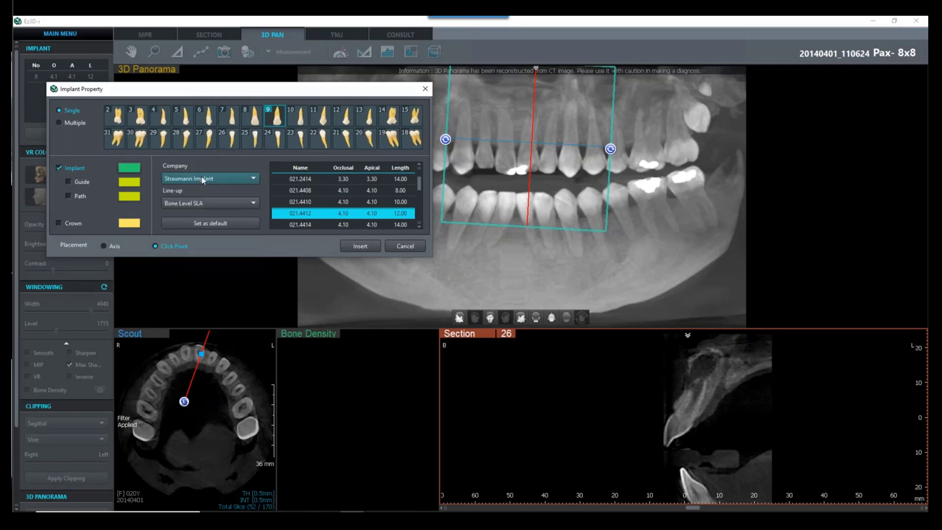
Review the line-ups and sizes, and make Straumann Implant Bone Level SLA 021.4412 (4.10 mm diameter, 12.00 mm length) the default
left_click(231, 201)
left_click(231, 202)
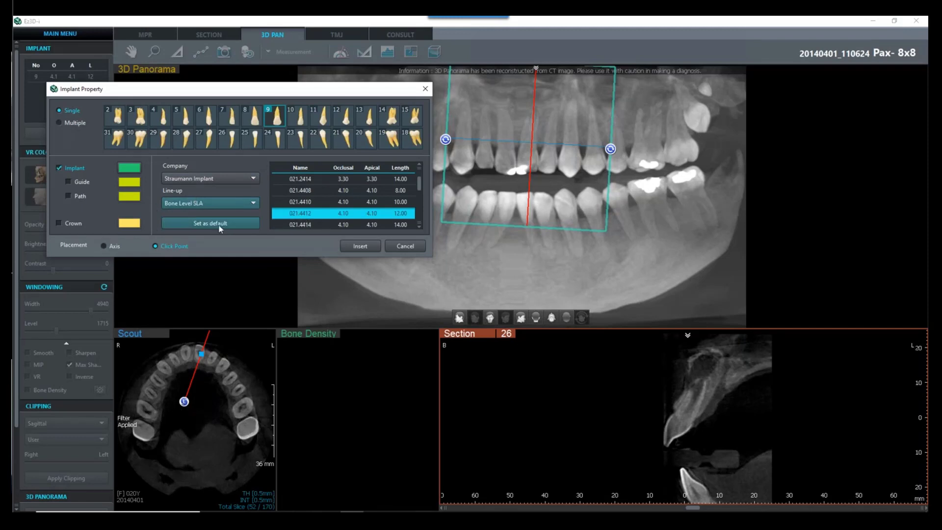
scroll(355, 197, "down", 1)
scroll(371, 205, "up", 1)
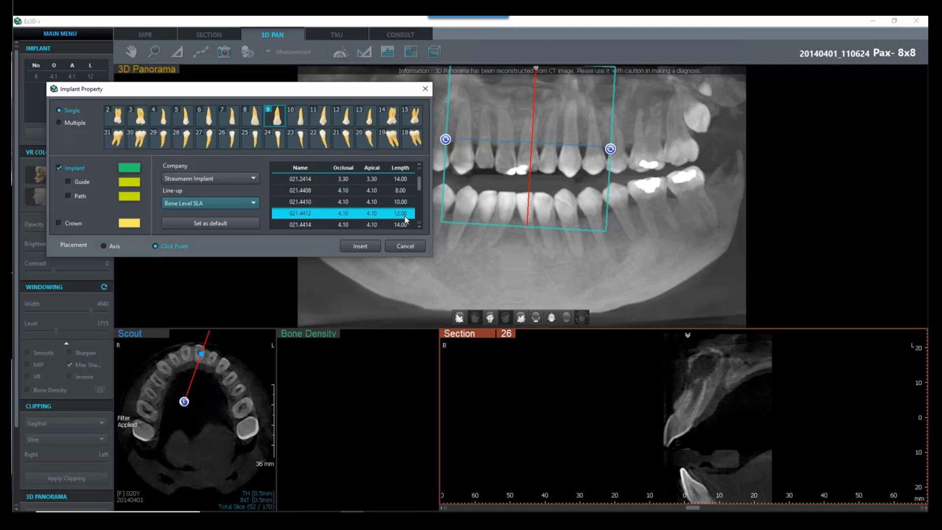
left_click(215, 222)
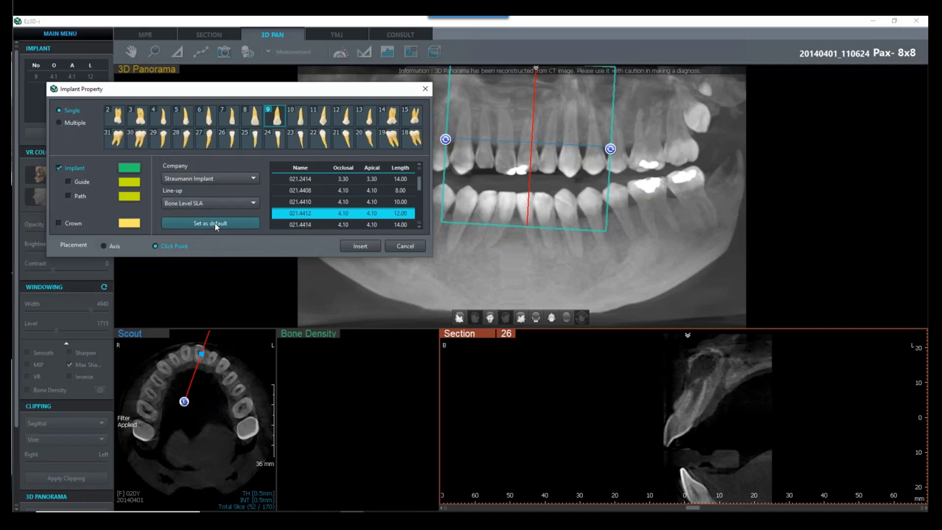
left_click(225, 202)
Include a crown with the tooth #9 implant and set the crown colour to white (#ffffff)
left_click(59, 223)
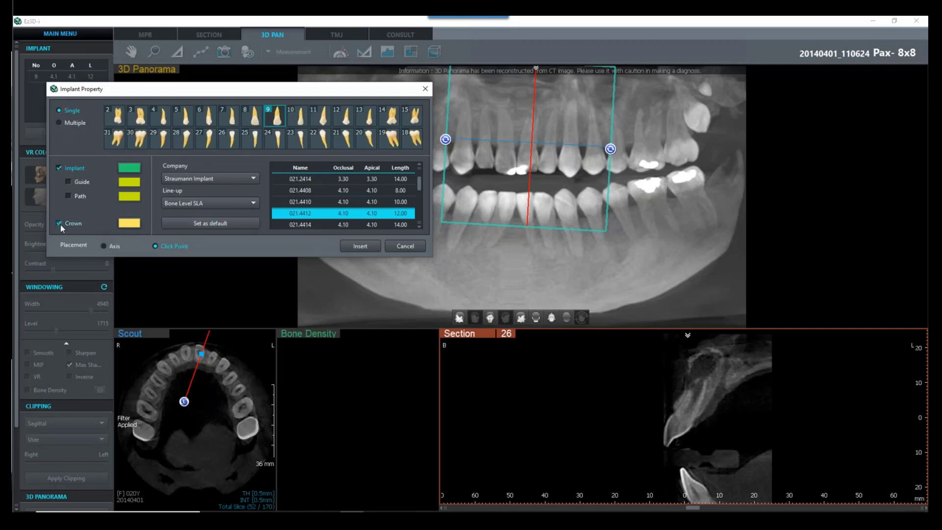
left_click(128, 223)
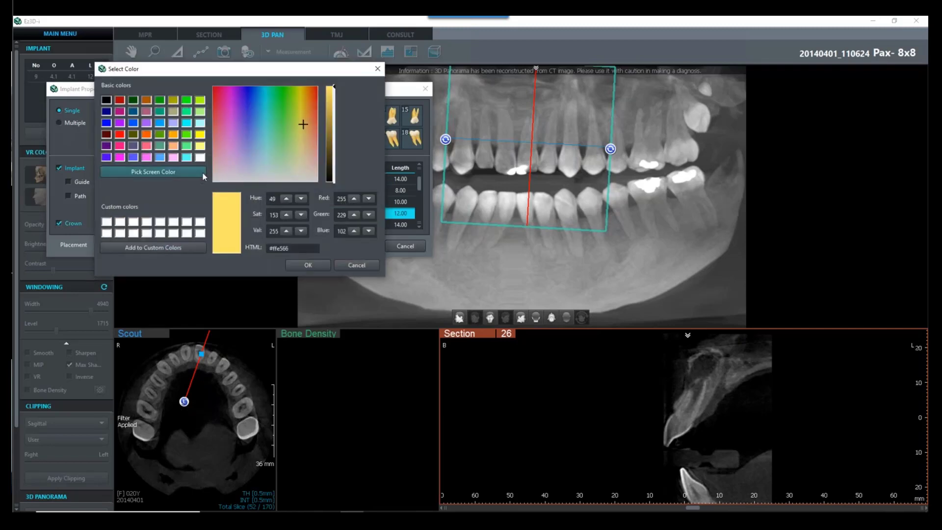
left_click_drag(220, 69, 272, 62)
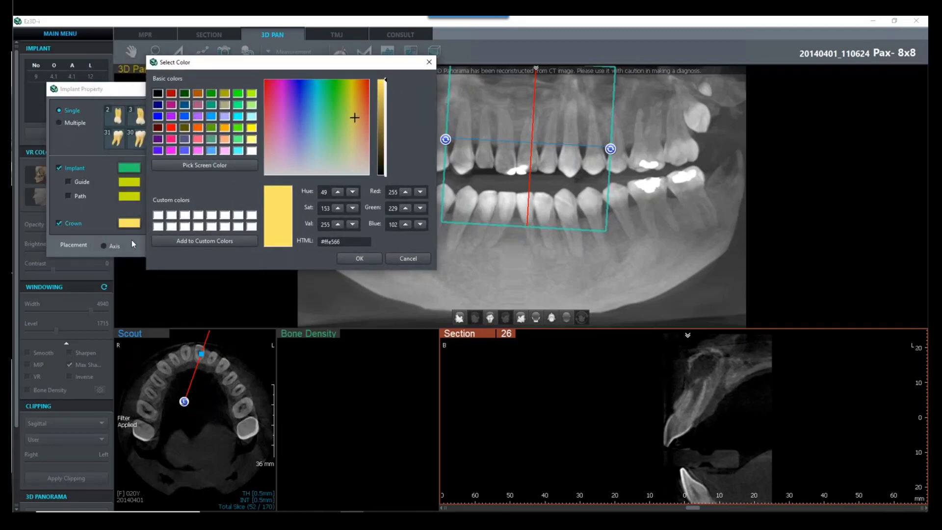
left_click(252, 150)
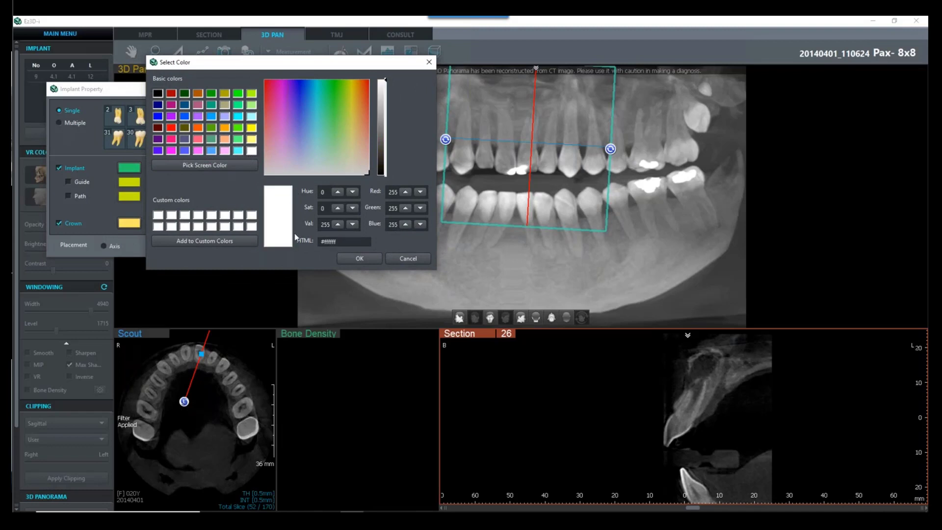
left_click(357, 259)
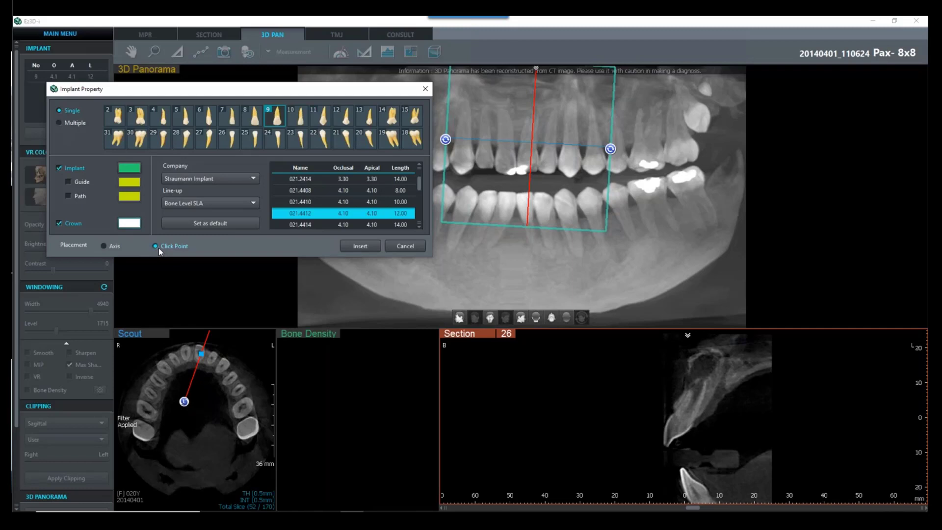
Insert the implant and crown with Click Point placement at the tooth #9 site on the 3D panorama
left_click(358, 246)
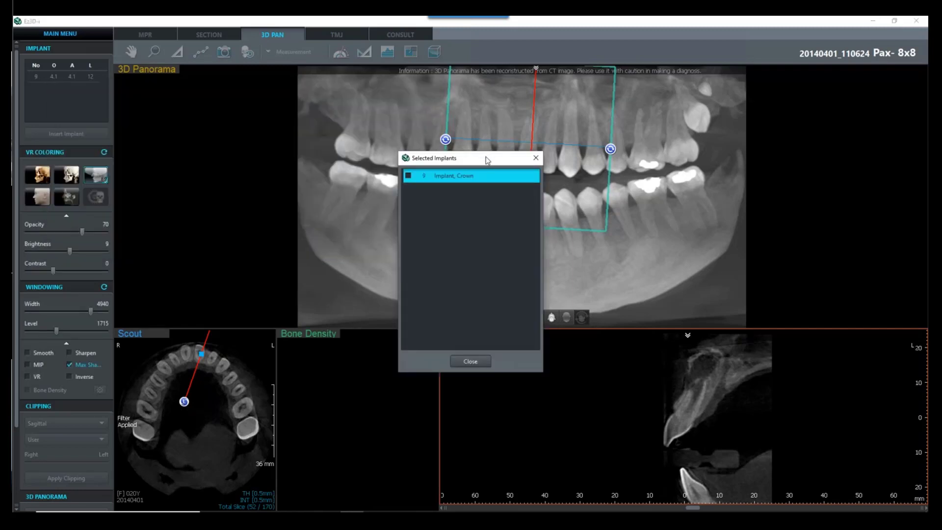
left_click_drag(487, 161, 343, 83)
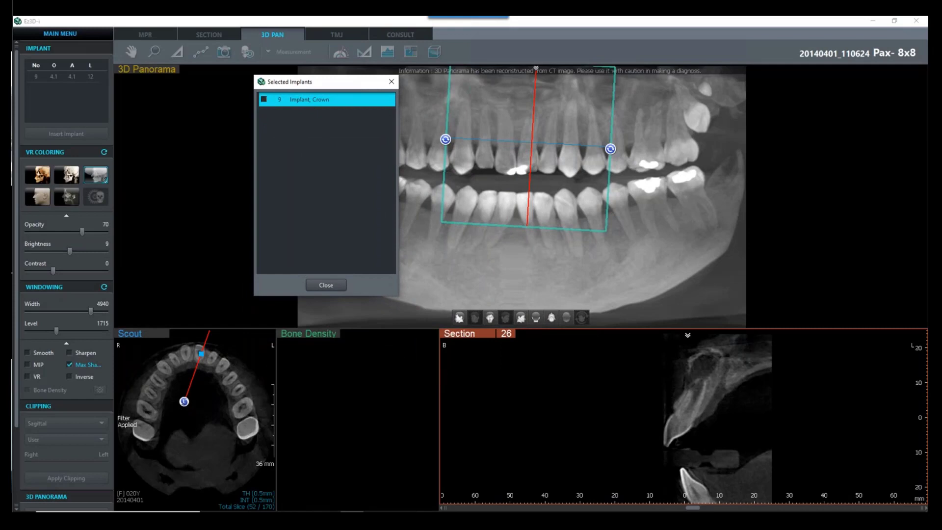
left_click(529, 146)
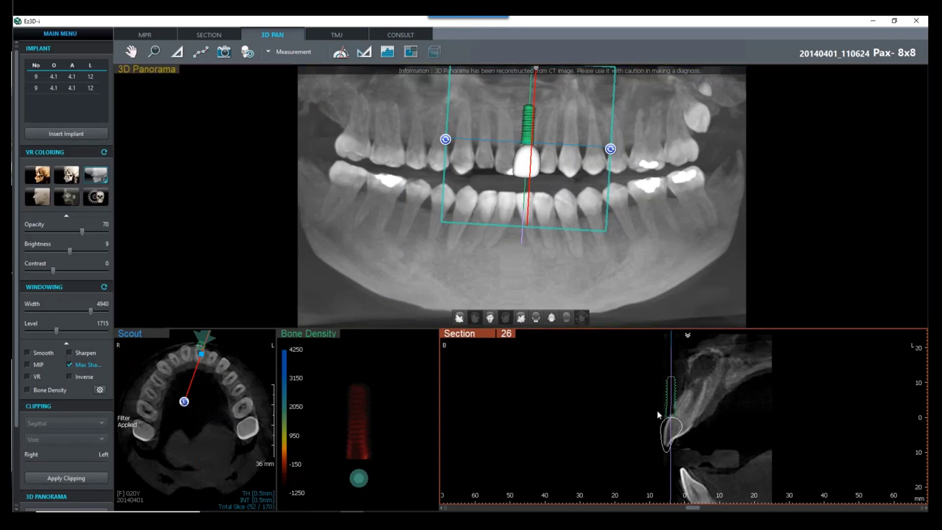
Move the new #9 implant in section 26 palatally into the bone and tilt it along the root axis
left_click(672, 402)
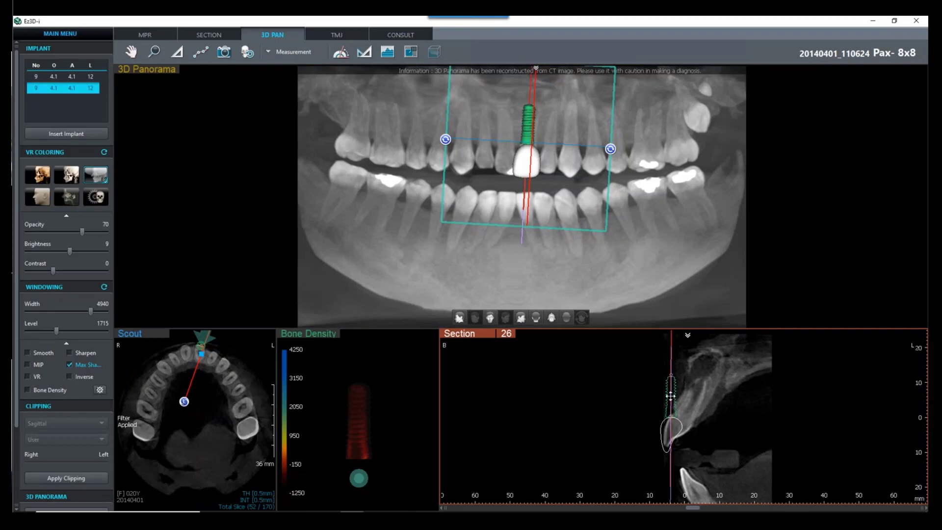
mouse_move(671, 395)
left_mouse_down()
mouse_move(685, 404)
mouse_move(685, 394)
left_mouse_up()
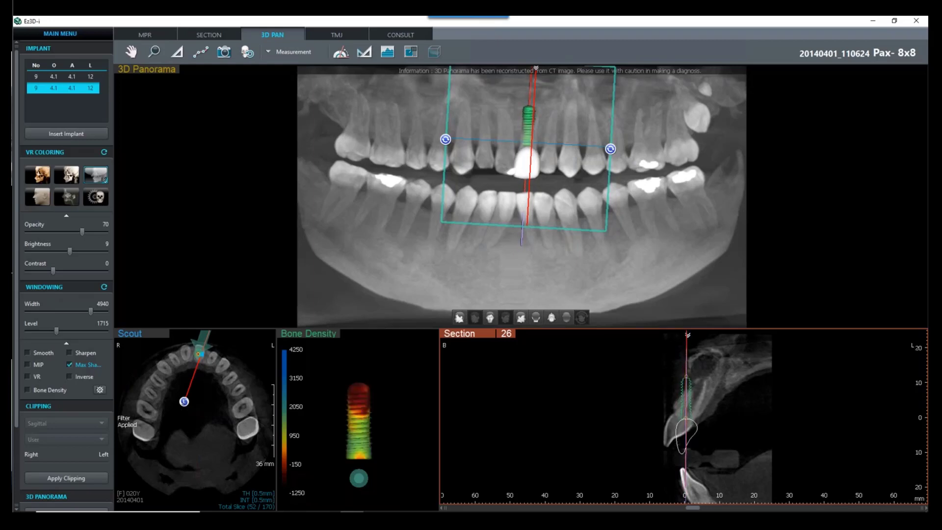
left_click_drag(688, 349, 706, 361)
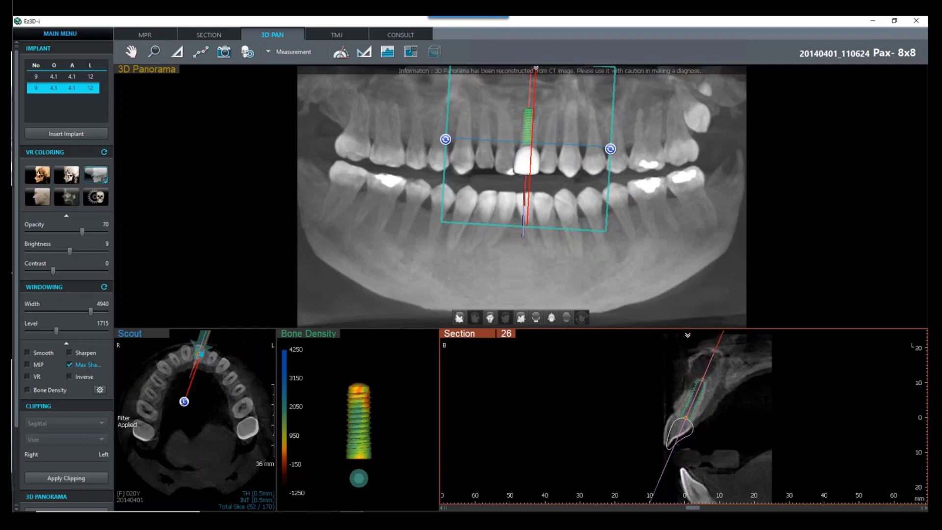
Fine-tune the tilt of the #9 implant in section 26 and shift it slightly towards the apex
left_click(658, 490)
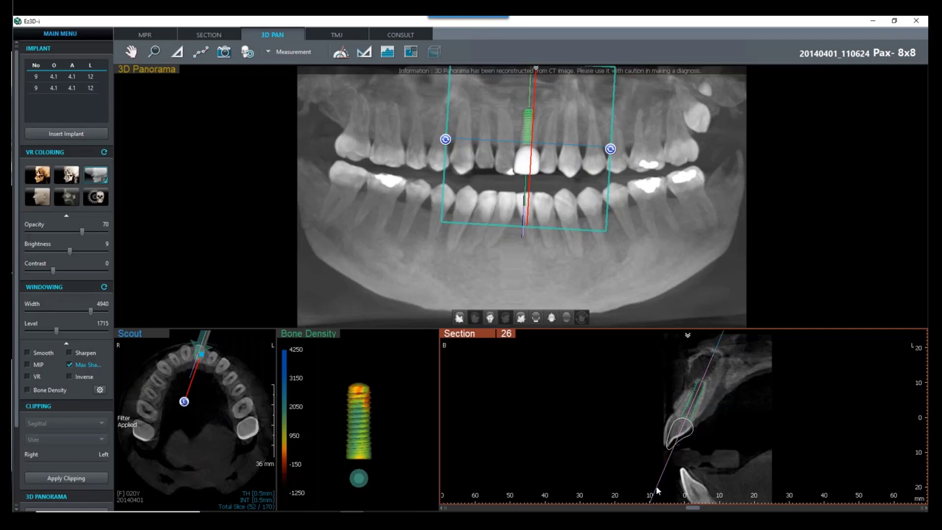
left_click(694, 409)
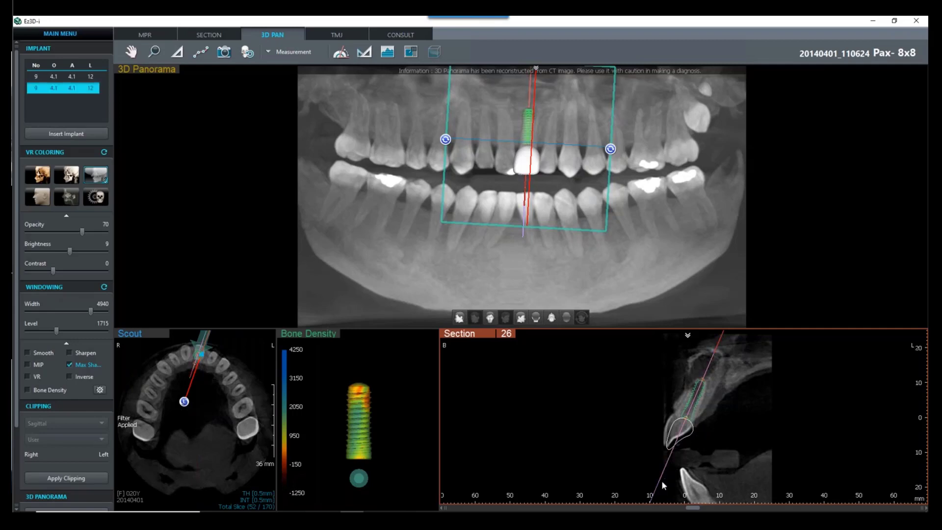
left_click_drag(661, 481, 659, 474)
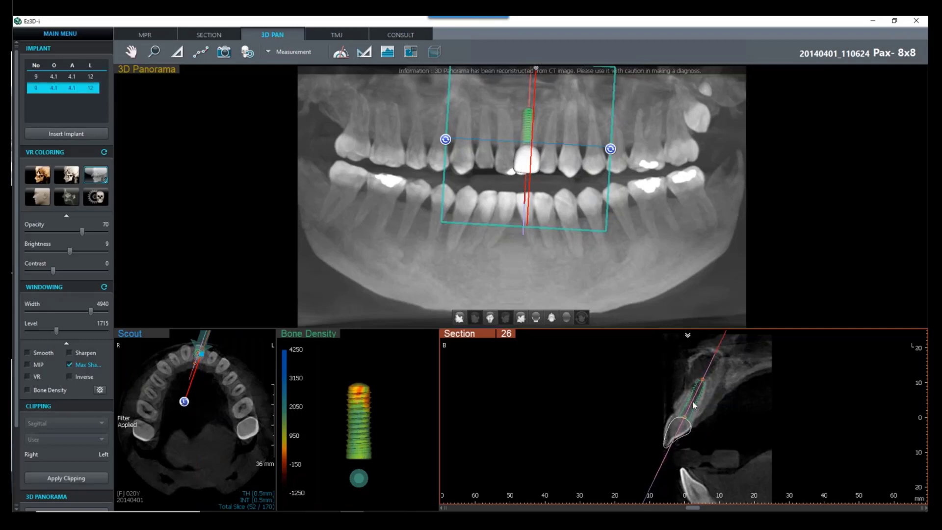
left_click_drag(692, 403, 693, 395)
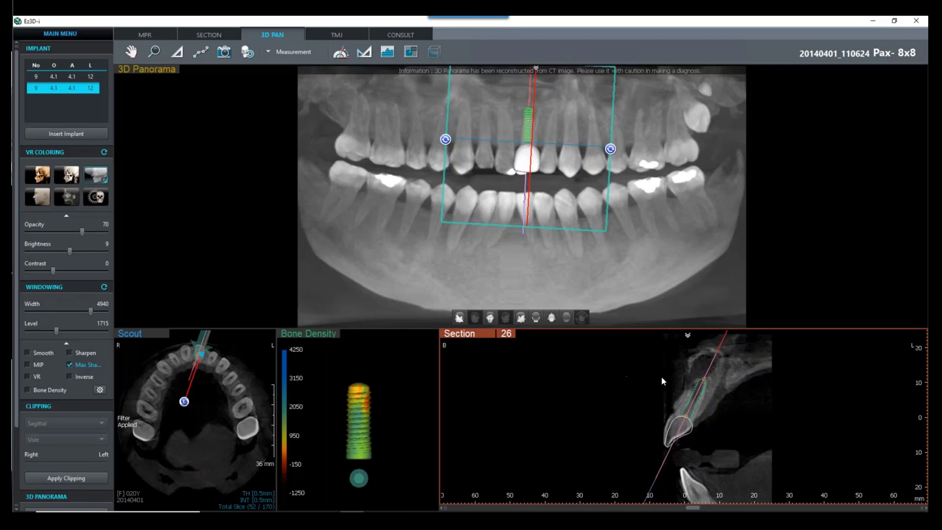
View the Implant Property settings of the placed #9 implant and close them without changes
right_click(691, 398)
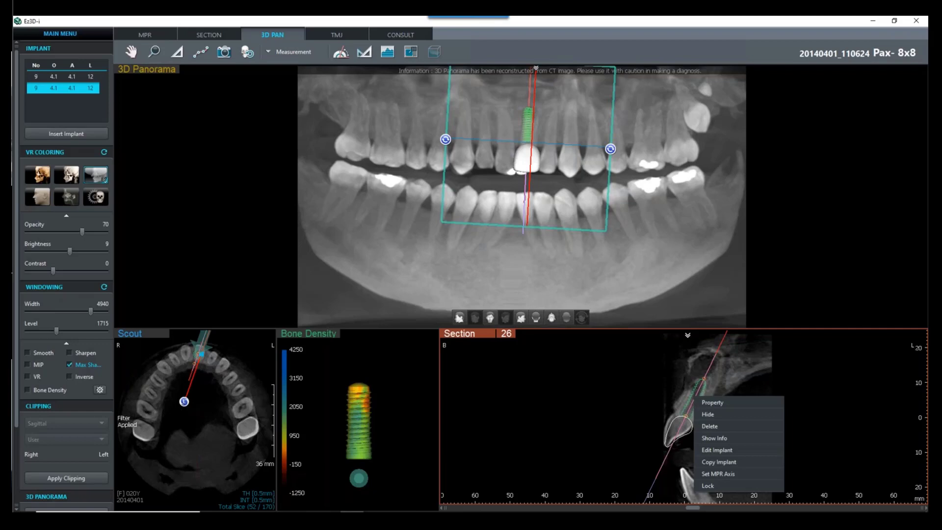
left_click(692, 395)
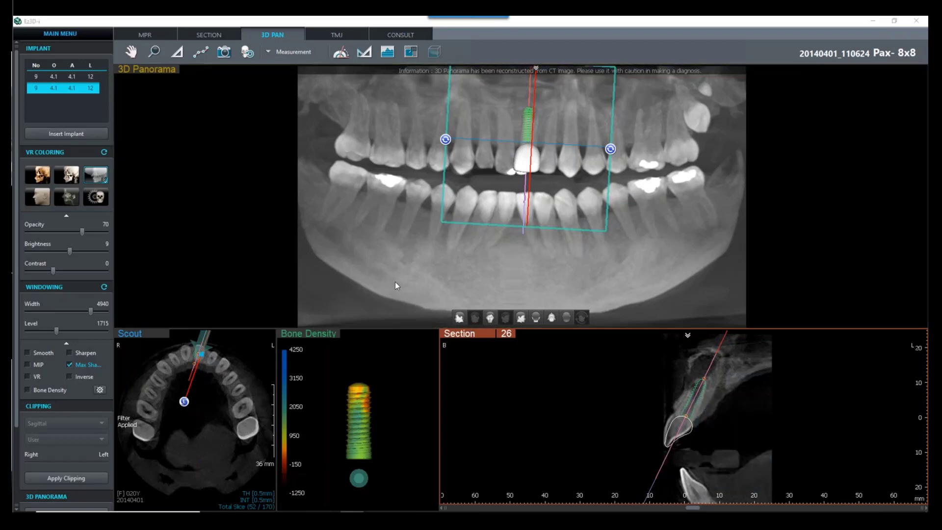
left_click_drag(531, 176, 339, 143)
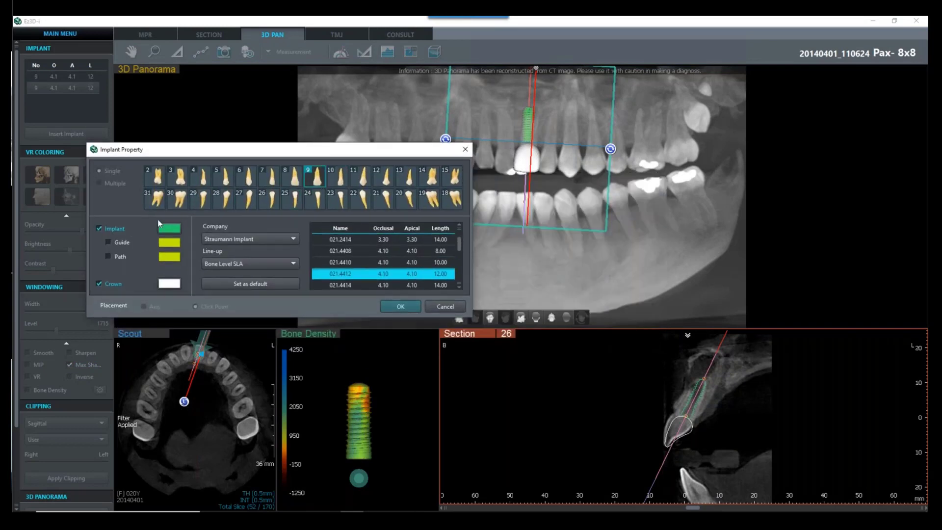
left_click(436, 305)
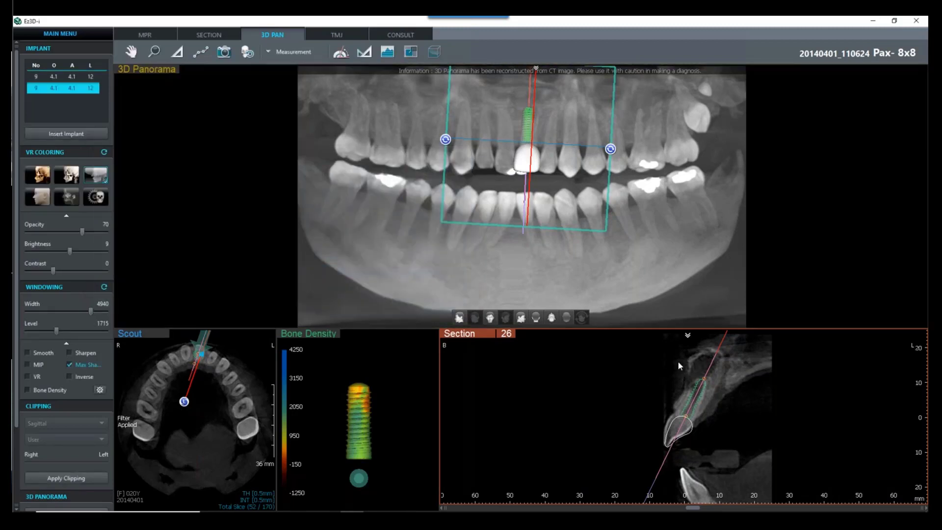
Show the #9 implant's info label in section 26, place it beside the implant, and hide it again
right_click(700, 393)
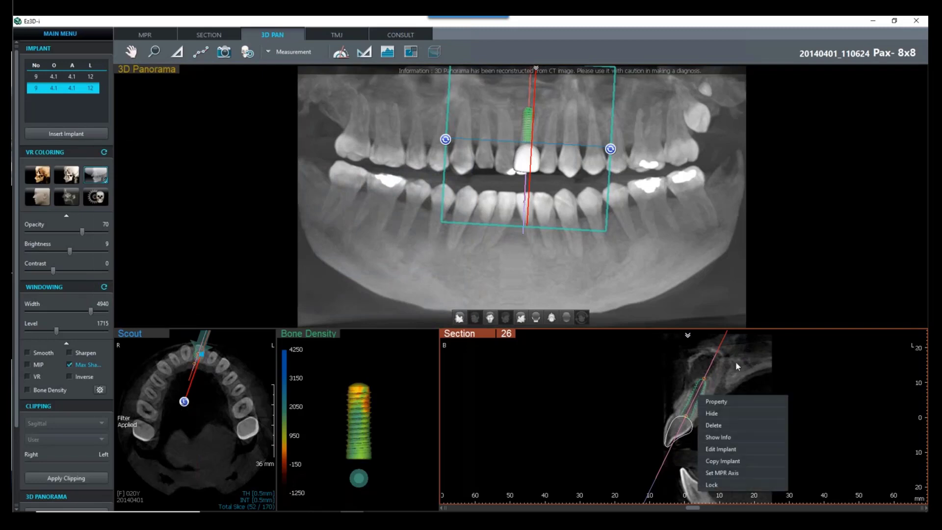
left_click(731, 435)
left_click_drag(746, 407, 791, 381)
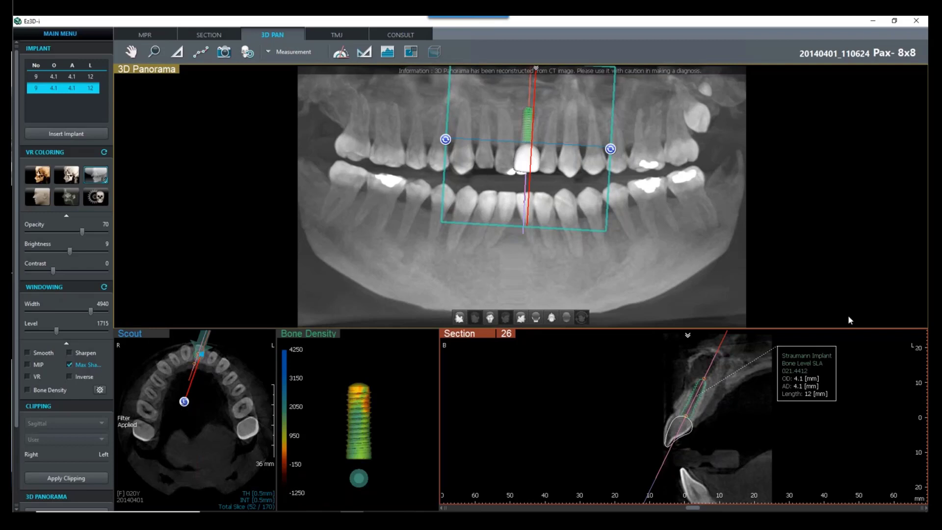
right_click(695, 406)
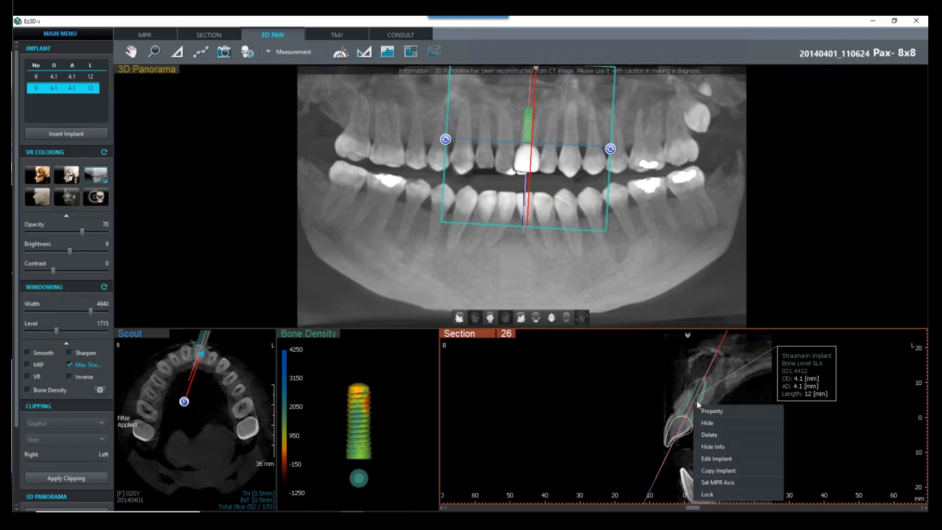
left_click(719, 447)
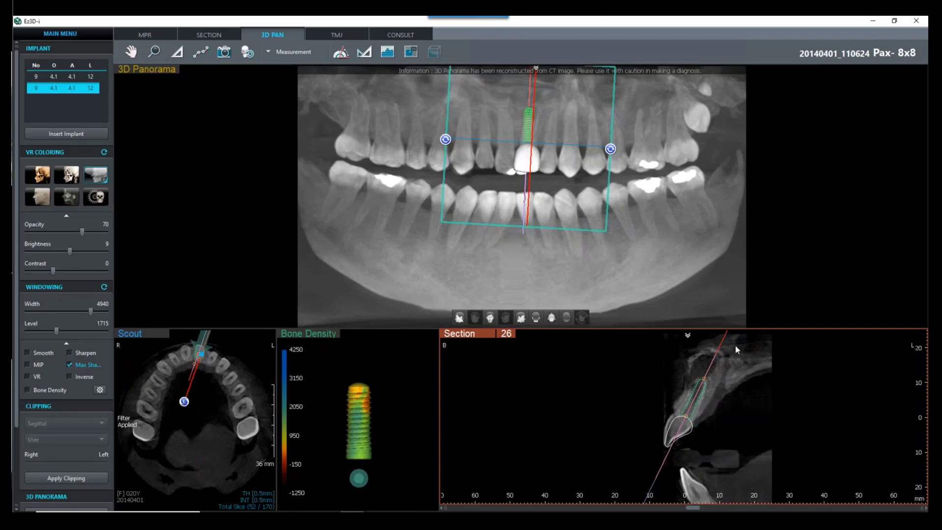
Move the cross-section to section 25, view the #9 implant's size editing settings from the panorama, and cancel them without changes
left_click_drag(576, 207, 591, 210)
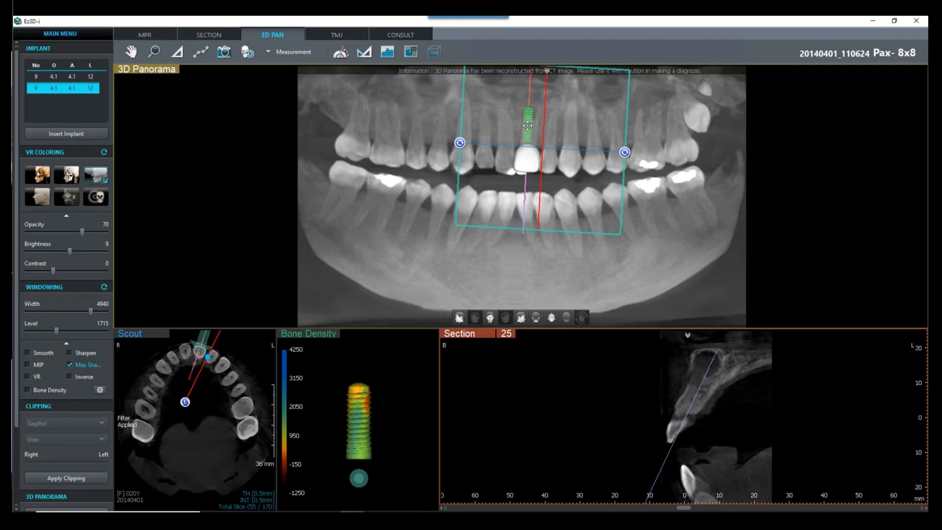
left_click(528, 126)
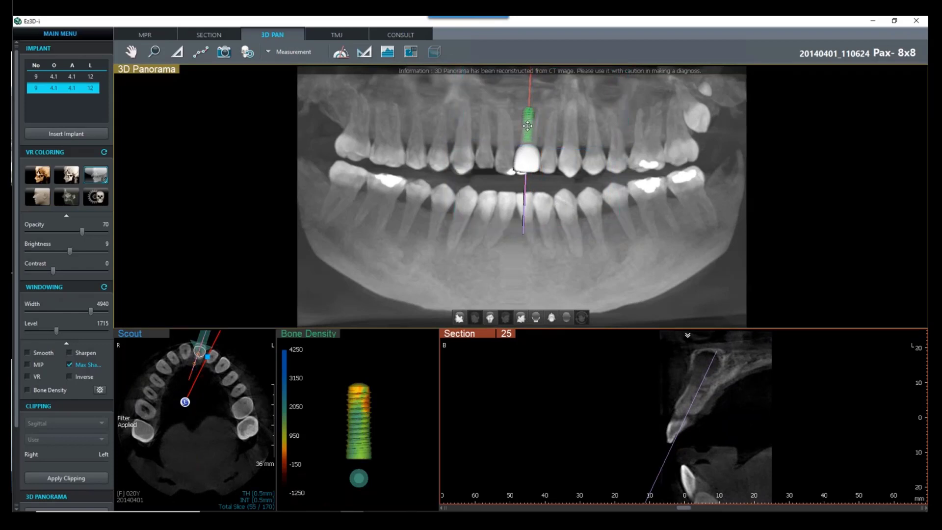
right_click(527, 125)
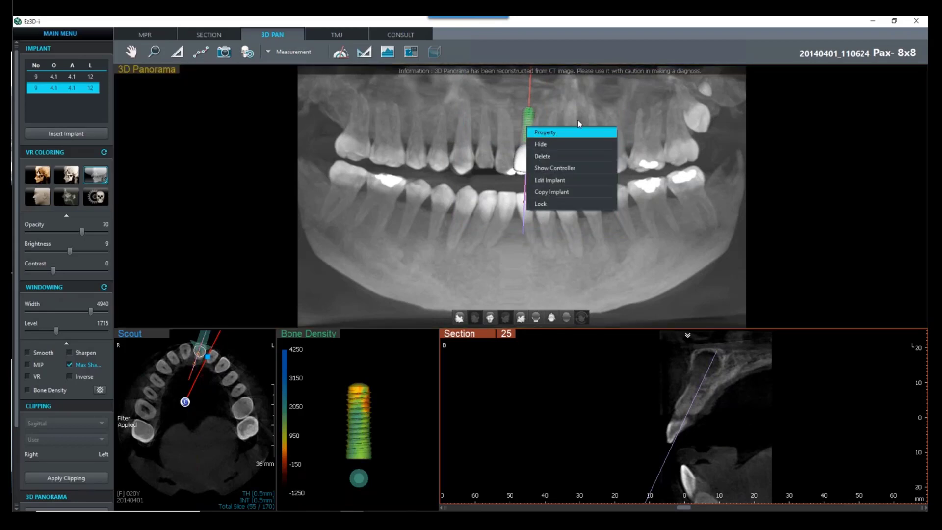
left_click(569, 181)
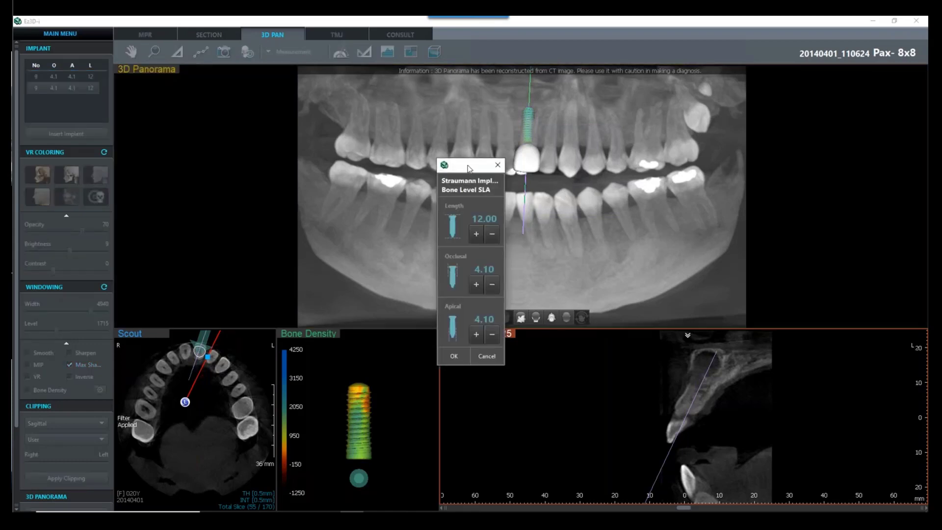
left_click_drag(470, 165, 380, 126)
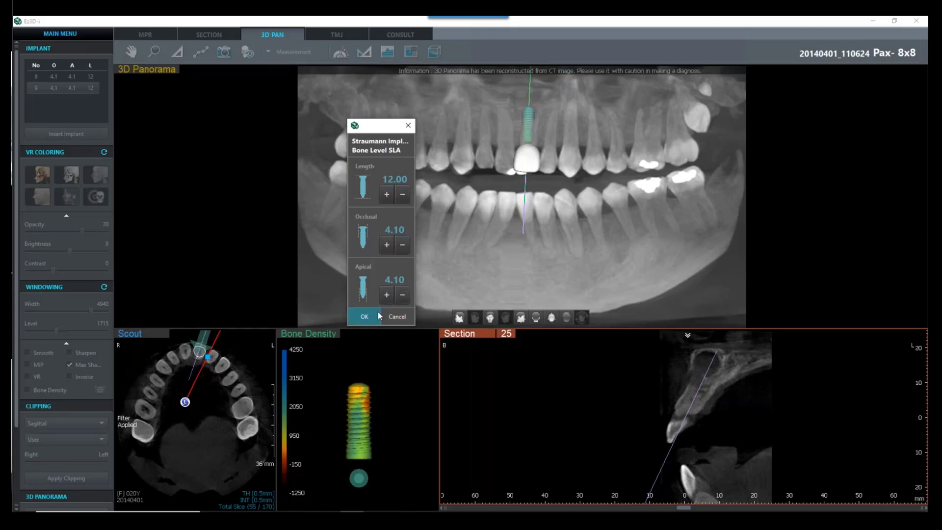
left_click(396, 317)
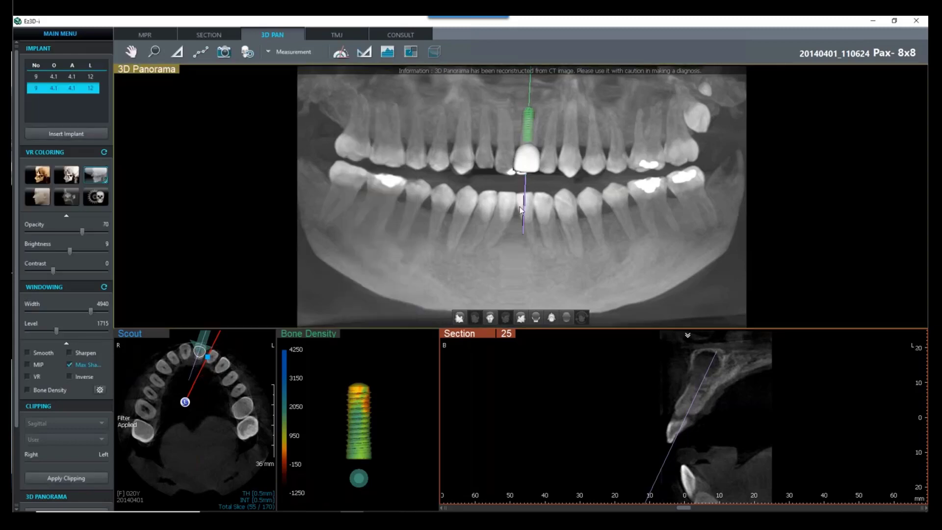
Lock the #9 implant on the 3D panorama and unlock it again
right_click(528, 132)
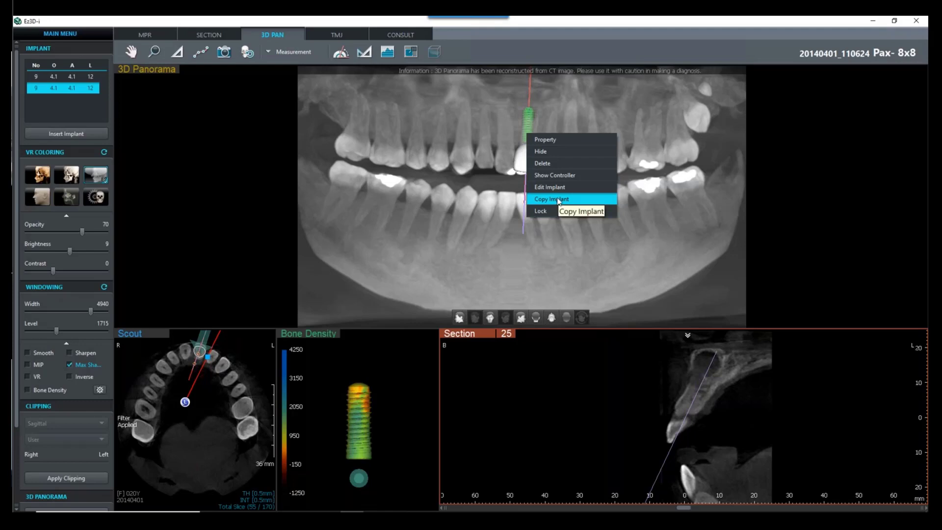
left_click(542, 211)
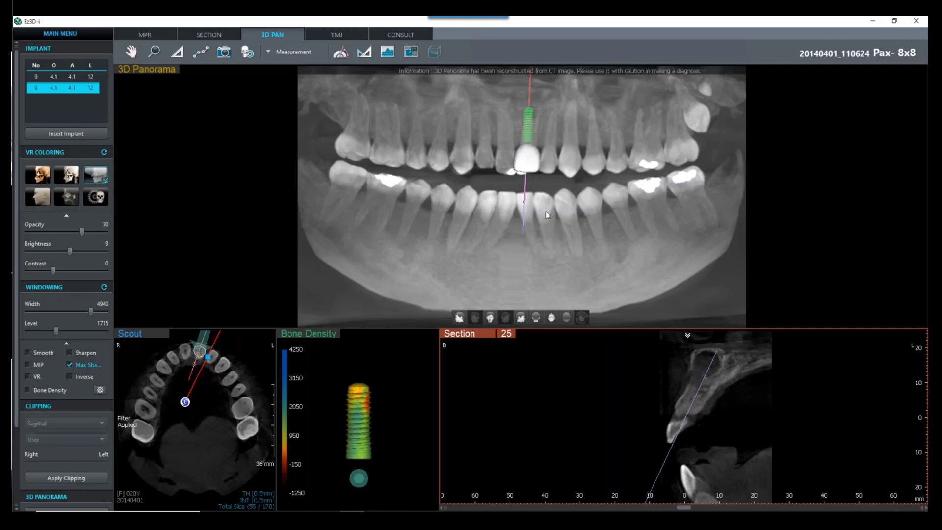
right_click(530, 126)
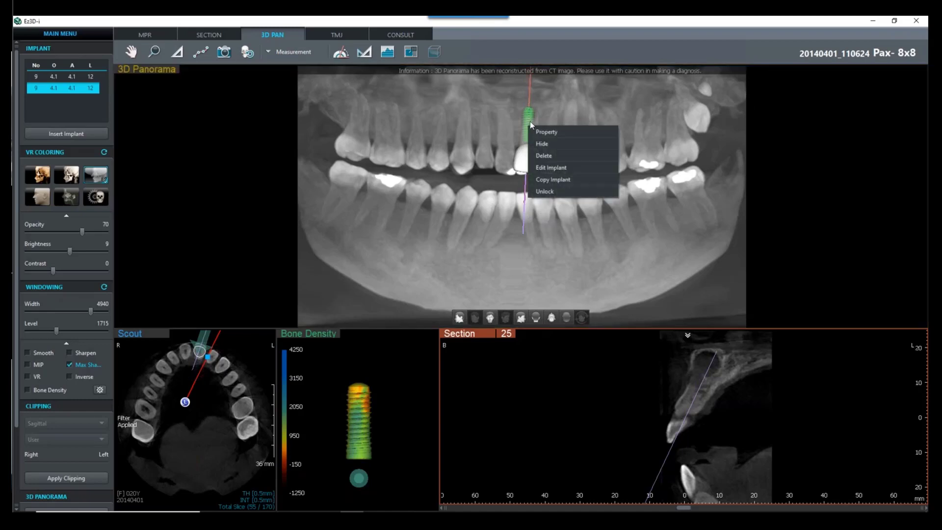
left_click(545, 191)
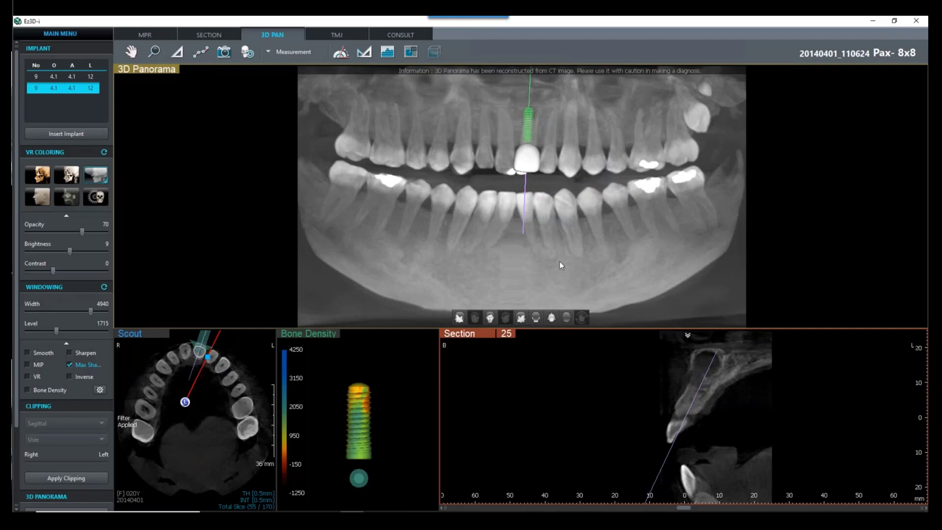
Move the cross-section to section 14 and tilt the section frame along the axis of the neighbouring incisor
left_click(526, 270)
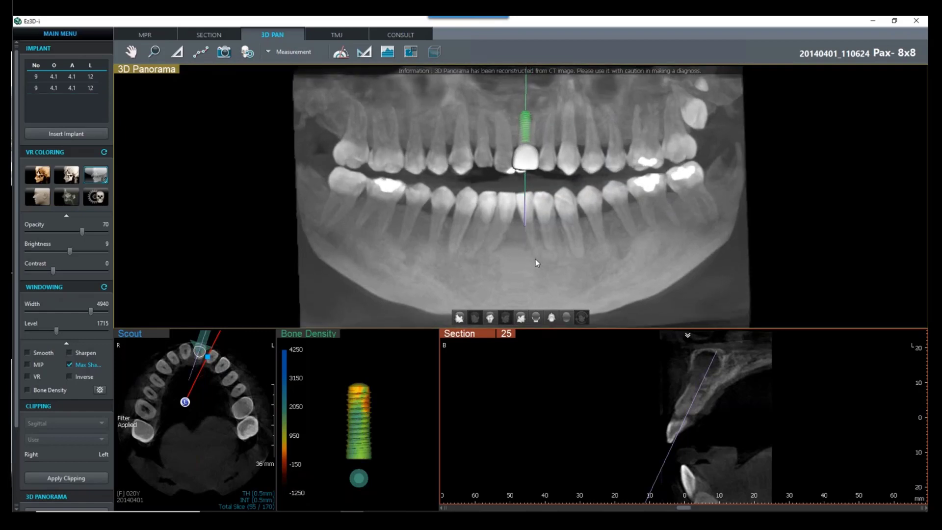
left_click_drag(519, 263, 519, 210)
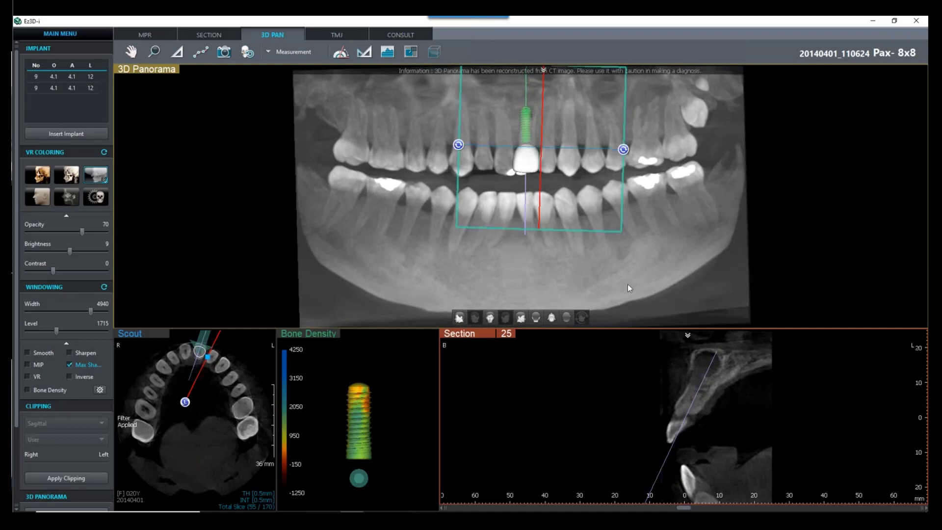
scroll(605, 410, "up", 4)
scroll(619, 407, "up", 7)
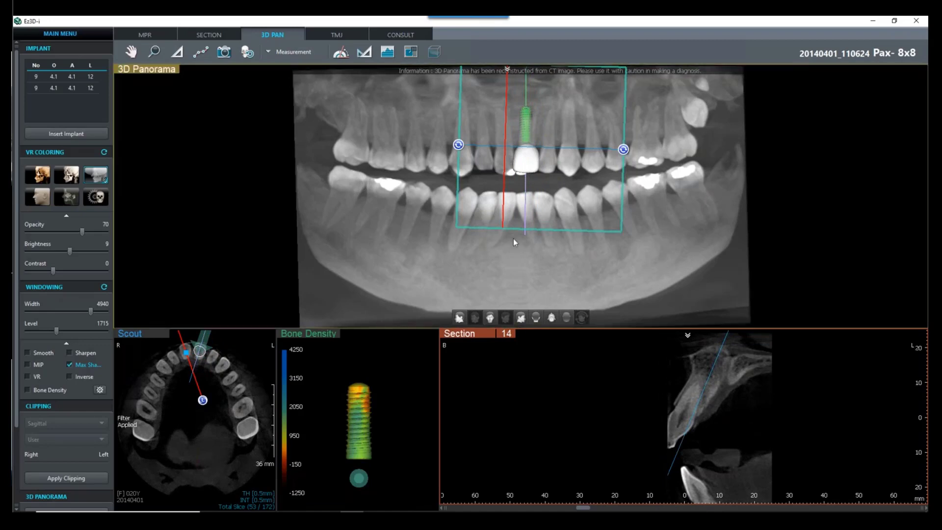
left_click_drag(458, 144, 460, 147)
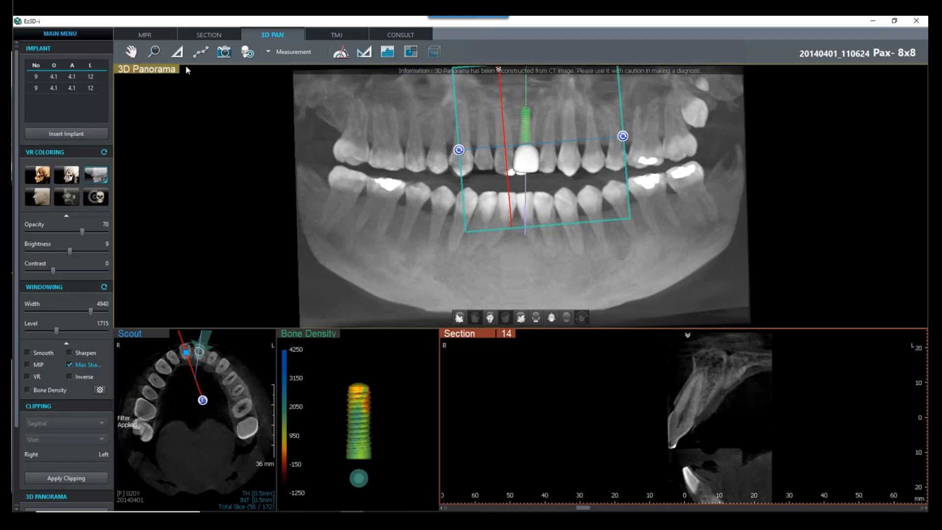
Measure a line about 15.1 mm long along the root in section 14 and insert an occlusal 4.1, length 12 implant from it
left_click(176, 53)
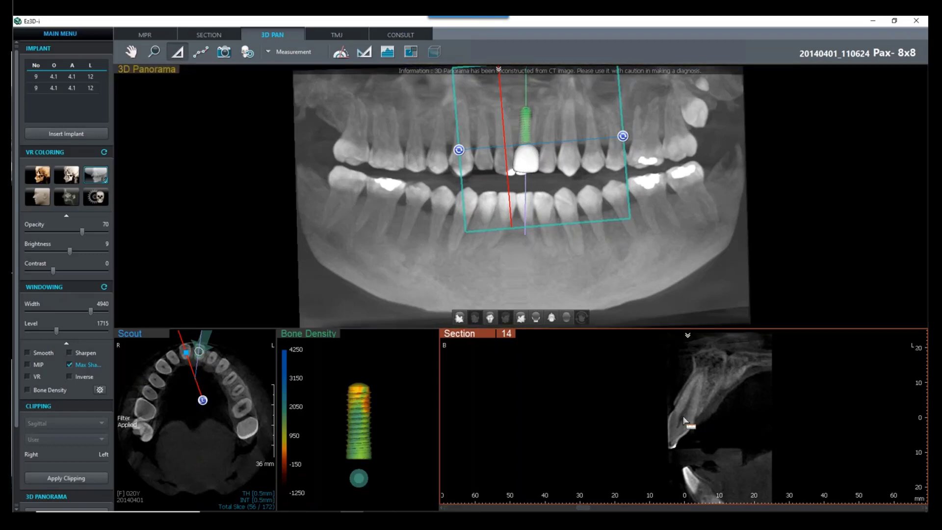
left_click_drag(683, 417, 707, 370)
right_click(693, 404)
mouse_move(726, 448)
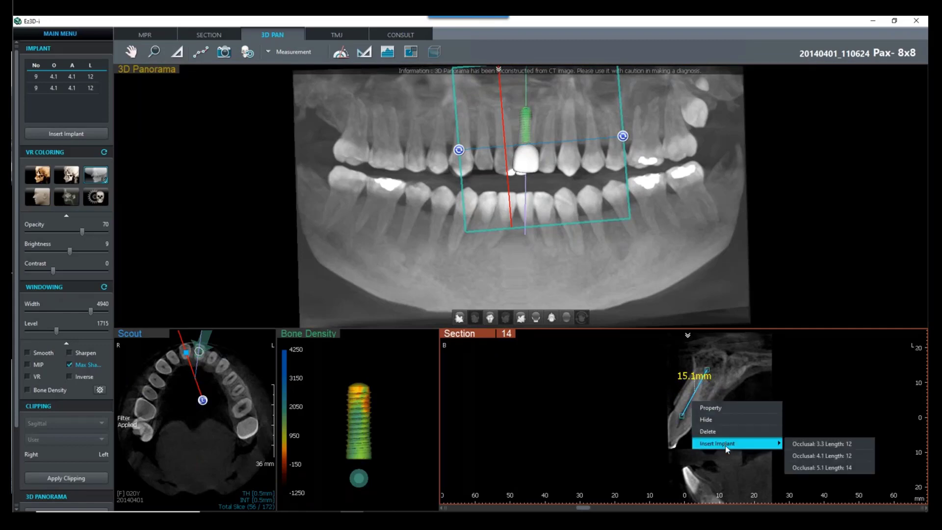
left_click(819, 455)
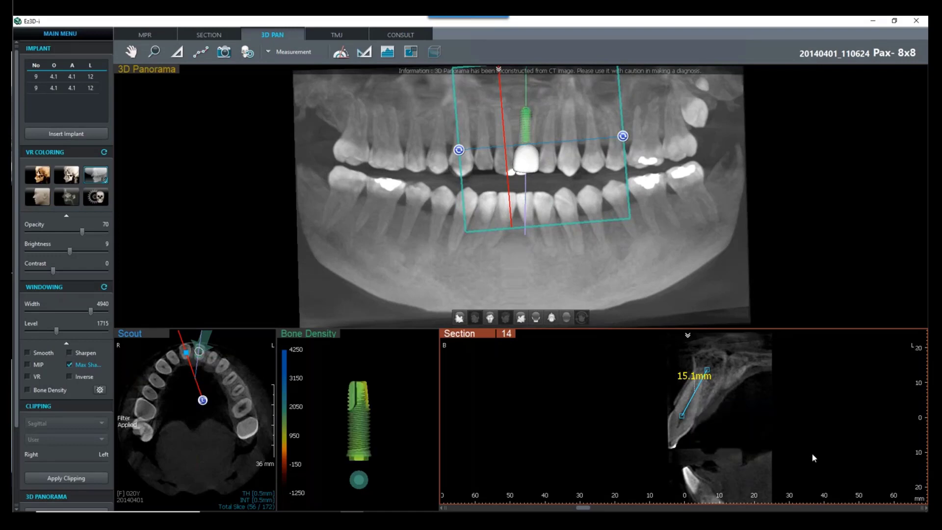
left_click(695, 395)
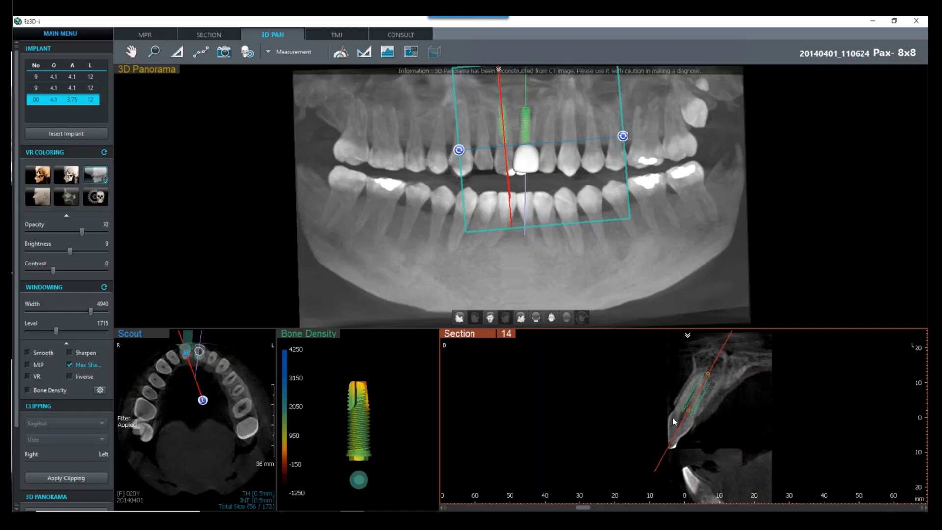
Replace the section 14 implant with an occlusal 4.2, length 11.5 implant inserted from a measured line about 10.6 mm long
right_click(693, 398)
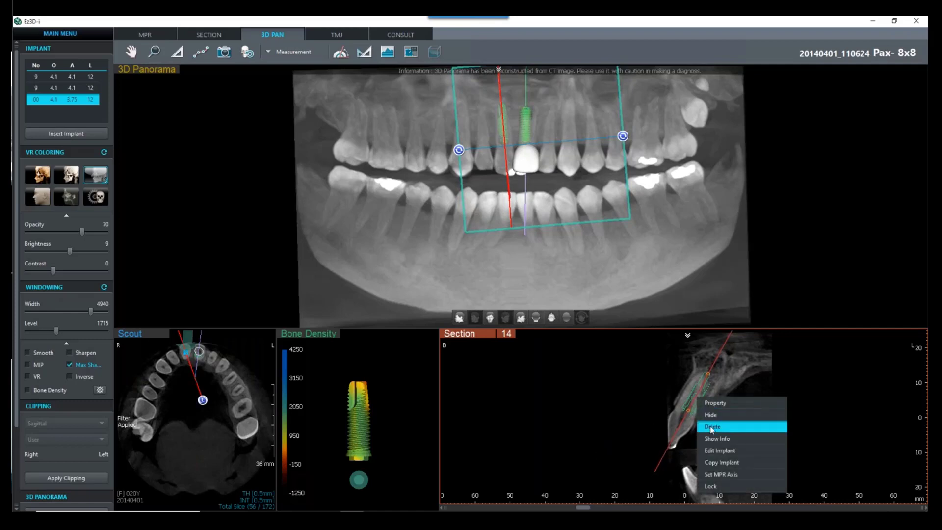
left_click(709, 426)
left_click(177, 52)
left_click_drag(690, 411, 709, 384)
right_click(712, 390)
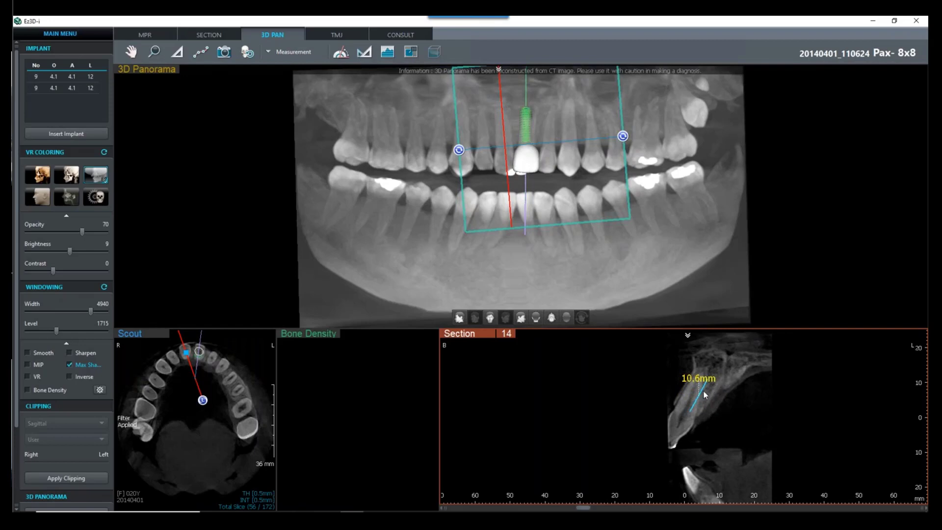
right_click(705, 392)
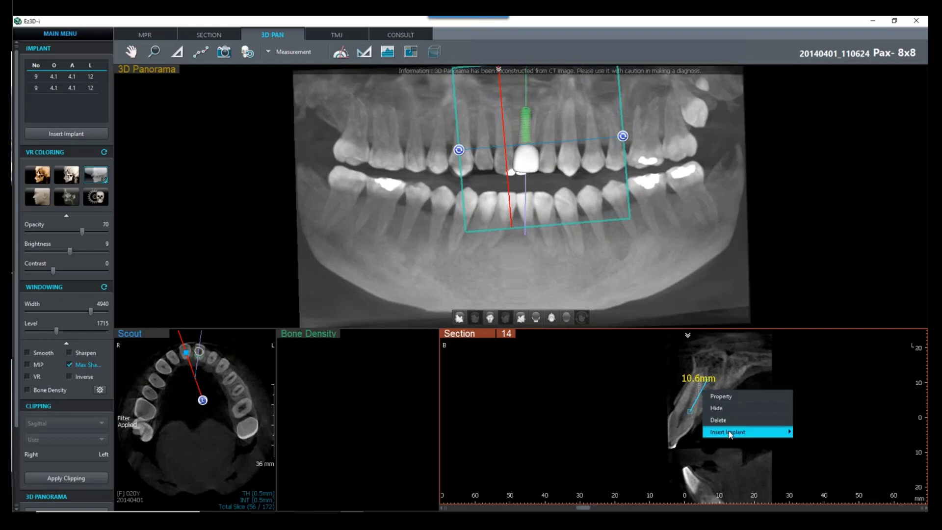
mouse_move(733, 434)
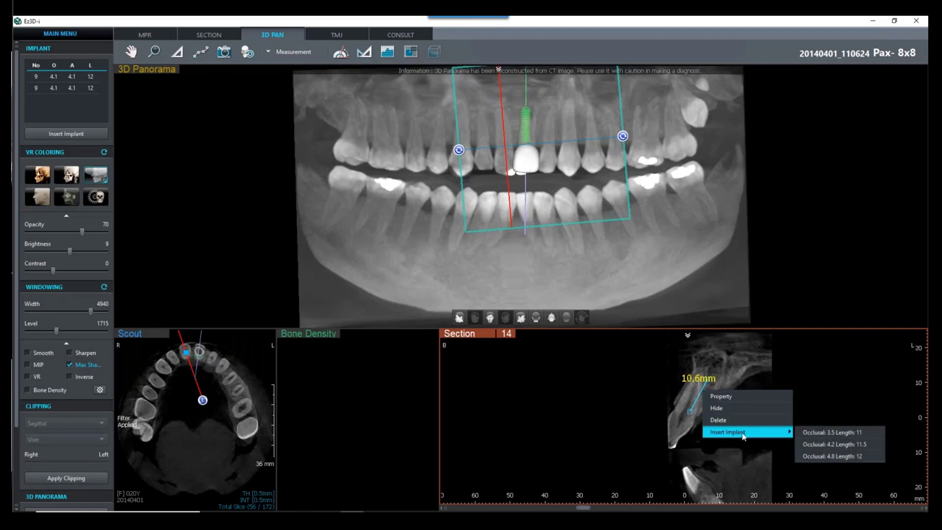
left_click(825, 444)
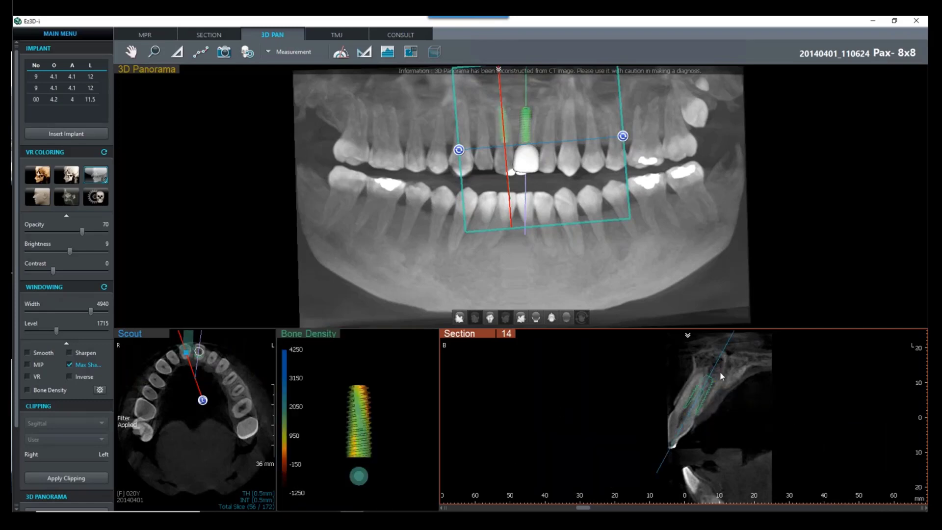
Delete the occlusal 4.2, length 11.5 implant from section 14
right_click(703, 391)
left_click(718, 422)
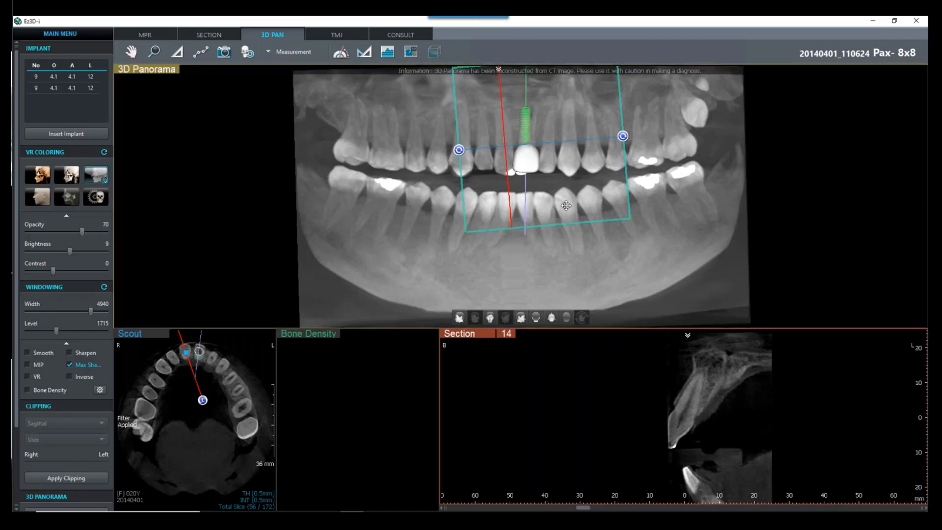
left_click(589, 182)
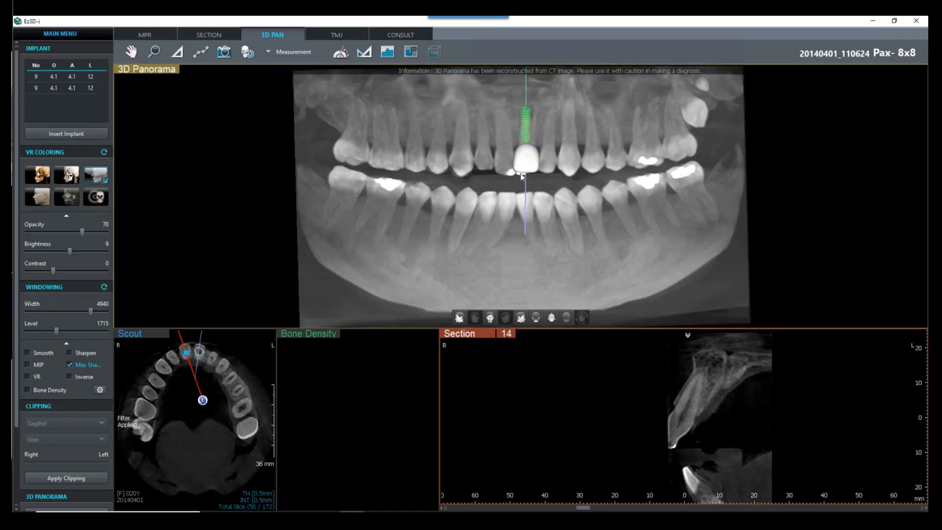
Apply axial clipping to the 3D panorama from the foot side to cut away the lower jaw for an occlusal view of the implant site
left_click_drag(523, 249, 531, 202)
left_click_drag(522, 254, 522, 232)
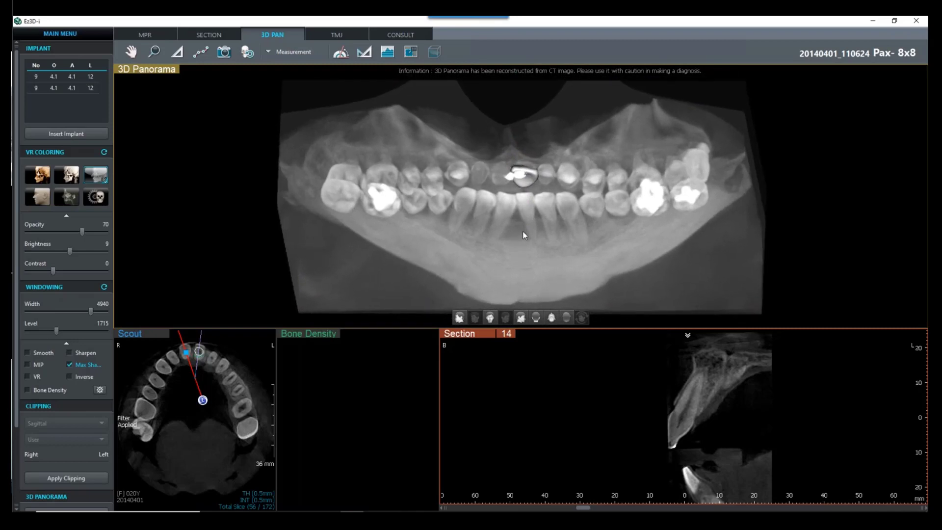
scroll(522, 230, "up", 5)
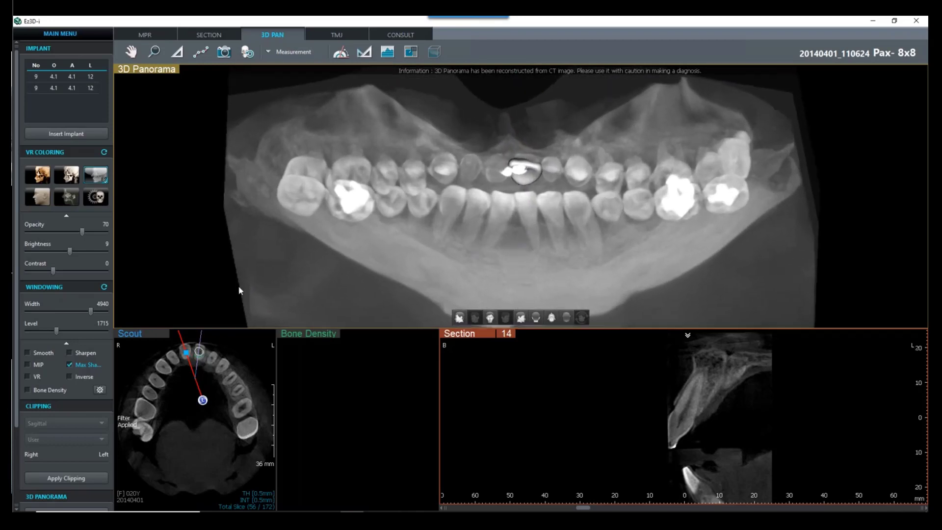
left_click(82, 480)
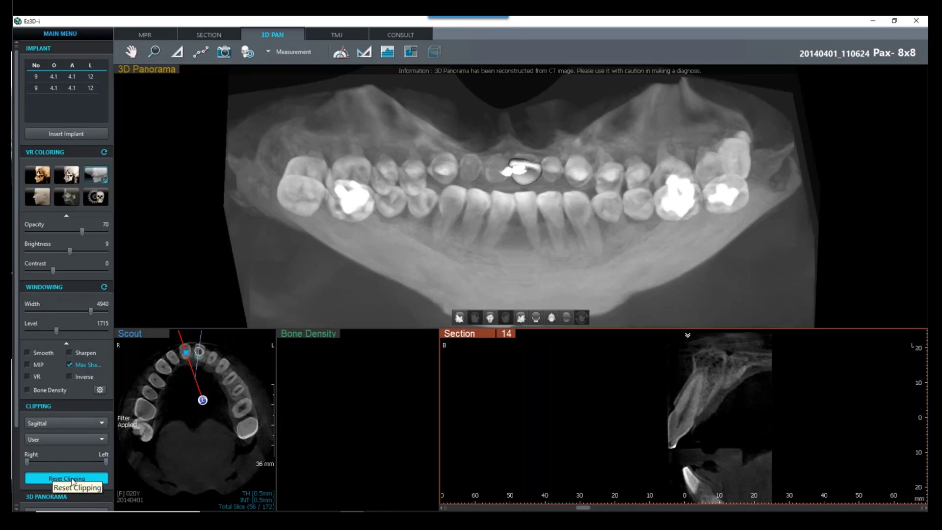
left_click(57, 422)
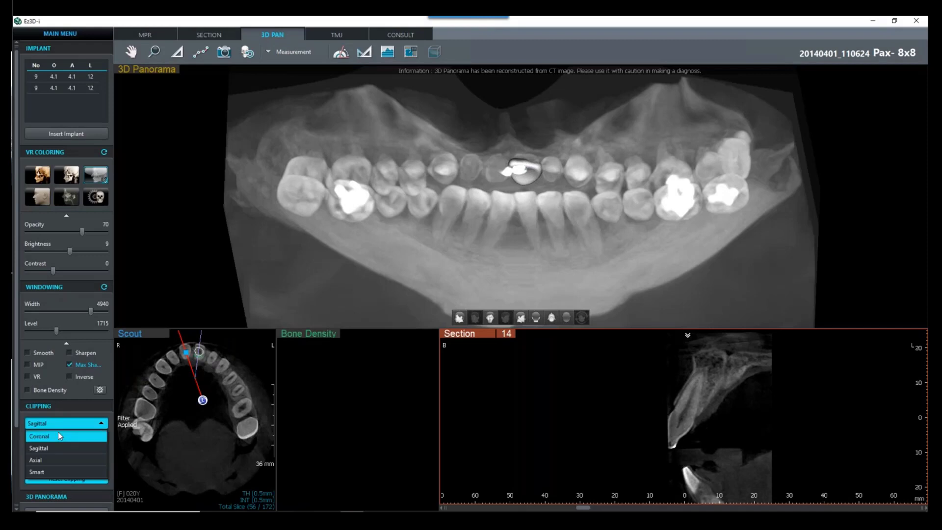
left_click(58, 460)
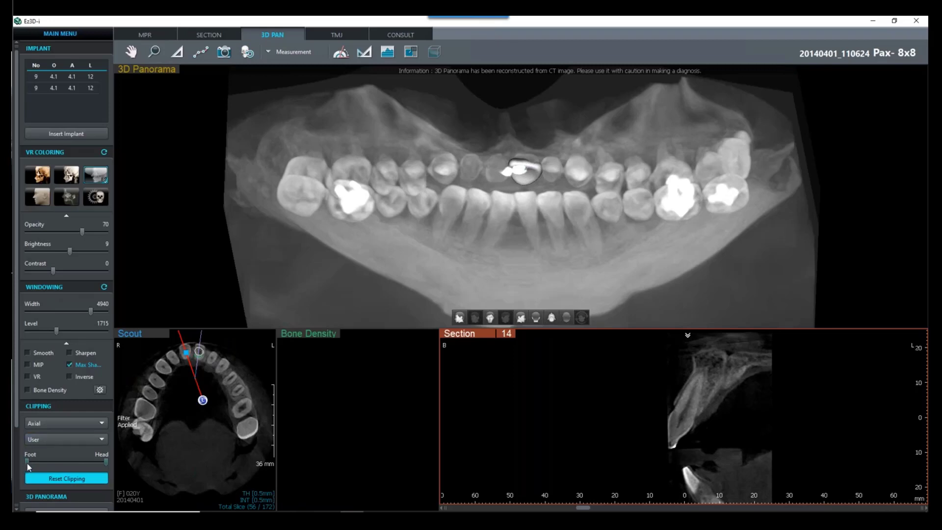
left_click_drag(28, 463, 70, 461)
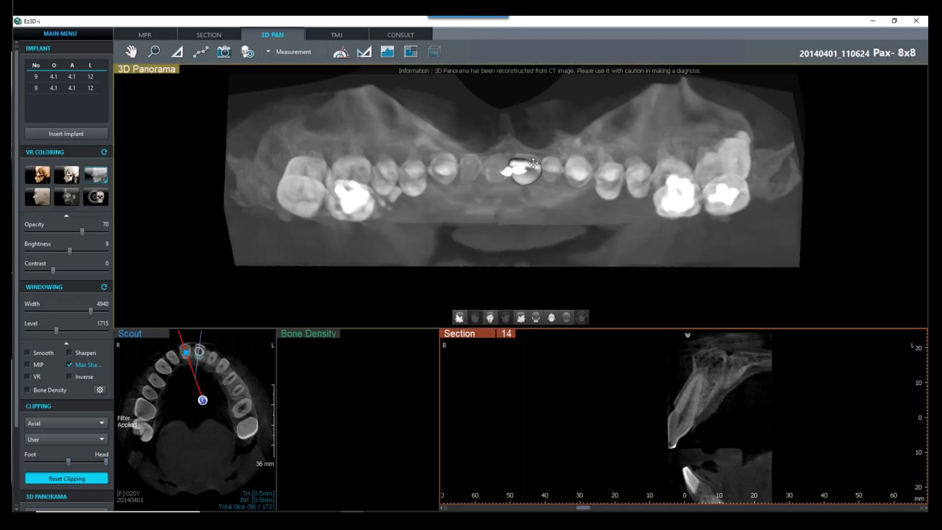
Show the controller of the tooth #9 crown in the occlusal 3D panorama view and adjust the crown's rotation and tilt
left_click_drag(530, 116, 530, 173)
left_click(490, 317)
right_click(530, 172)
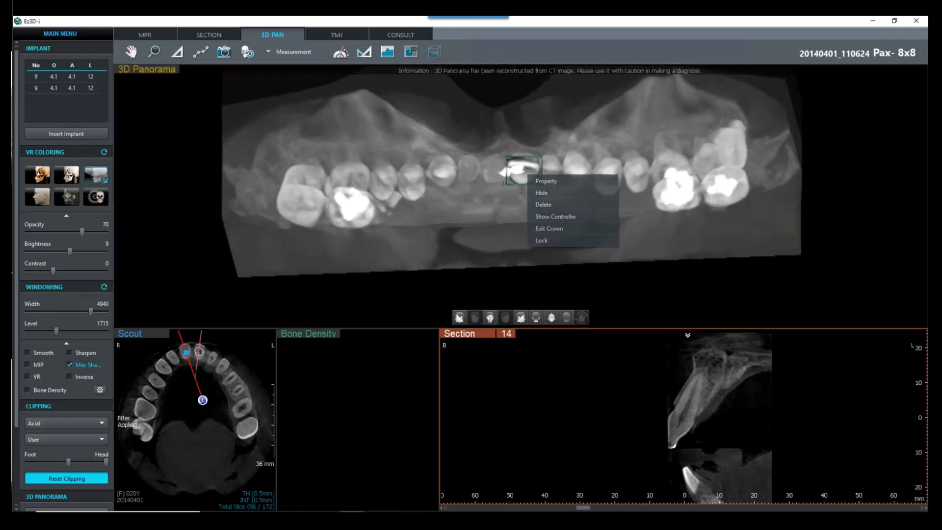
left_click(548, 218)
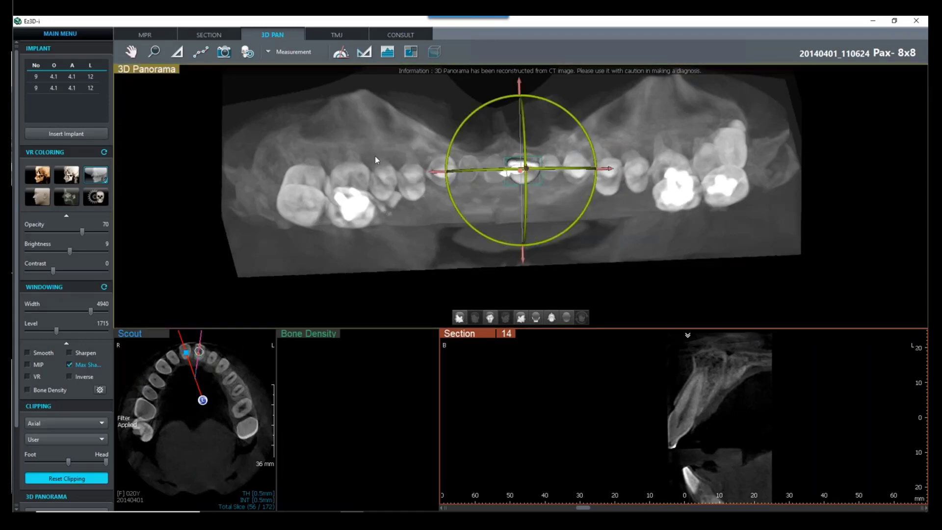
mouse_move(466, 118)
left_mouse_down()
mouse_move(463, 135)
mouse_move(463, 126)
left_mouse_up()
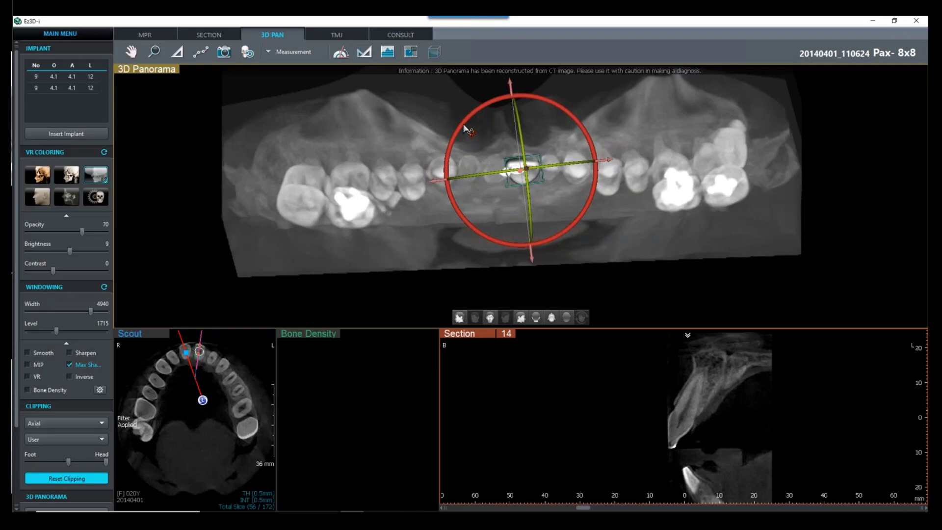
left_click_drag(521, 114, 523, 145)
left_click(410, 181)
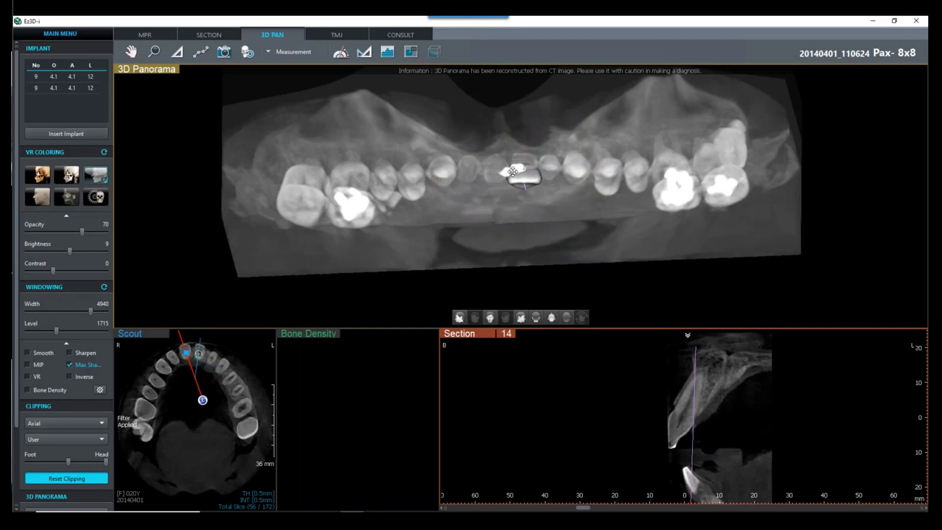
Edit the tooth #9 crown from a frontal view, setting its mesial/distal size to 8.4 and lingual/buccal size to 7.1
left_click_drag(522, 112, 573, 163)
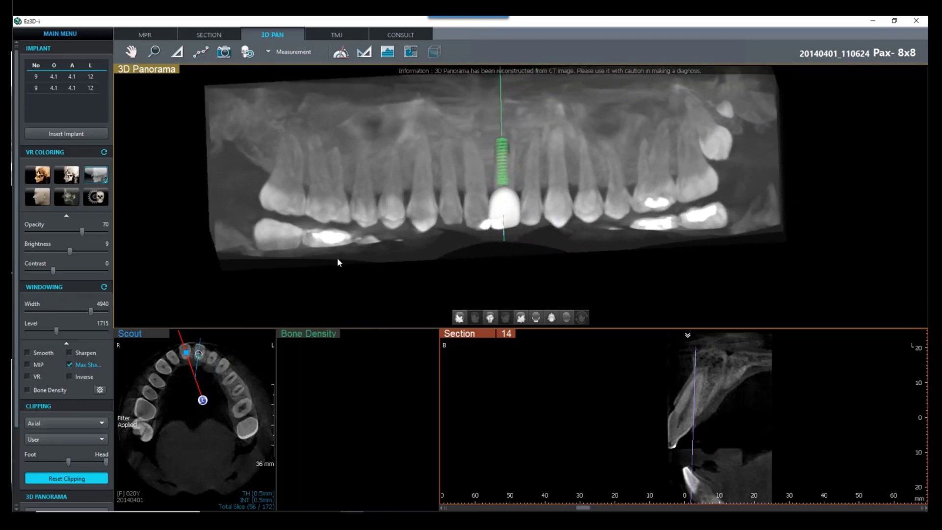
left_click(459, 317)
middle_click_drag(457, 132, 431, 170)
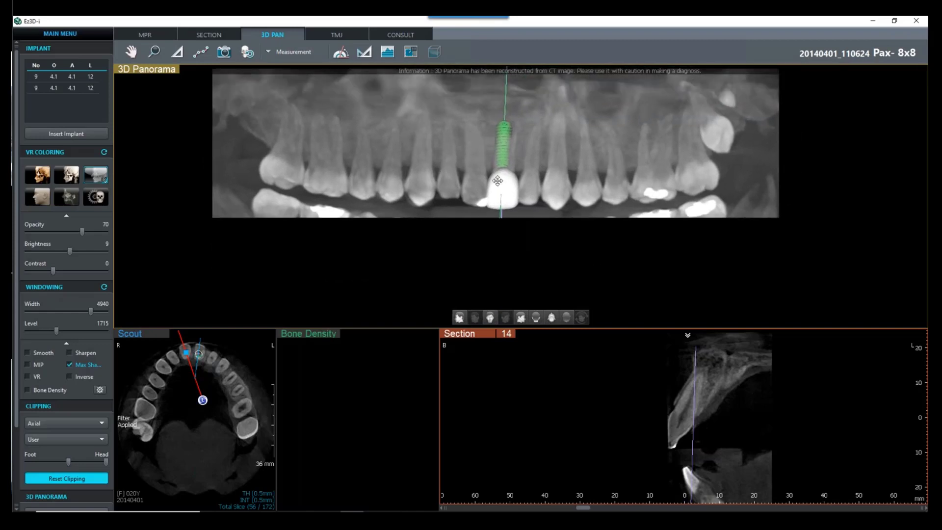
right_click(498, 181)
left_click(529, 235)
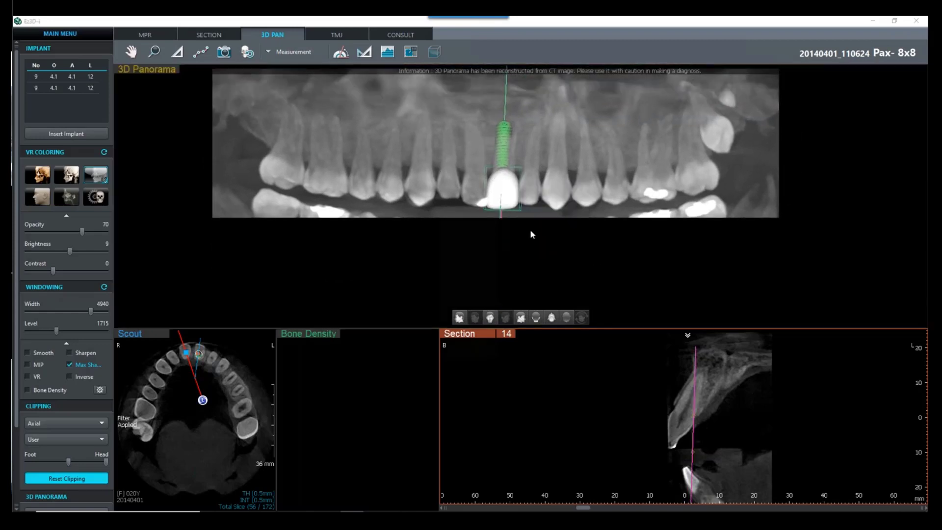
left_click_drag(462, 167, 378, 130)
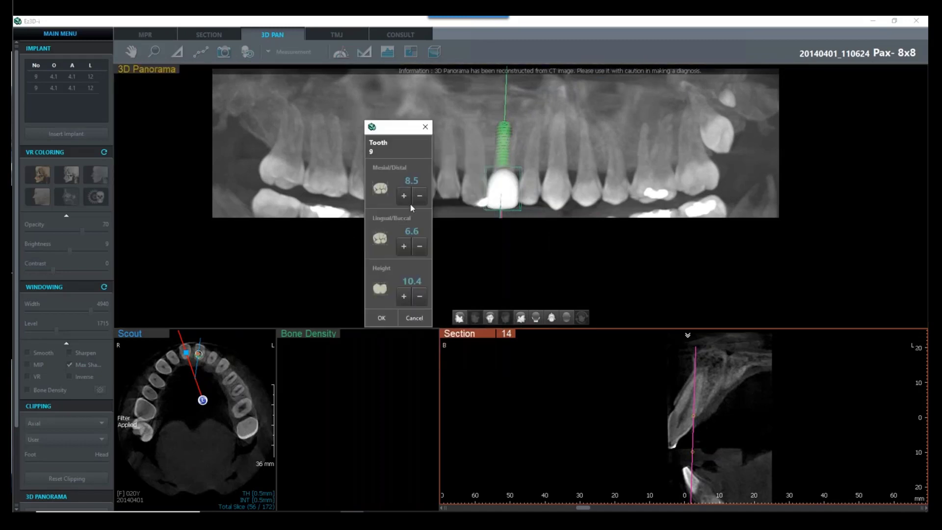
left_click(420, 196)
left_click(419, 197)
left_click(420, 197)
left_click(419, 196)
left_click(420, 197)
left_click(403, 246)
left_click(404, 246)
left_click(404, 246)
left_click(403, 245)
left_click(404, 245)
Set the tooth #9 crown's height to 10.0 and accept the crown edit
left_click(405, 297)
left_click(405, 297)
left_click(406, 297)
left_click(406, 297)
left_click(407, 296)
left_click(407, 297)
left_click(419, 298)
left_click(420, 300)
left_click(420, 300)
left_click(420, 300)
left_click(420, 300)
left_click(421, 300)
left_click(420, 300)
left_click(420, 300)
left_click(421, 299)
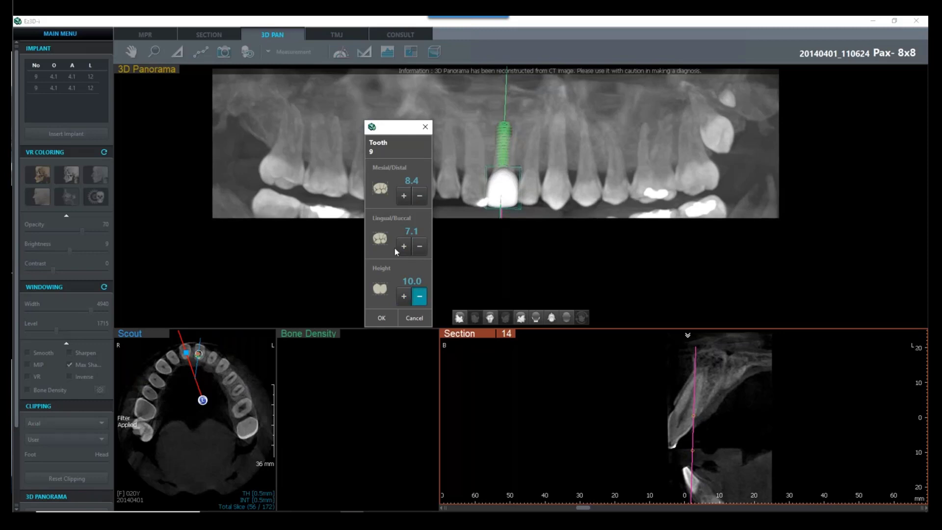
left_click(381, 318)
left_click_drag(509, 241, 495, 232)
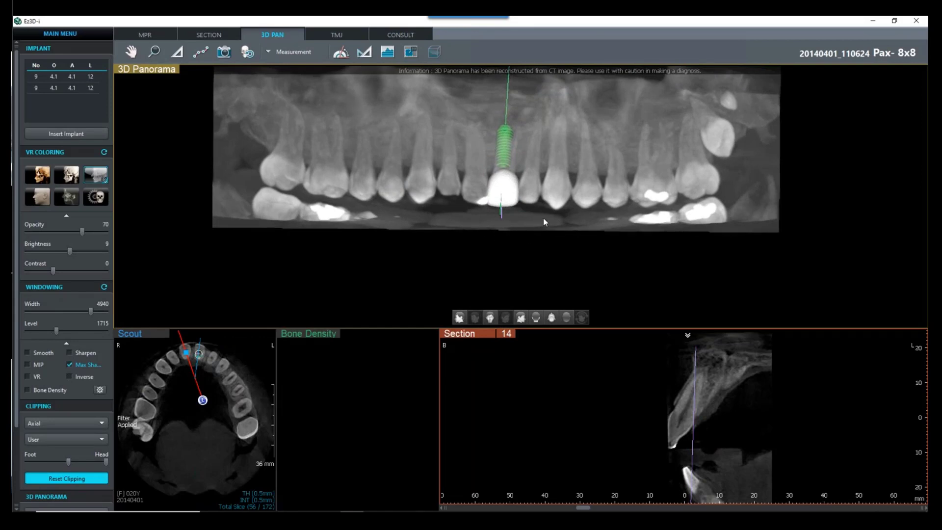
Select the tooth #9 implant and align the 3D panorama section plane with its long axis
left_click(482, 320)
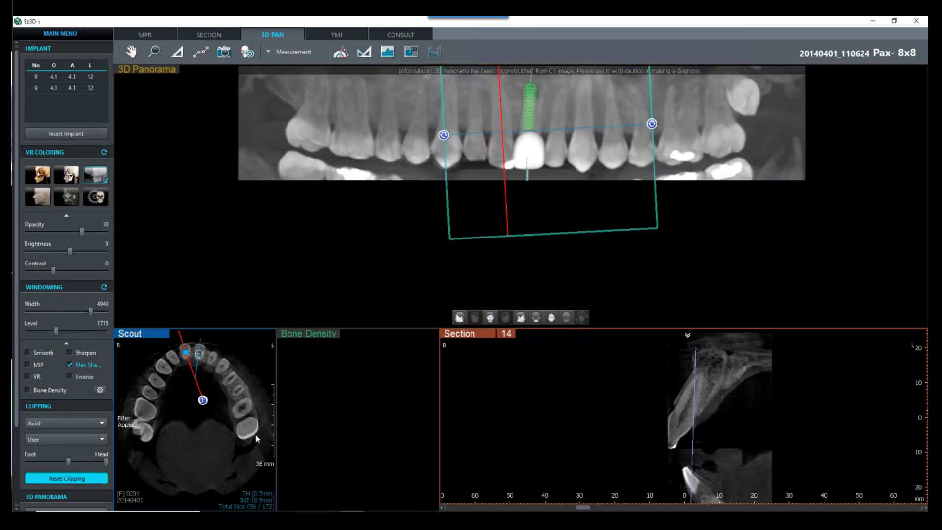
left_click(532, 112)
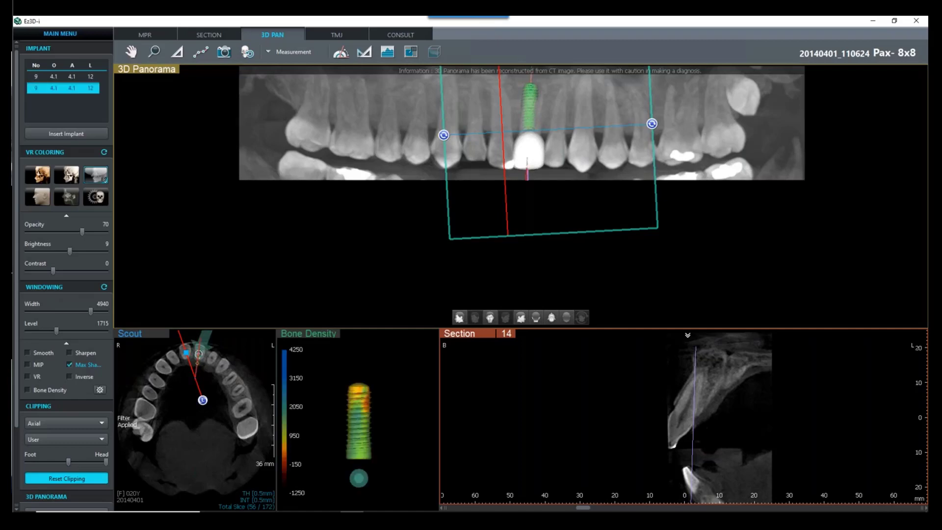
left_click_drag(328, 432, 355, 421)
mouse_move(545, 203)
left_mouse_down()
mouse_move(568, 191)
mouse_move(538, 196)
left_mouse_up()
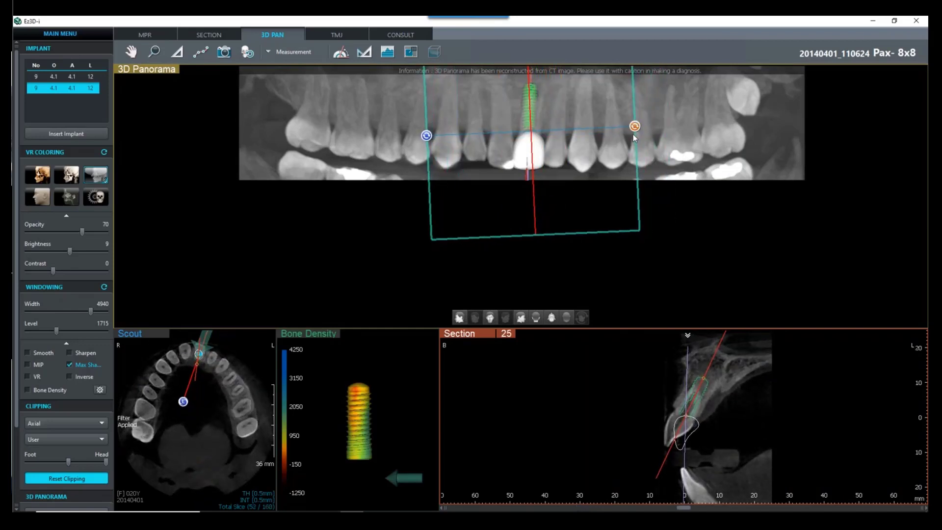
left_click_drag(634, 132, 634, 135)
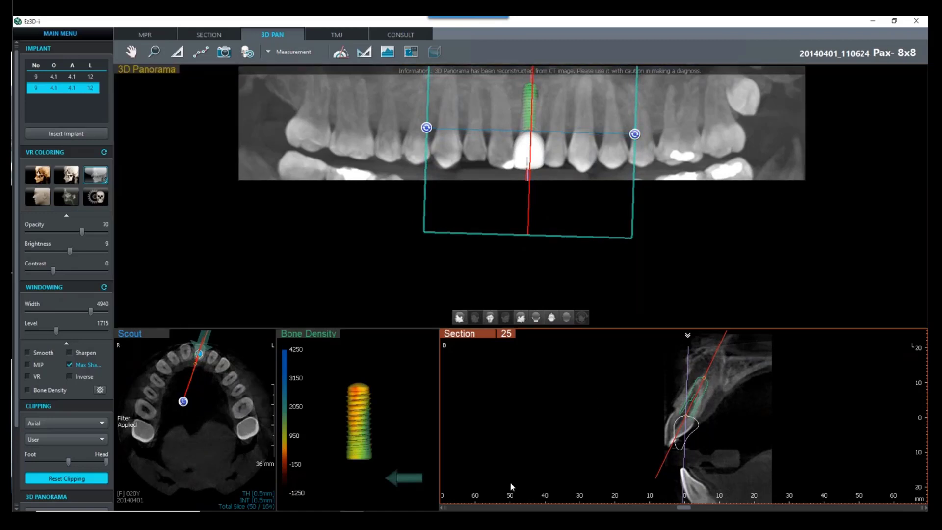
Review the available 3D panorama layouts and keep the current one
scroll(30, 431, "down", 3)
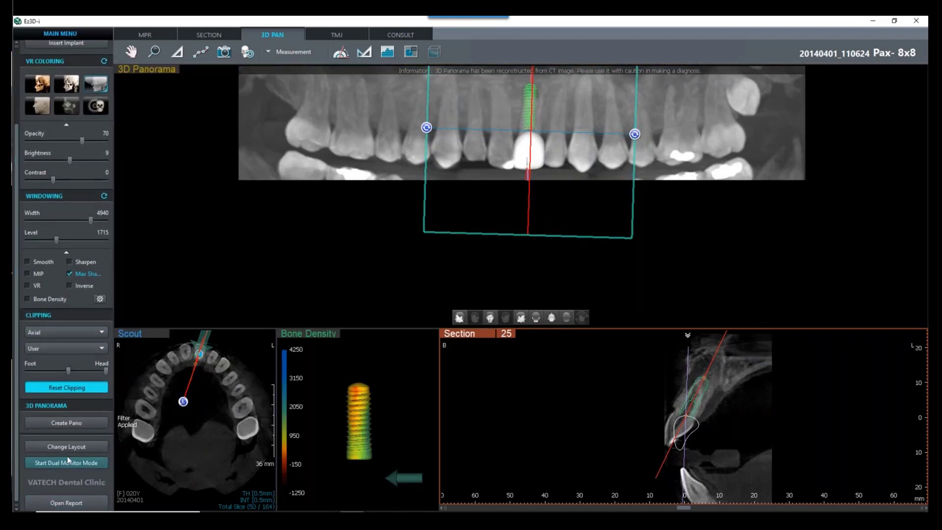
left_click(69, 447)
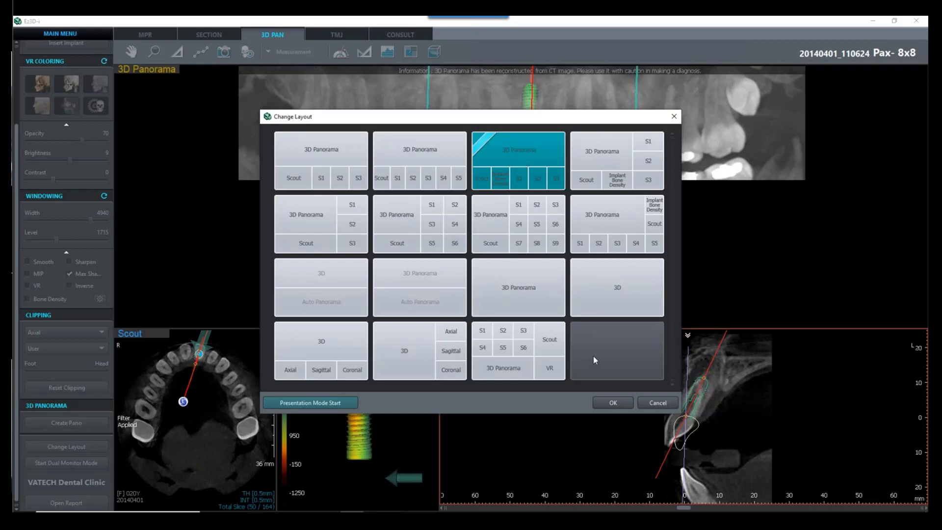
left_click(613, 402)
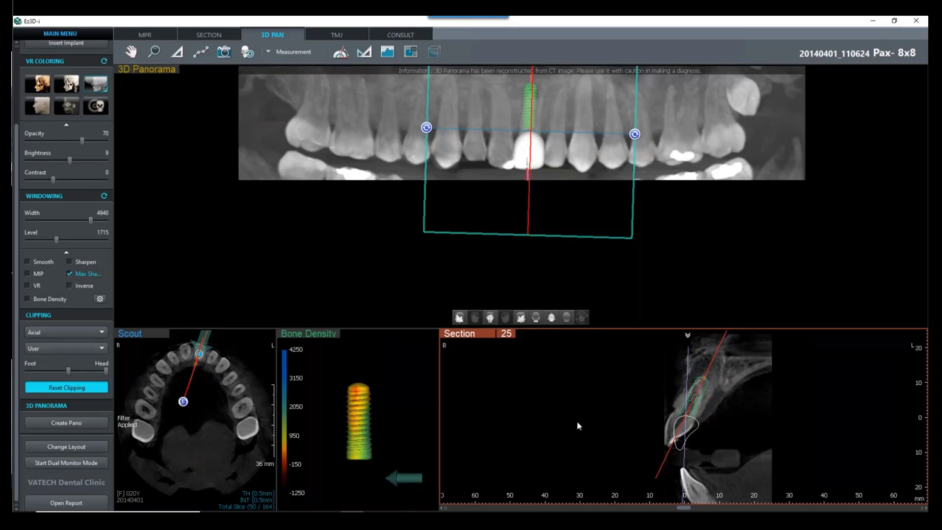
Rotate the implant's bone density model to examine the density around it from several sides
mouse_move(363, 428)
left_mouse_down()
mouse_move(373, 429)
mouse_move(354, 428)
mouse_move(384, 425)
mouse_move(384, 442)
mouse_move(397, 419)
mouse_move(351, 420)
mouse_move(369, 428)
left_mouse_up()
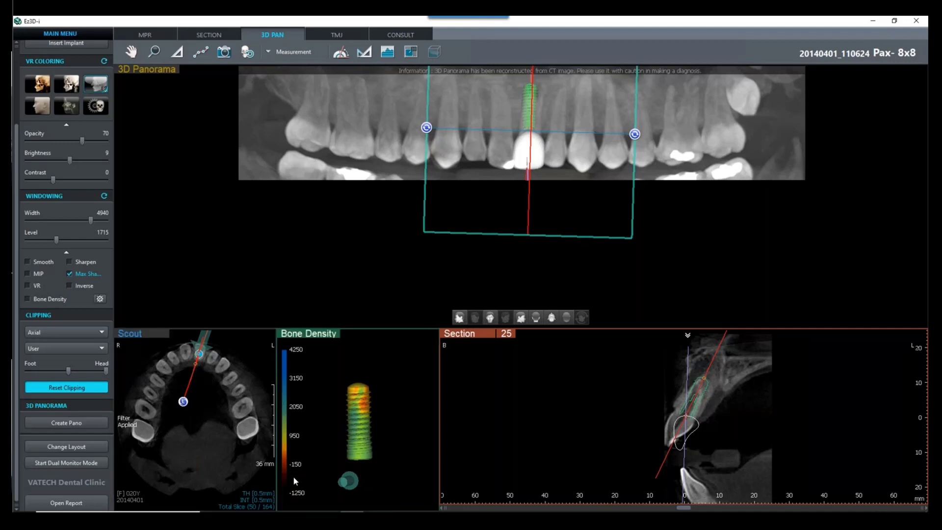
mouse_move(330, 432)
left_mouse_down()
mouse_move(368, 434)
mouse_move(363, 427)
mouse_move(398, 477)
left_mouse_up()
left_click(215, 354)
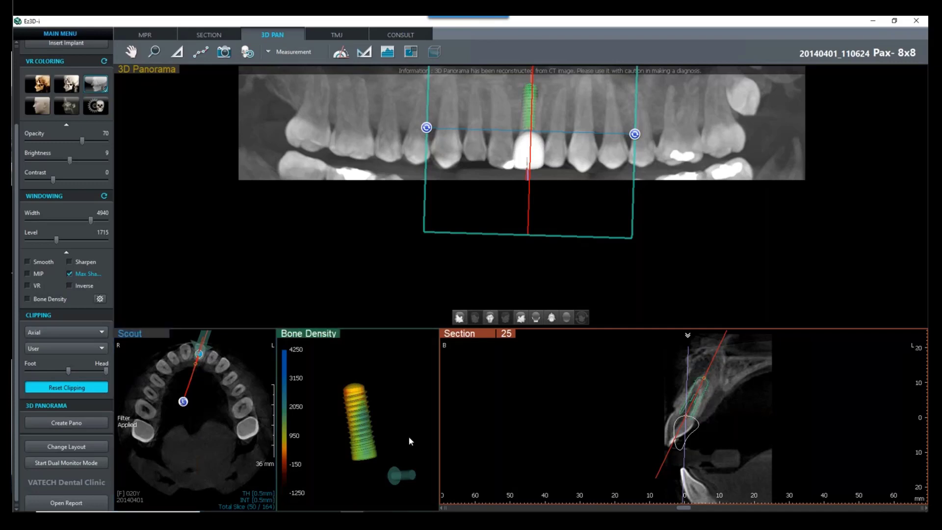
left_click_drag(407, 439, 388, 420)
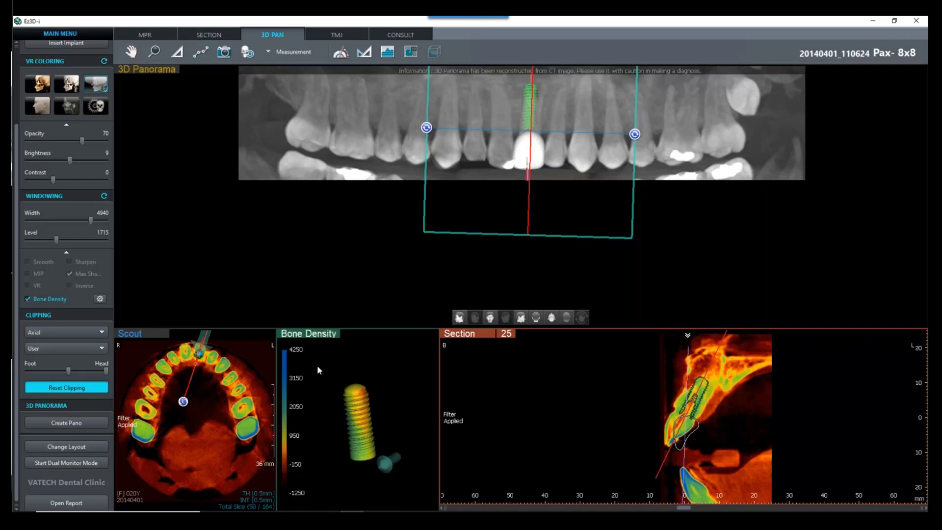
Review the bone density color range settings, cancel without changes, and switch off the bone density overlay
left_click(99, 298)
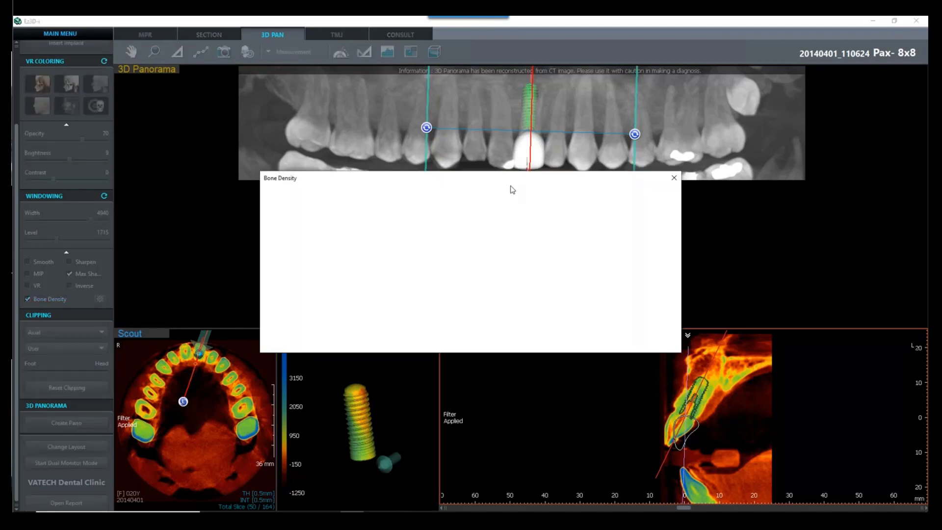
left_click_drag(565, 181, 417, 153)
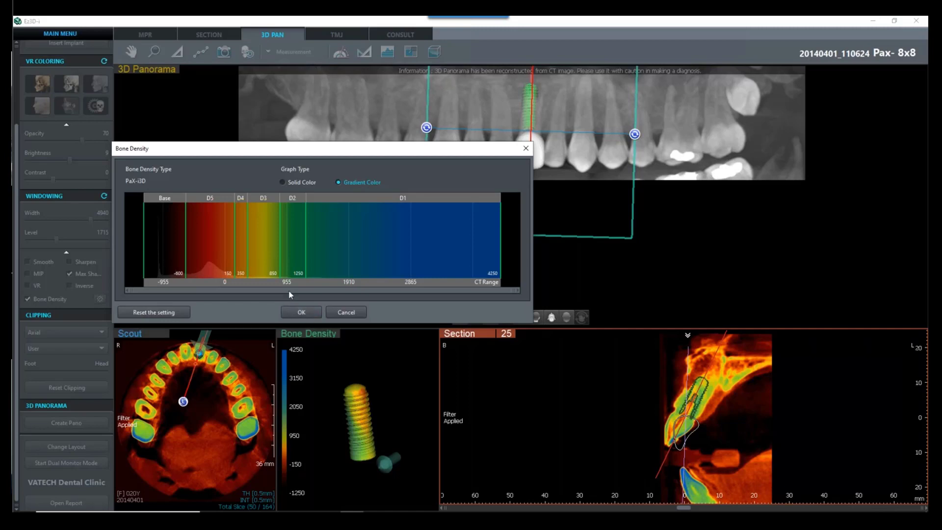
left_click(353, 312)
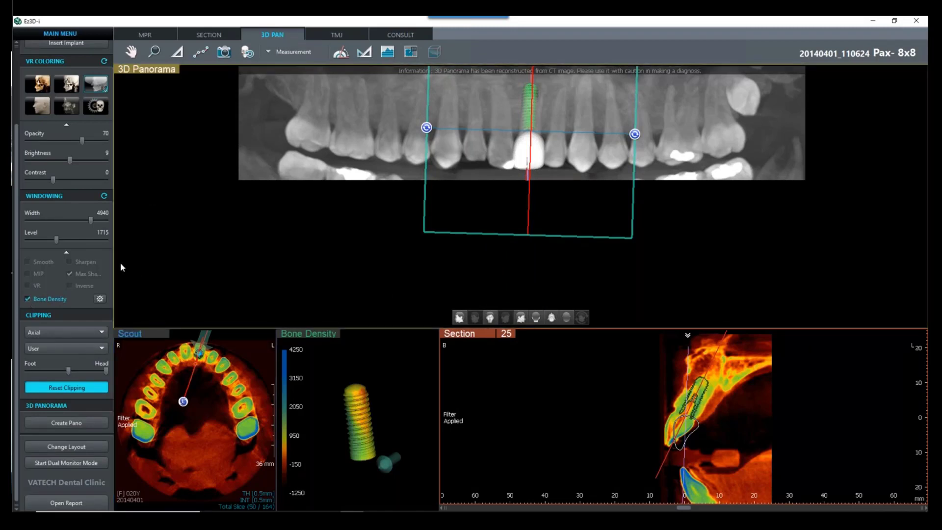
left_click(28, 298)
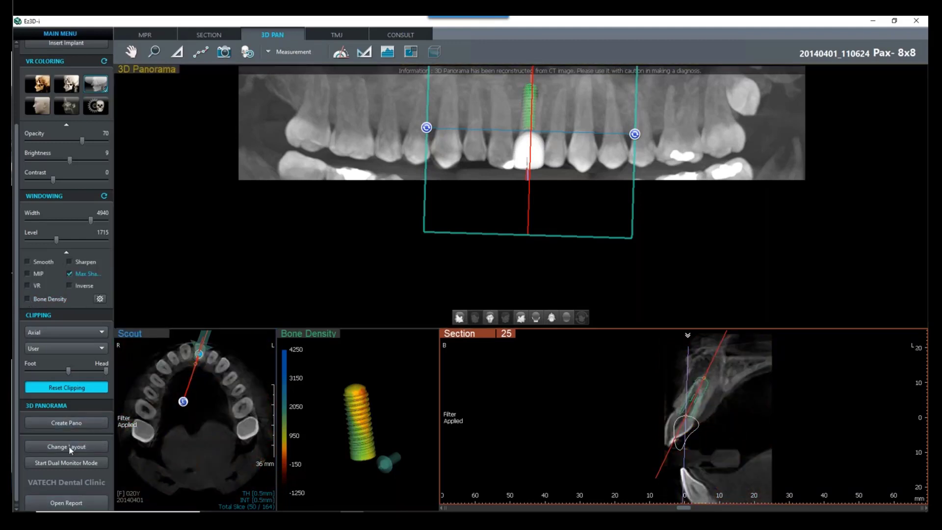
Reset the 3D panorama clipping and turn the section line on the scout image across the implant for a mesiodistal section
left_click(55, 391)
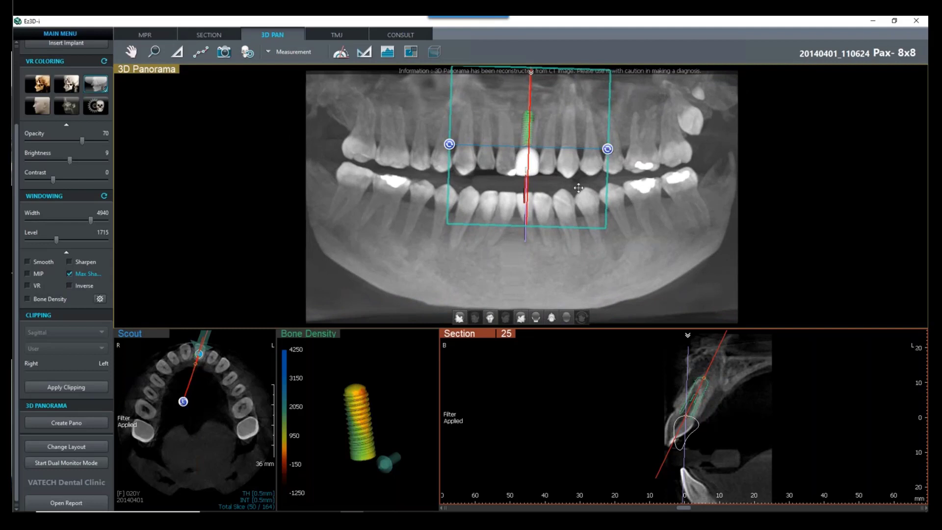
left_click_drag(572, 193, 568, 191)
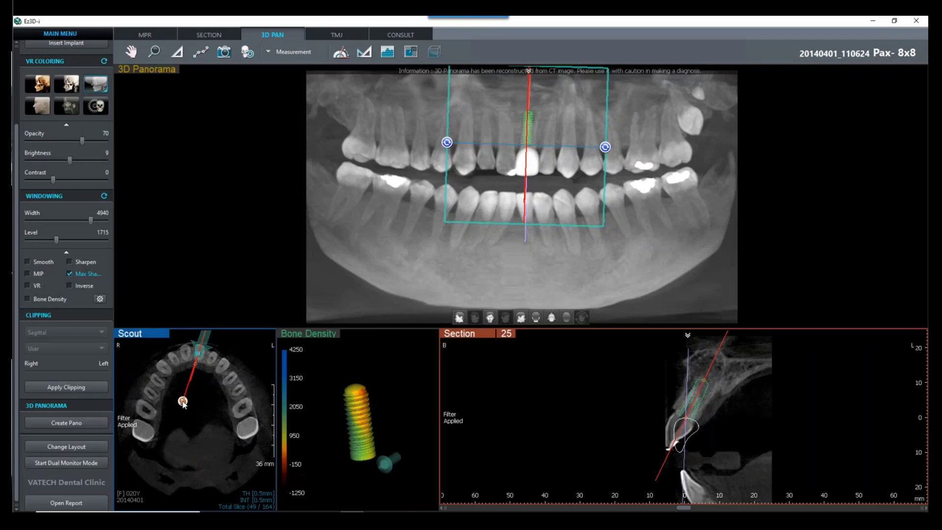
left_click_drag(183, 402, 164, 333)
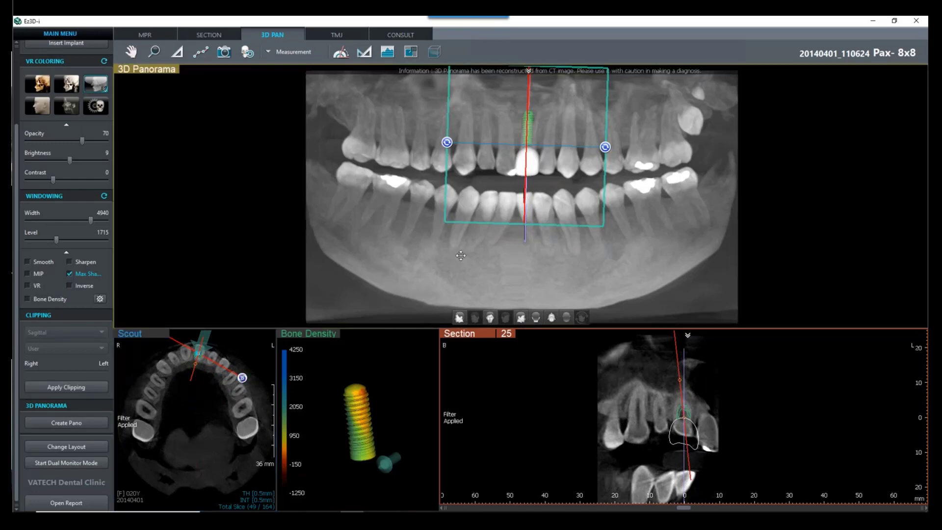
Start oblique mode from the tooth #9 implant in the MPR views and bring the dental arch into the axial view
left_click(153, 38)
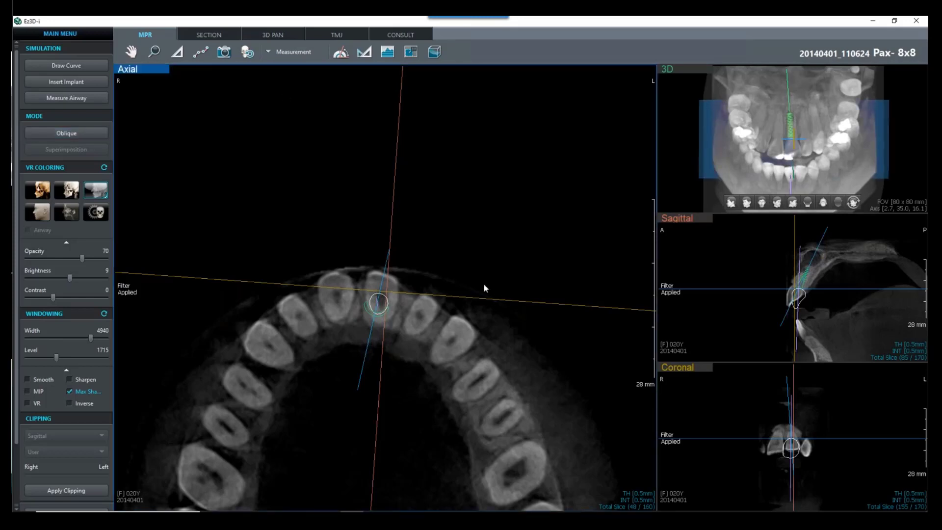
right_click(787, 127)
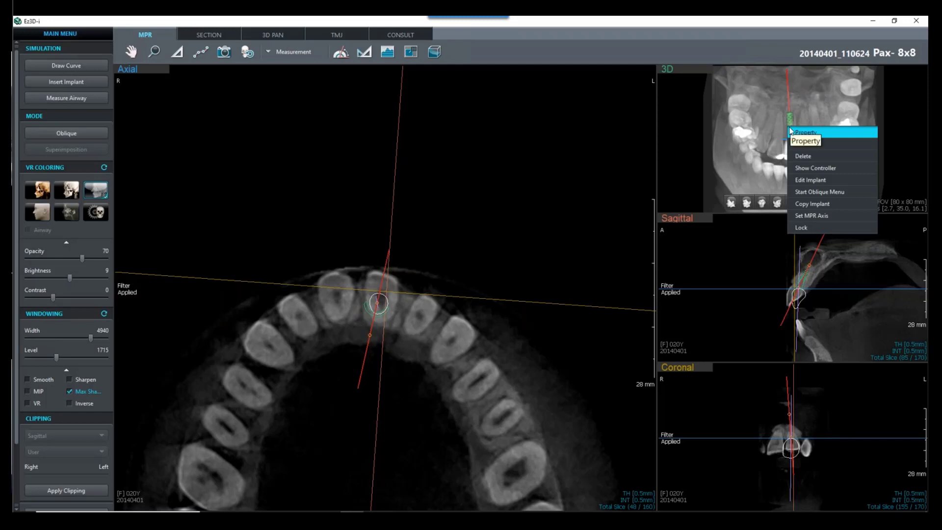
left_click(828, 191)
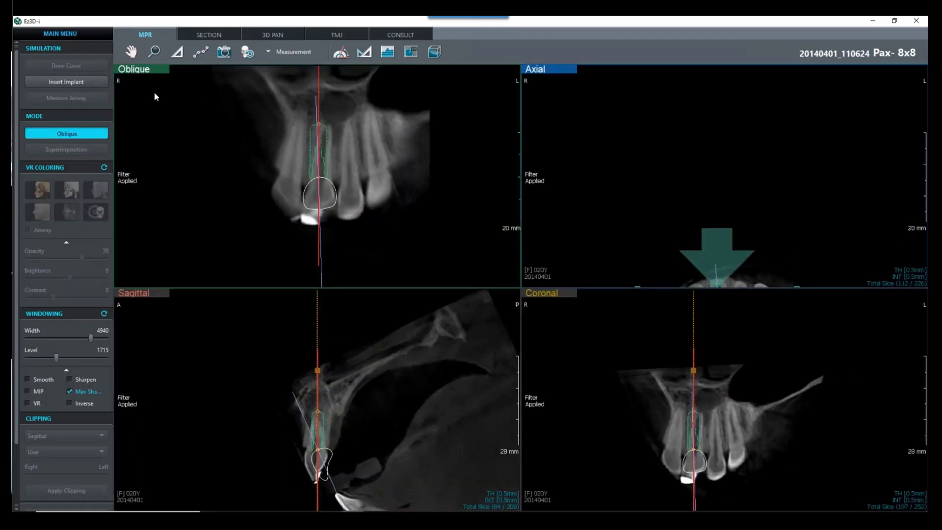
left_click(131, 55)
left_click_drag(666, 227, 656, 99)
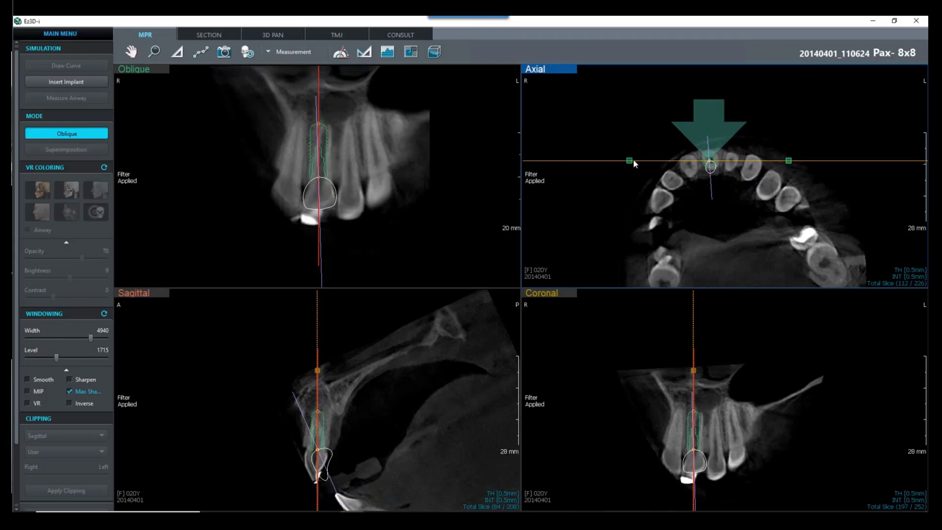
Rotate the oblique plane around the tooth #9 implant and slightly tilt the implant's axis in the oblique view
mouse_move(635, 161)
left_mouse_down()
mouse_move(648, 161)
mouse_move(627, 161)
left_mouse_up()
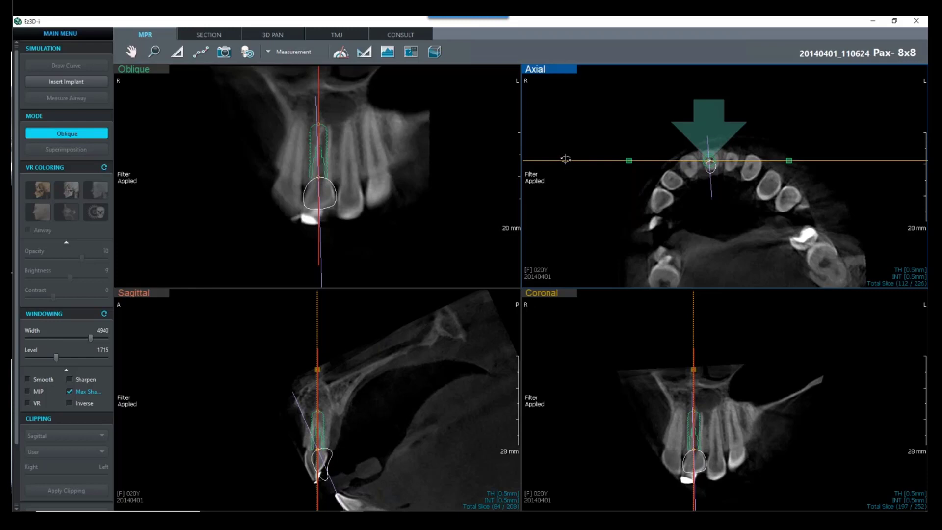
left_click_drag(565, 159, 797, 137)
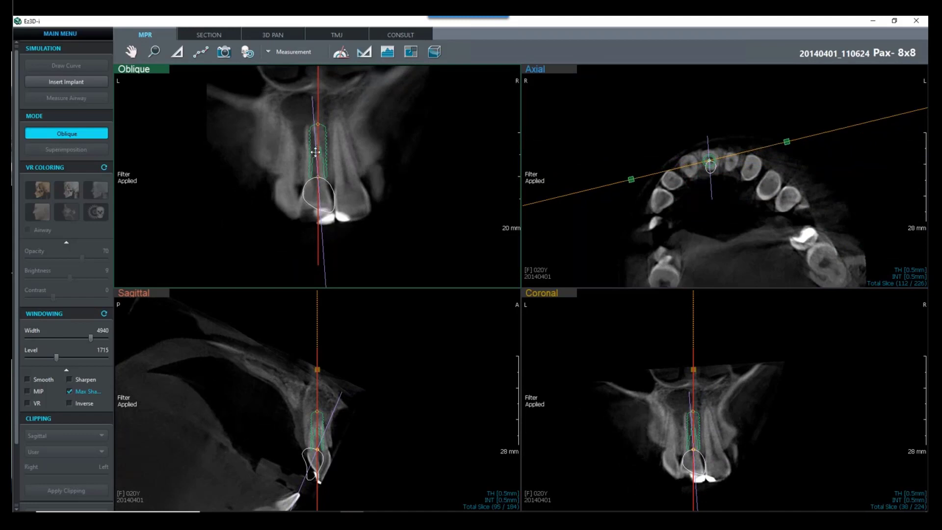
left_click_drag(316, 99, 312, 101)
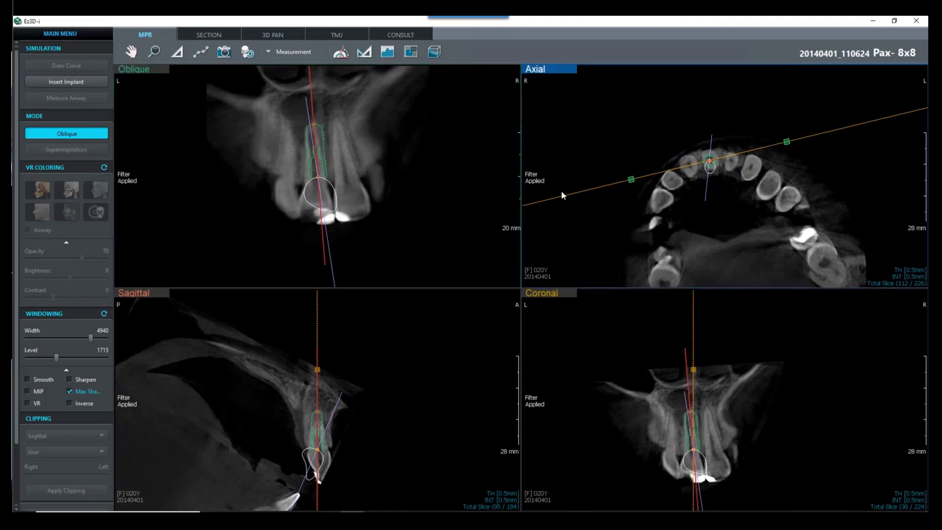
left_click_drag(567, 197, 800, 163)
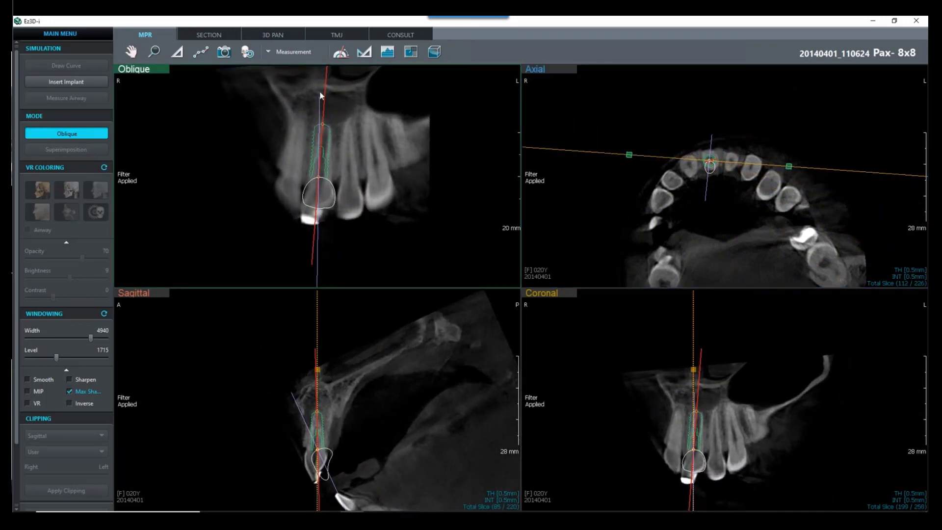
Fine-tune the tilt of the tooth #9 implant's axis in the oblique view
left_click_drag(330, 91, 321, 151)
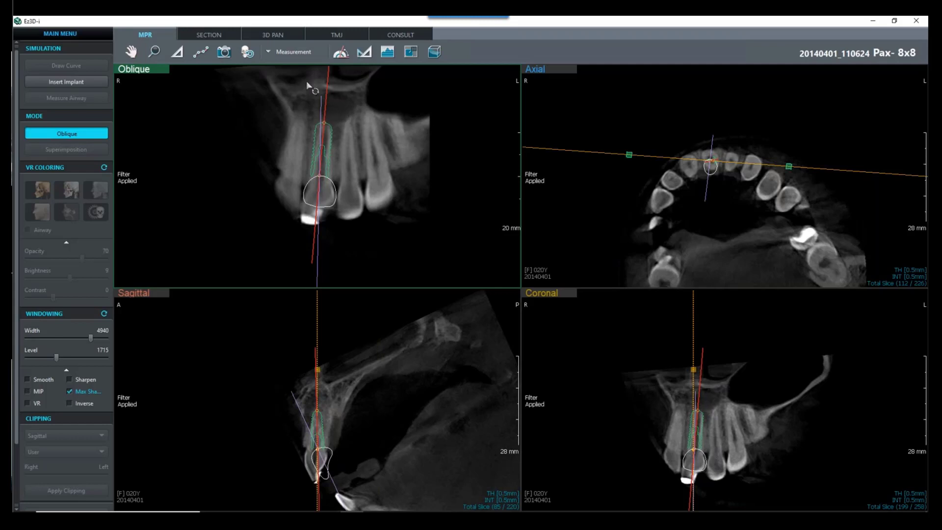
Delete the crown and the implant at tooth #9 from the 3D panorama
left_click(281, 35)
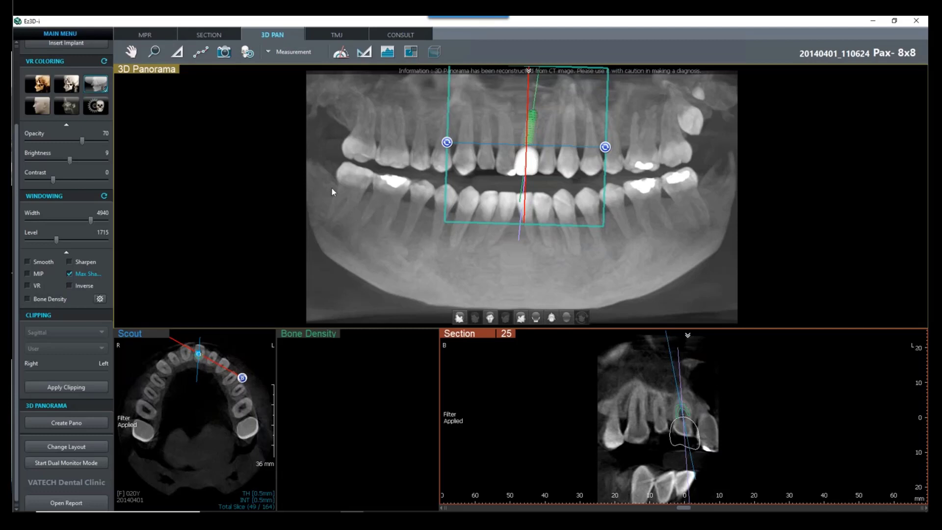
right_click(529, 166)
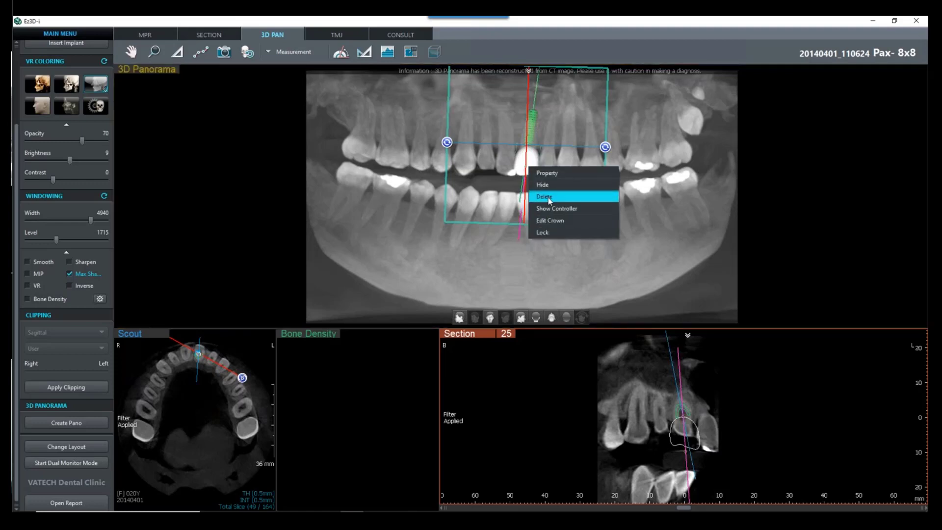
left_click(545, 196)
right_click(534, 130)
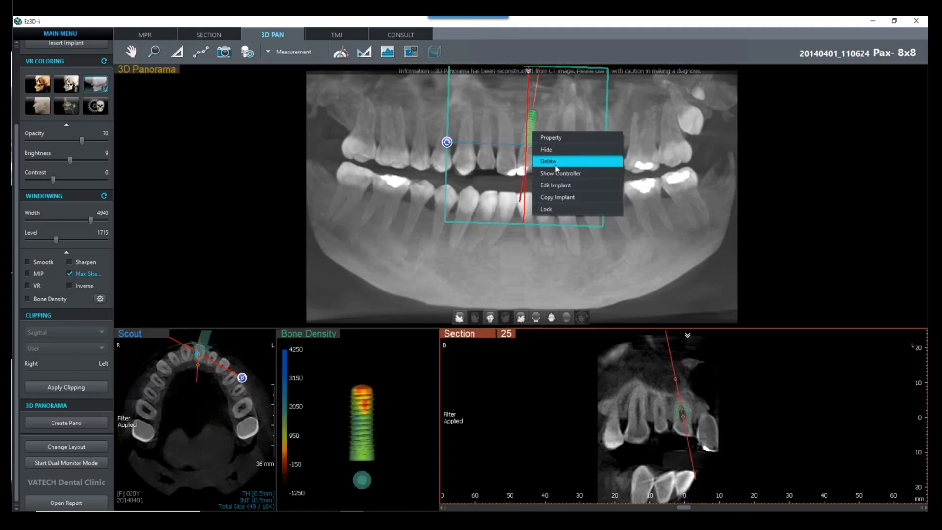
left_click(557, 162)
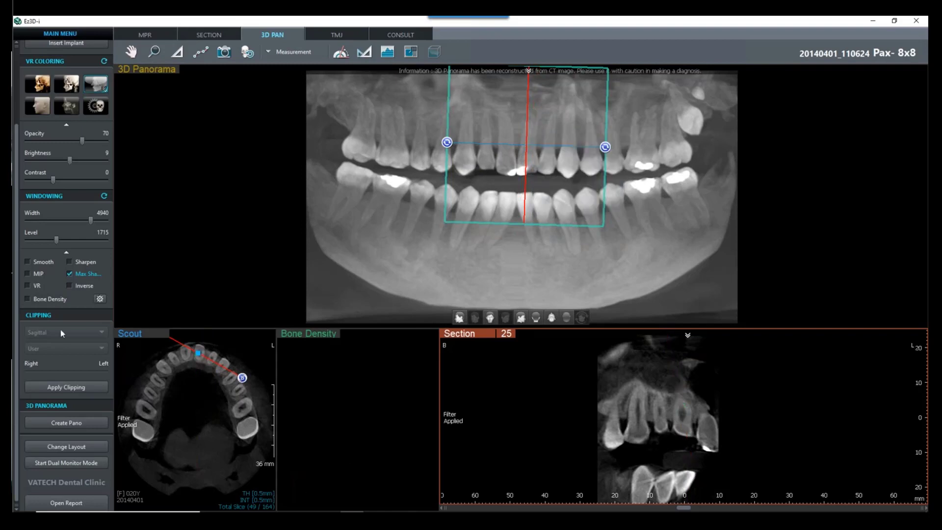
Review the implant insertion options for the 3D panorama and cancel without placing an implant
scroll(79, 372, "up", 3)
left_click(72, 137)
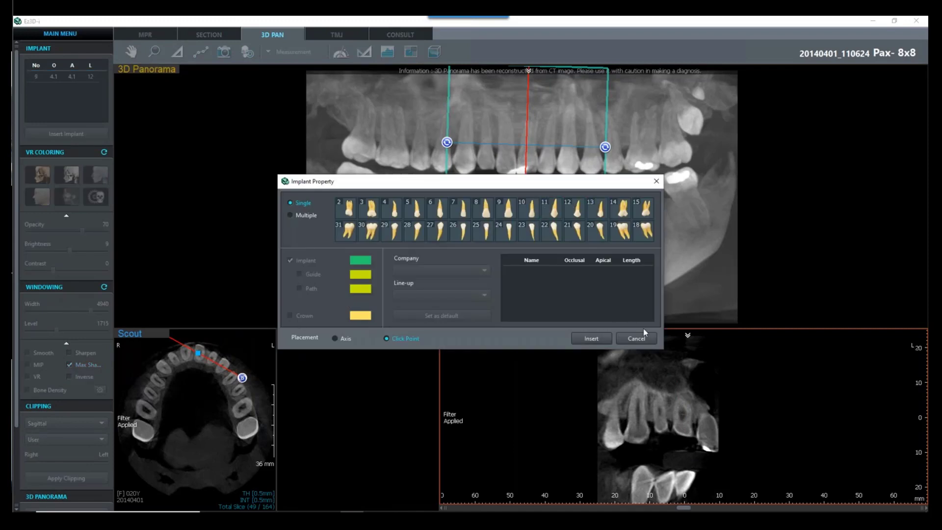
left_click(637, 339)
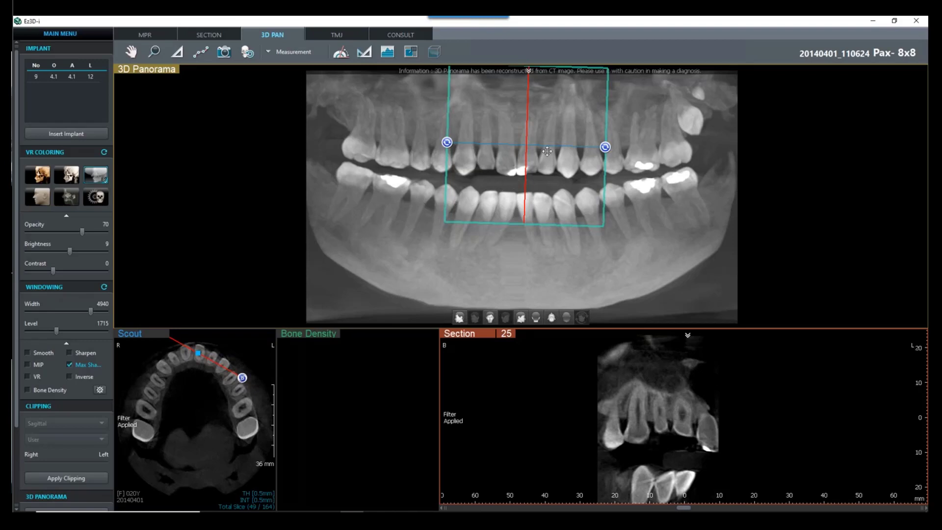
Return to the MPR views, center the slice axes on tooth #9 and tilt them along its root in the sagittal view
left_click(144, 35)
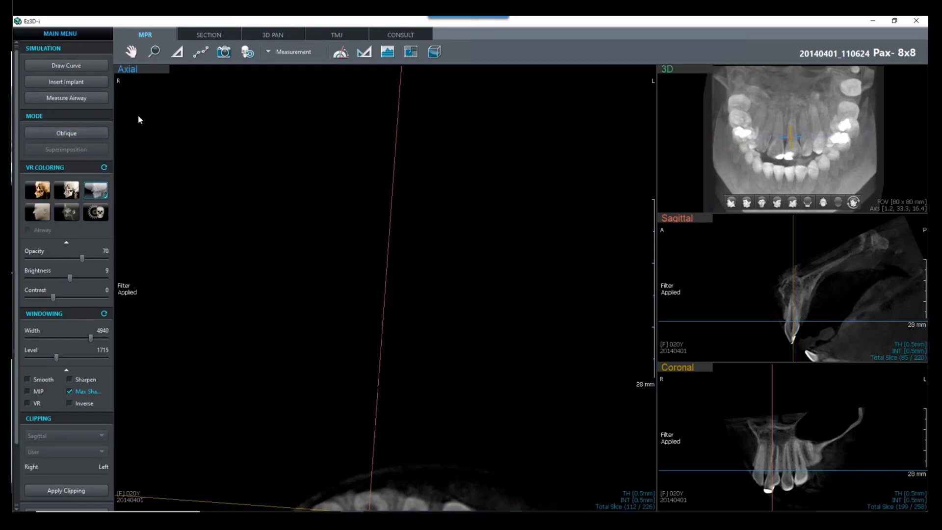
left_click(83, 132)
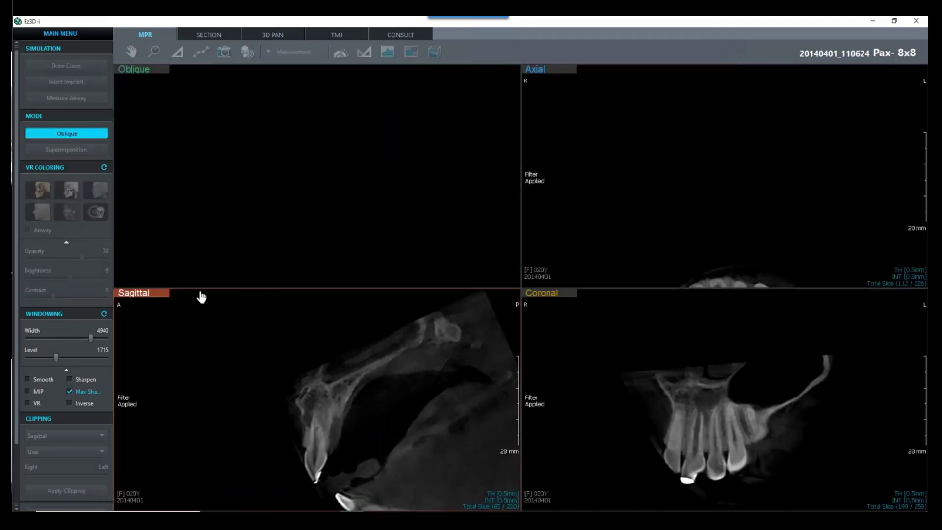
left_click(91, 133)
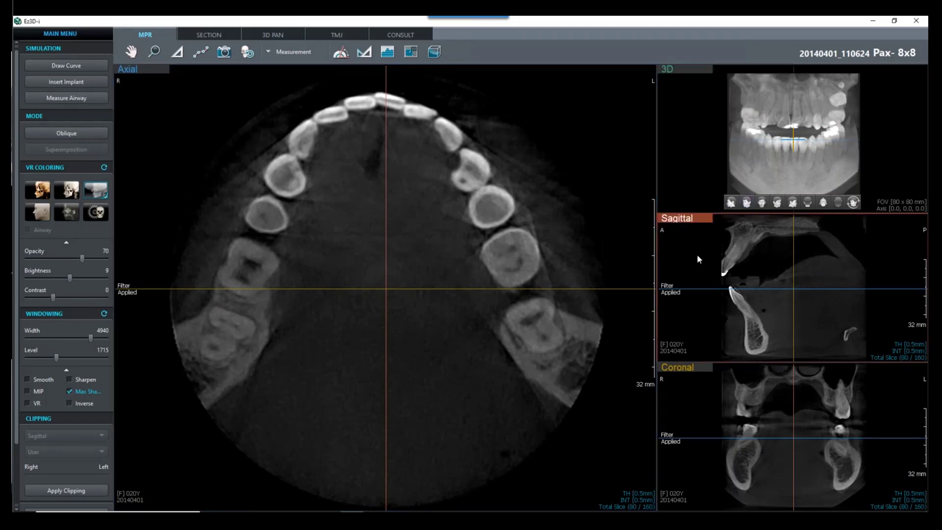
double_click(797, 114)
left_click_drag(388, 289, 382, 264)
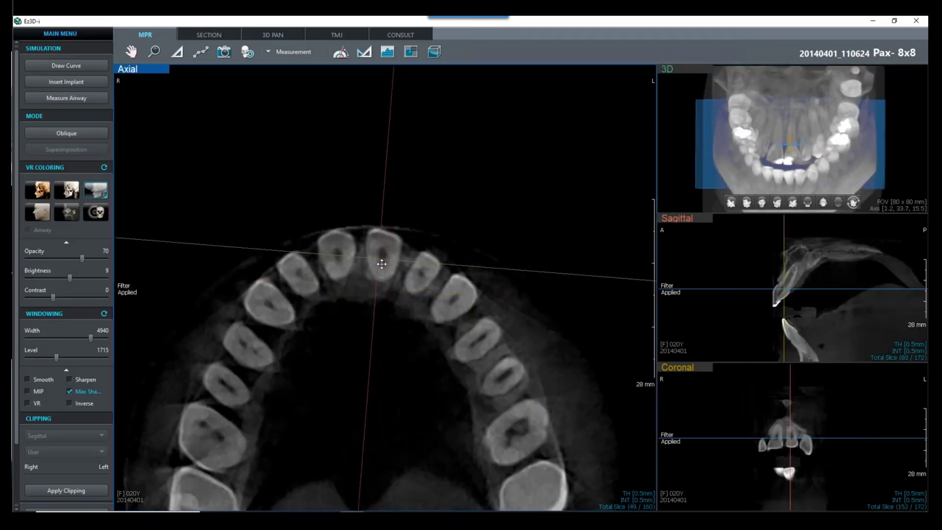
left_click_drag(783, 230, 805, 232)
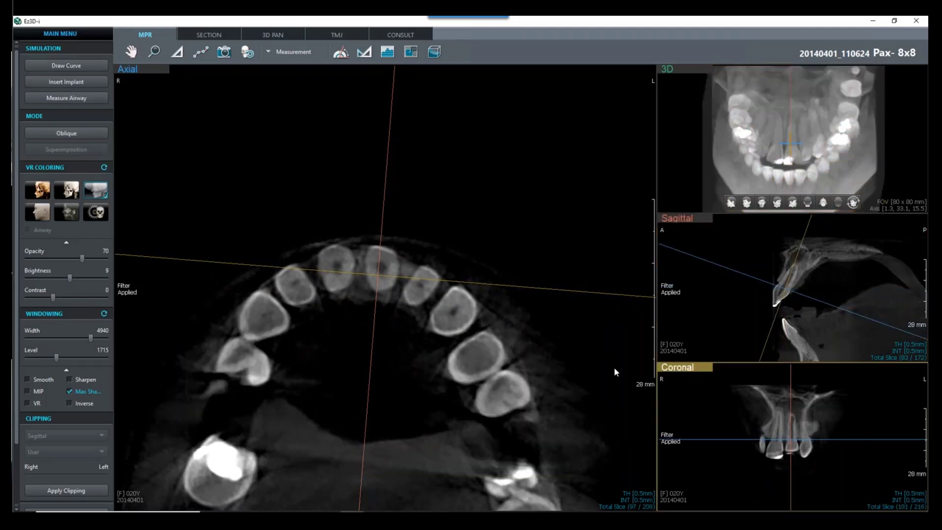
Start oblique mode and set an oblique plane running front to back through tooth #9 in the axial view
left_click(89, 133)
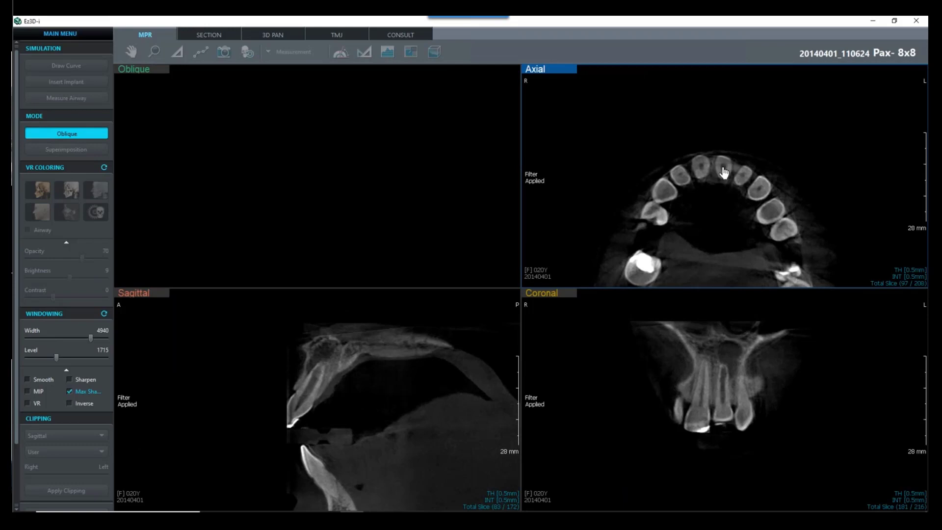
left_click(723, 169)
left_click_drag(552, 169, 717, 249)
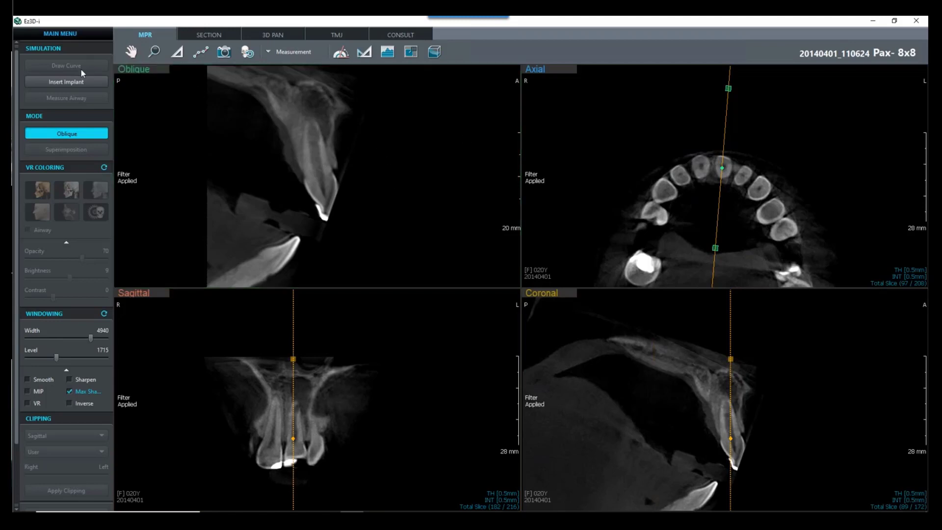
Close the current scan and open the 01/29/2019 CT scan of the G2 16x9 case from the EzDent-i patient list
left_click(915, 23)
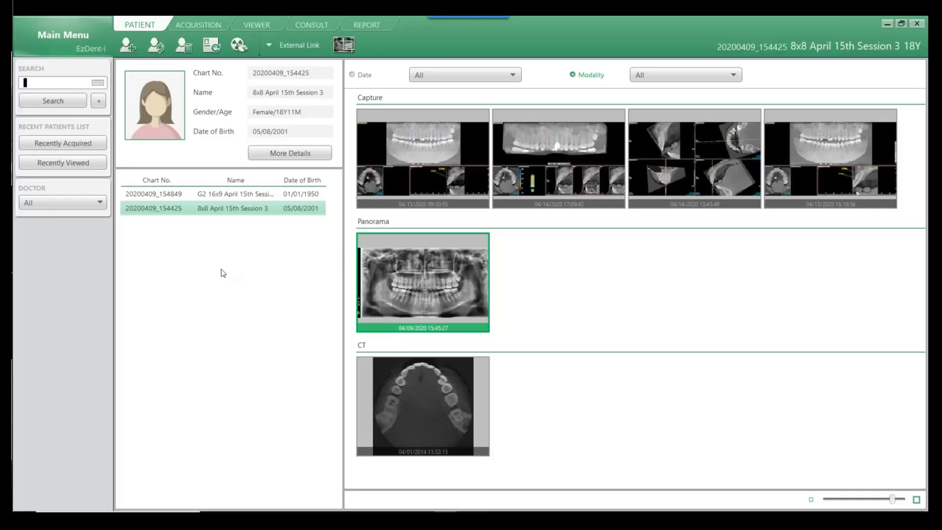
left_click(216, 195)
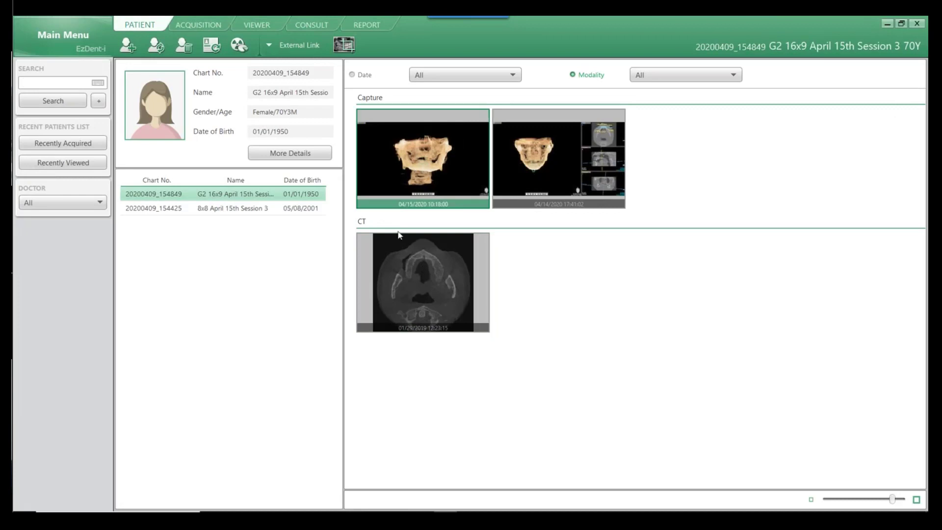
double_click(427, 265)
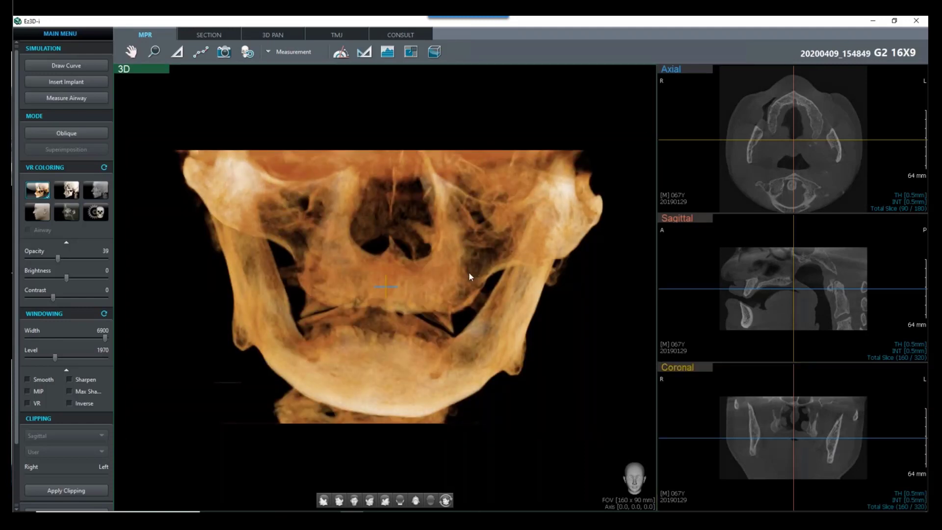
Rotate the 3D skull rendering from the front to a lateral profile
left_click_drag(476, 272, 491, 269)
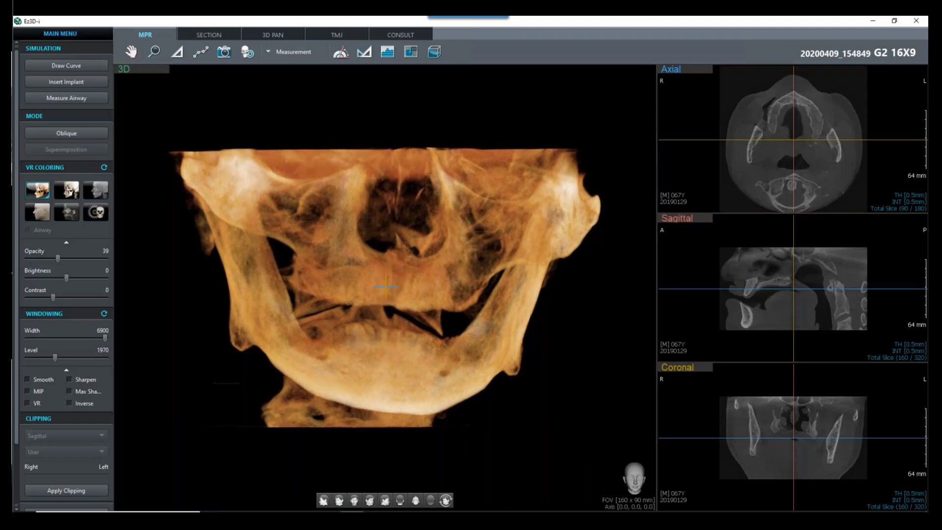
left_click_drag(492, 305, 260, 405)
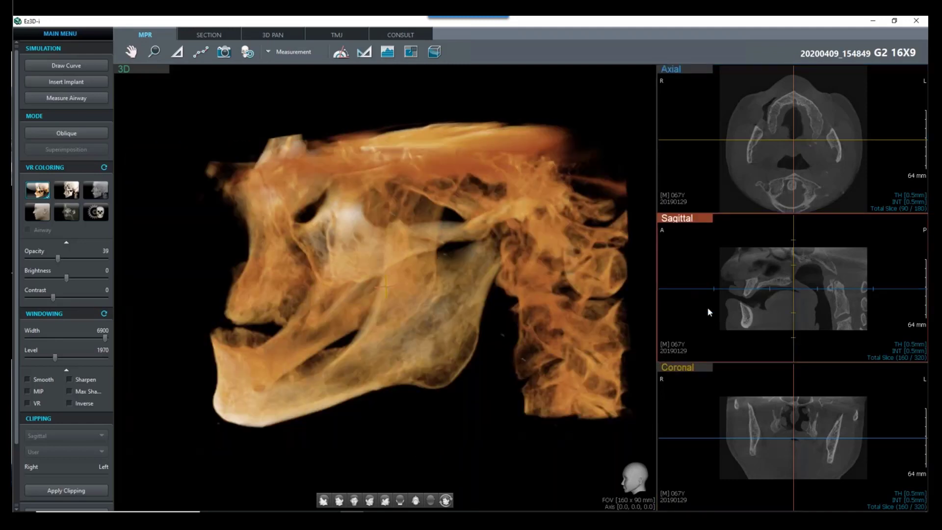
Switch the main view to coronal, to sagittal, and back to coronal
right_click(705, 404)
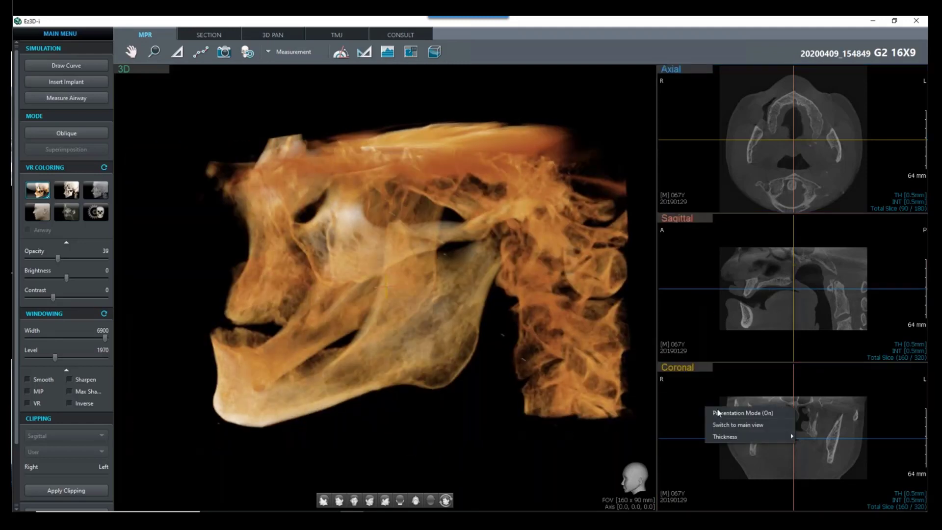
left_click(726, 423)
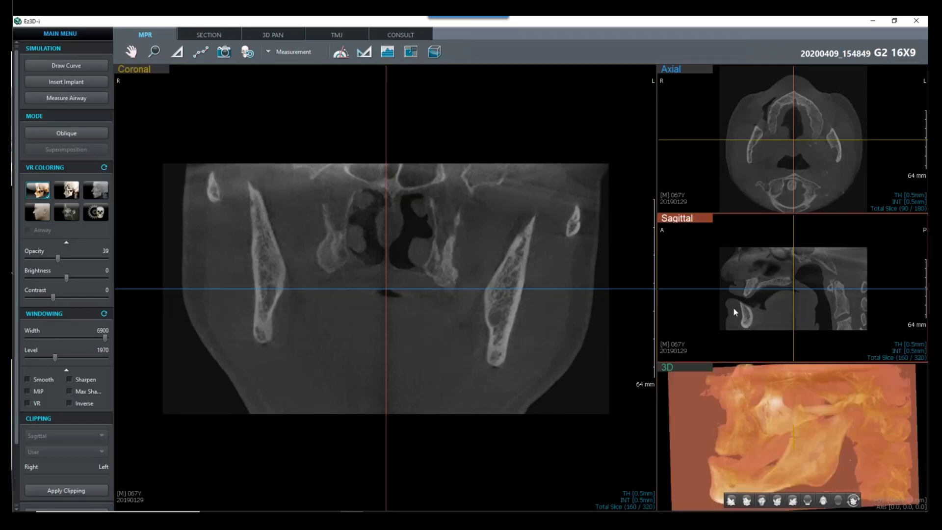
right_click(720, 266)
left_click(727, 284)
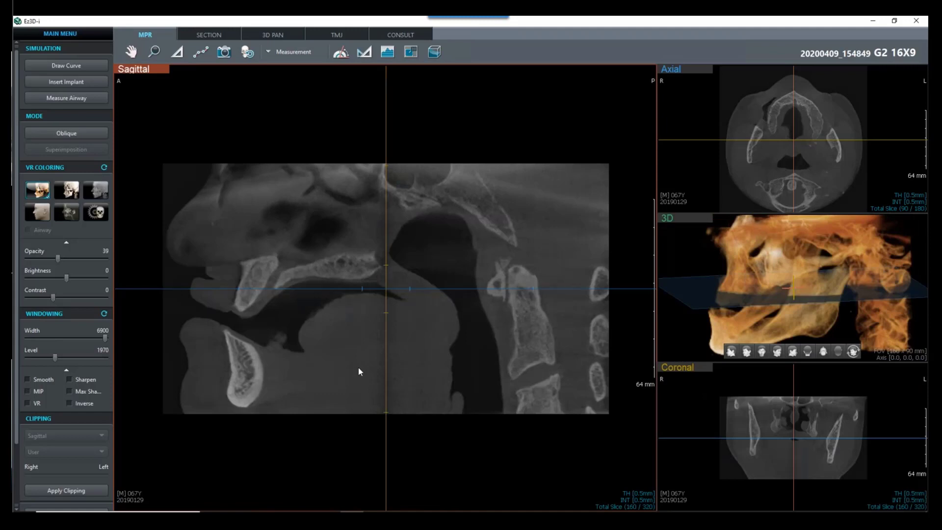
right_click(695, 419)
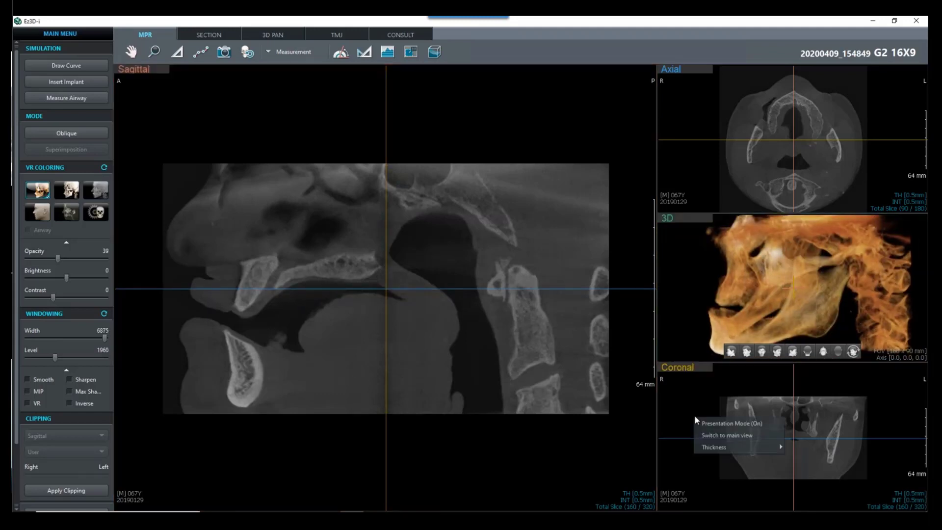
left_click(707, 435)
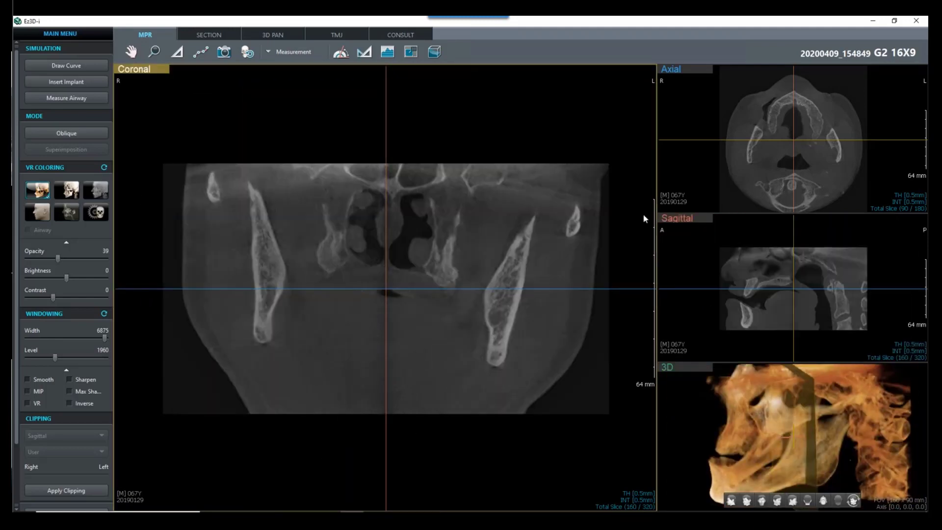
Move the coronal plane forward in the sagittal view and step through the slices to the posterior jaw region
left_click(795, 224)
left_click_drag(793, 271, 766, 273)
scroll(499, 399, "down", 3)
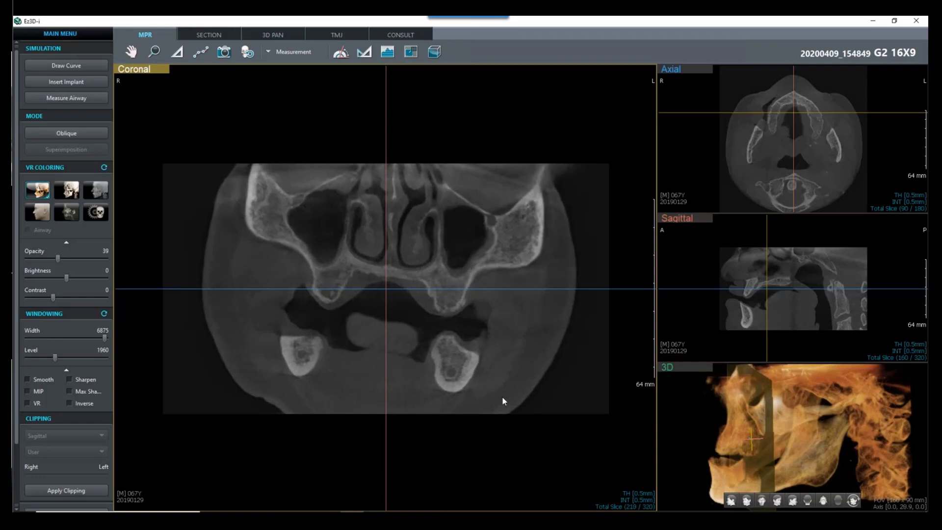
scroll(500, 392, "down", 15)
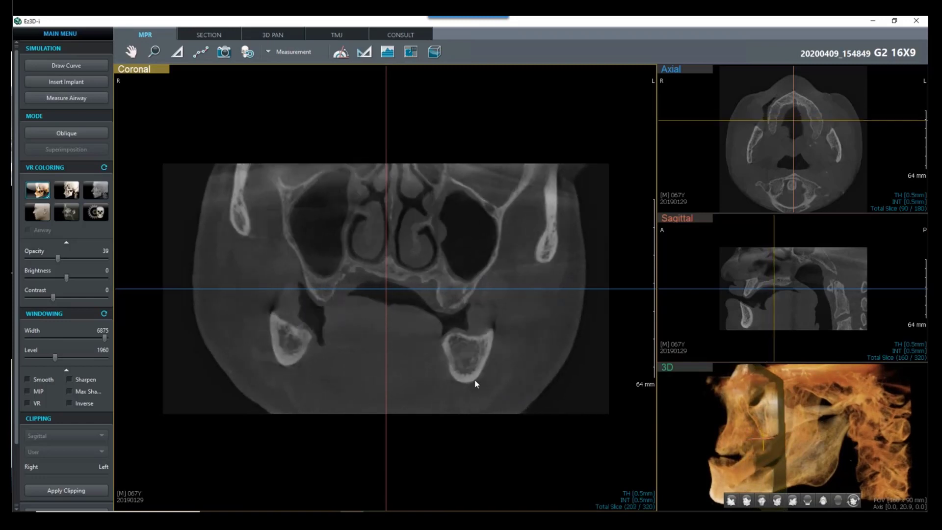
Lower the axial plane to the mandibular ridge in the coronal view and tilt it to match both sides of the jaw
left_click_drag(389, 308, 384, 338)
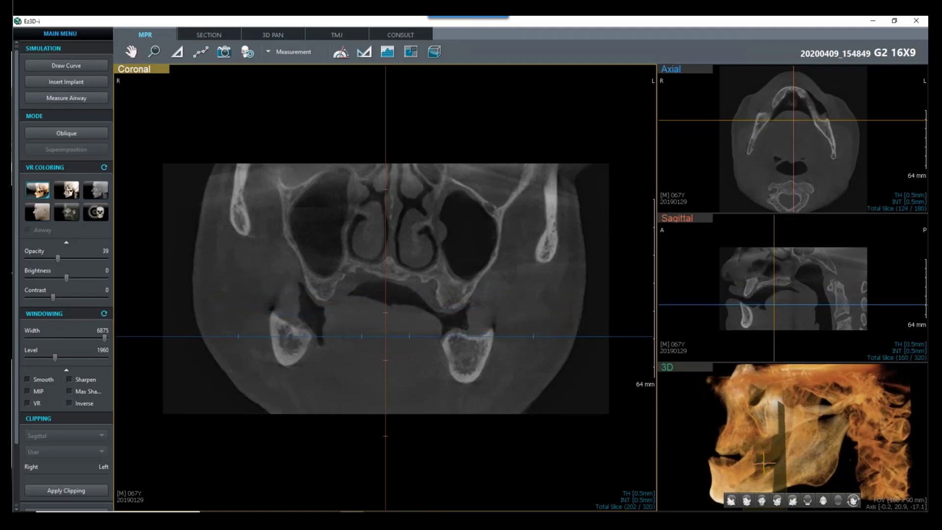
left_click_drag(620, 337, 620, 348)
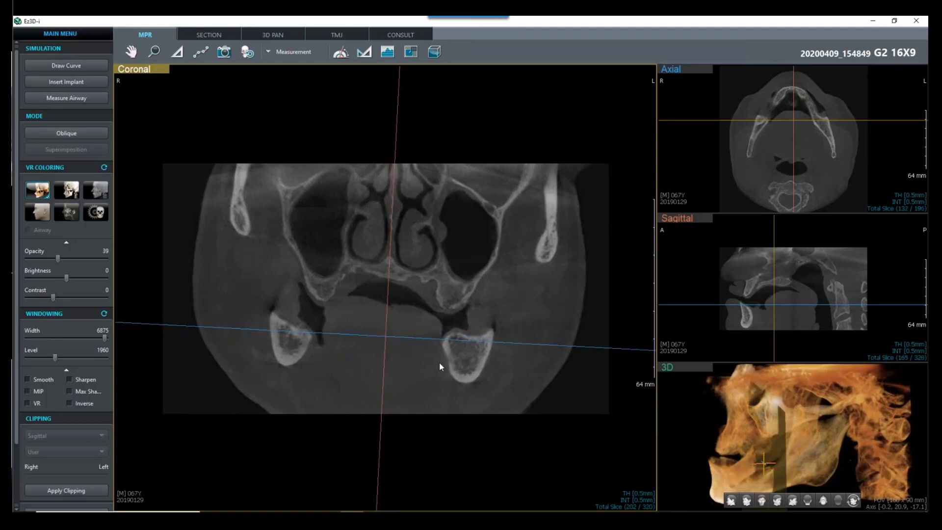
left_click_drag(383, 339, 386, 342)
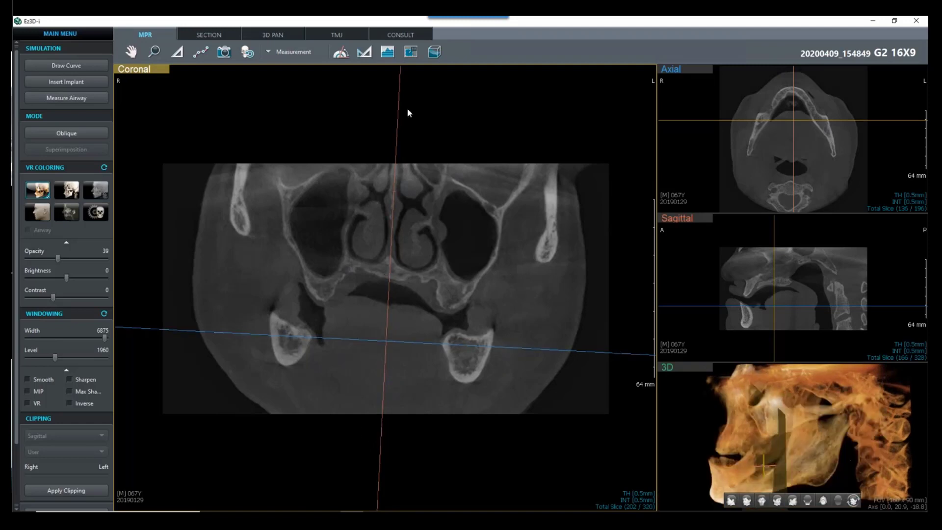
Make the axial slice the main view and raise the axial plane to the top of the scan
right_click(710, 184)
left_click(749, 212)
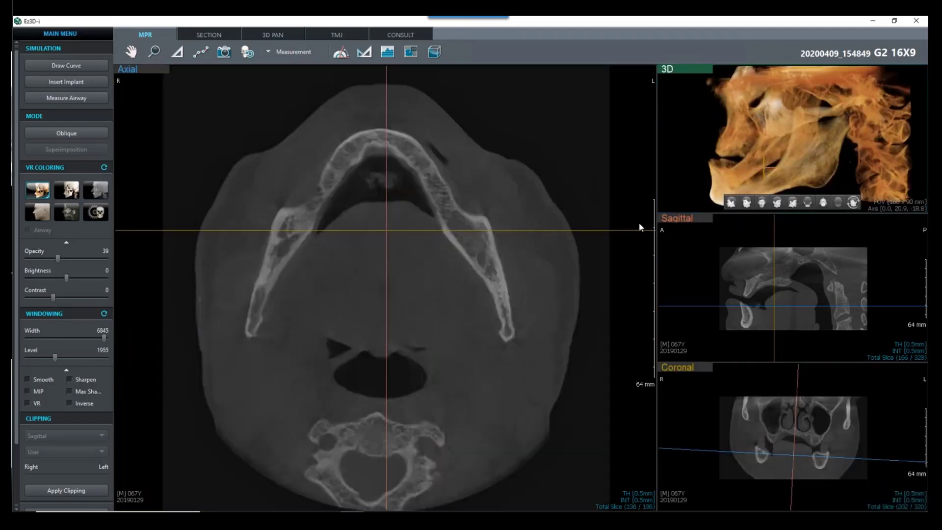
left_click_drag(761, 308, 683, 288)
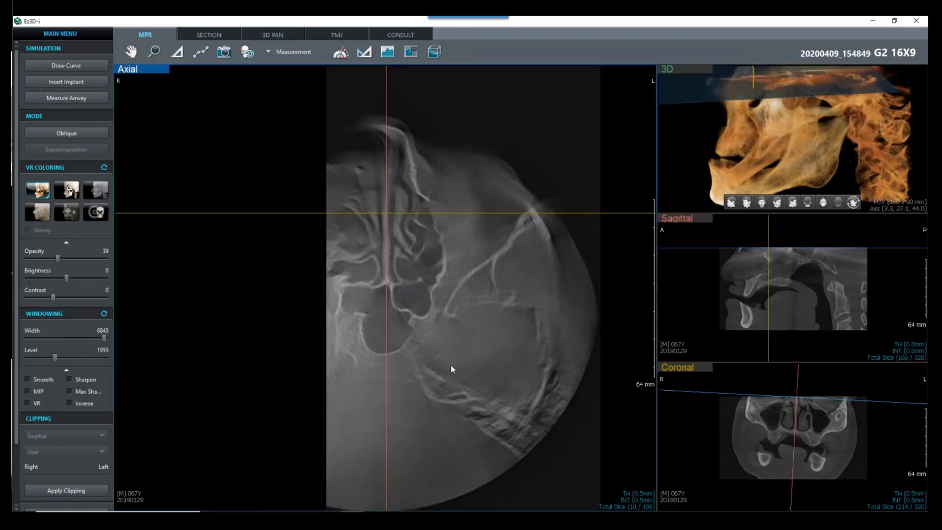
Hide the reference lines on the axial slice and examine the anatomy from the top of the scan down to the jaw joints and mastoid region
key("space")
scroll(479, 352, "down", 3)
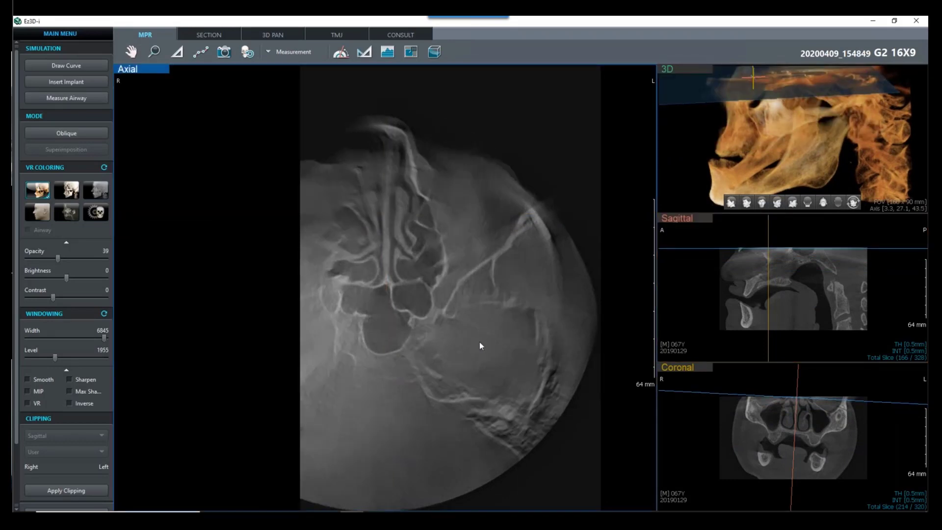
scroll(455, 399, "down", 2)
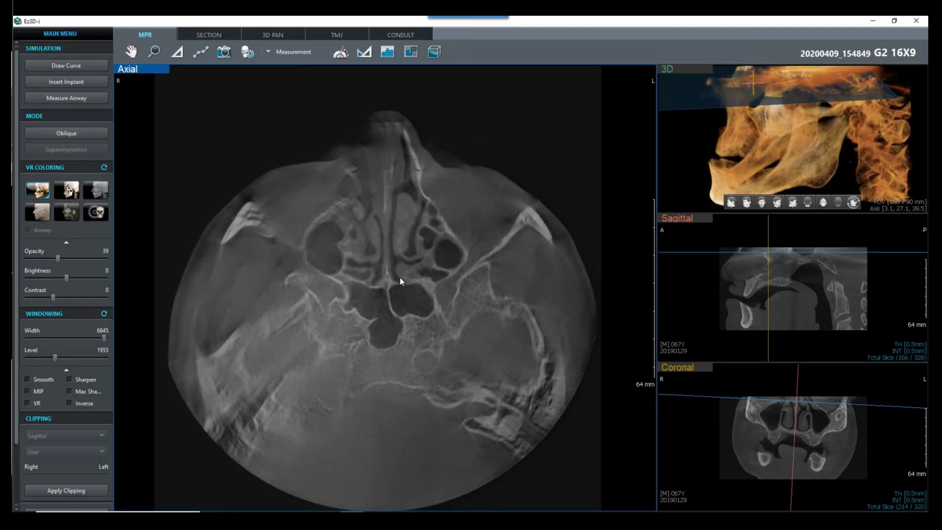
scroll(378, 268, "down", 1)
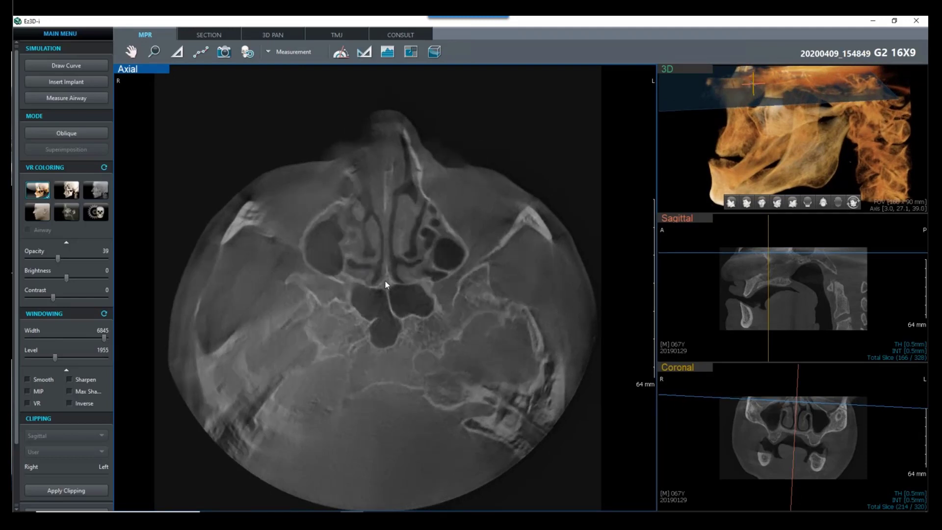
scroll(385, 279, "down", 4)
scroll(390, 370, "down", 1)
scroll(365, 362, "down", 3)
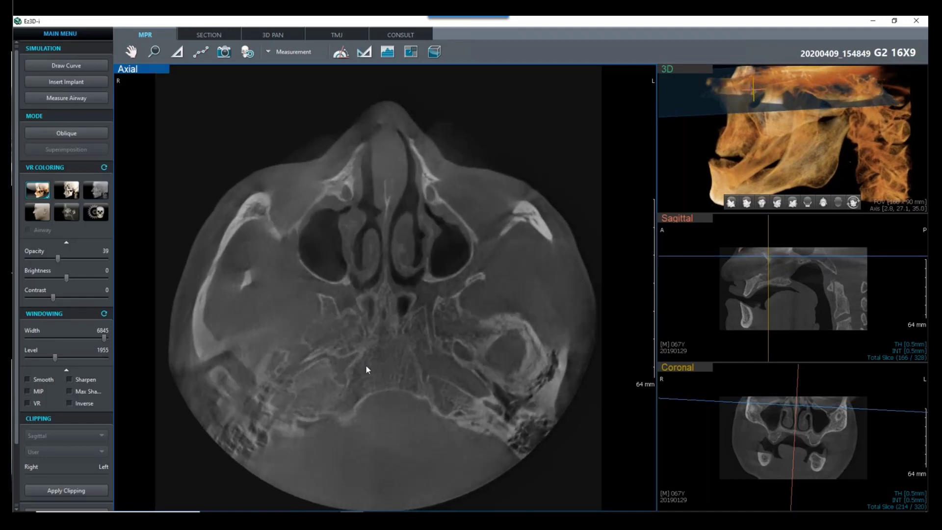
scroll(373, 367, "down", 3)
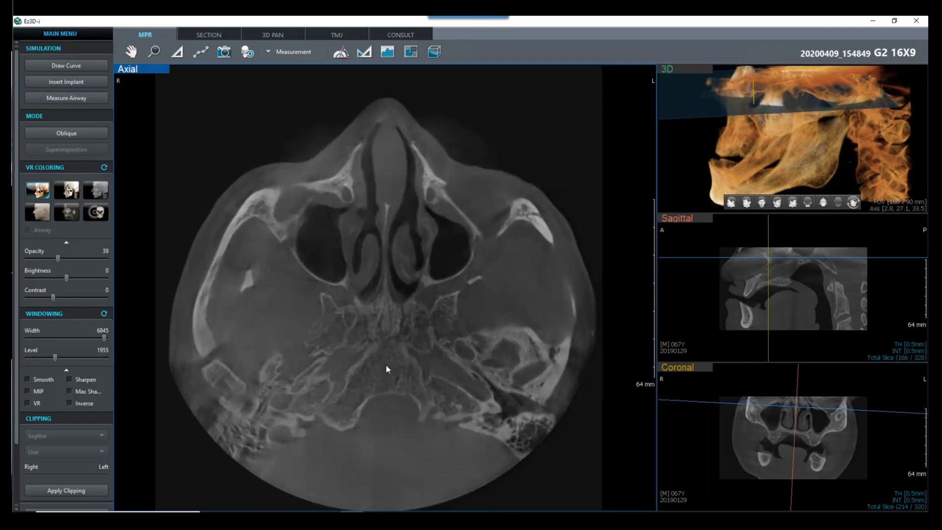
scroll(389, 362, "down", 1)
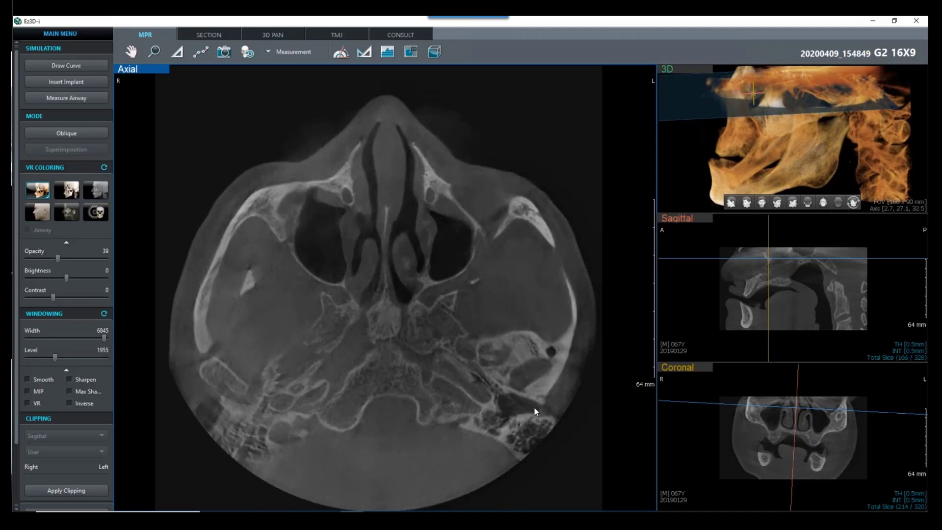
scroll(538, 418, "down", 7)
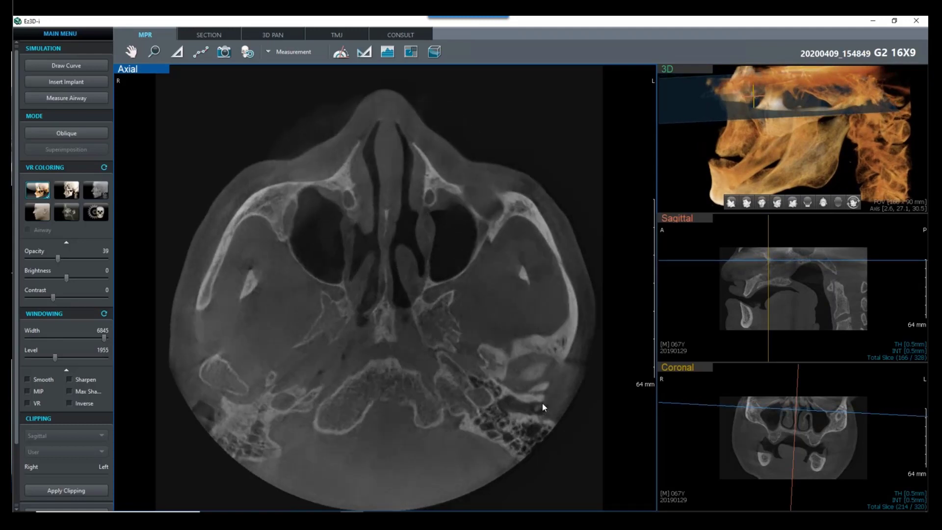
scroll(544, 396, "down", 3)
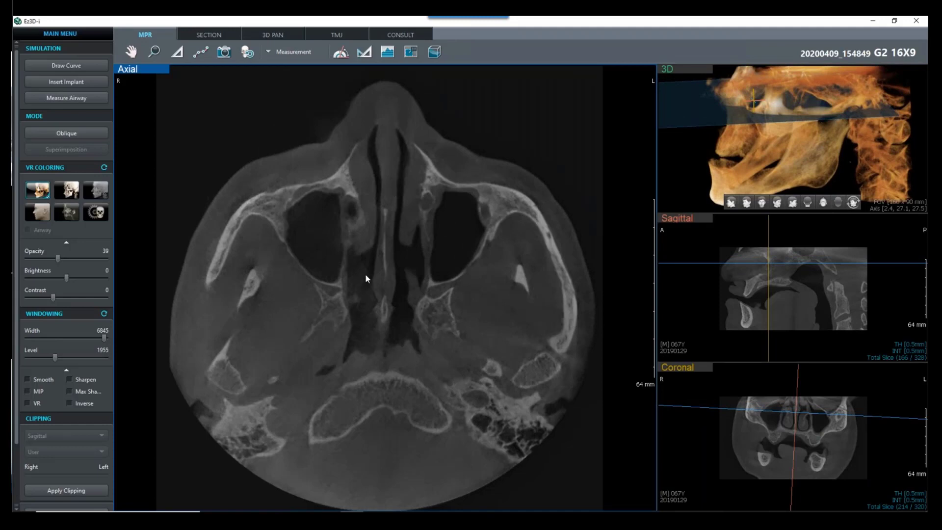
Examine the axial slices from the maxillary sinuses and nasal cavity down to the hard palate
scroll(365, 274, "down", 4)
scroll(398, 278, "down", 9)
scroll(372, 328, "down", 9)
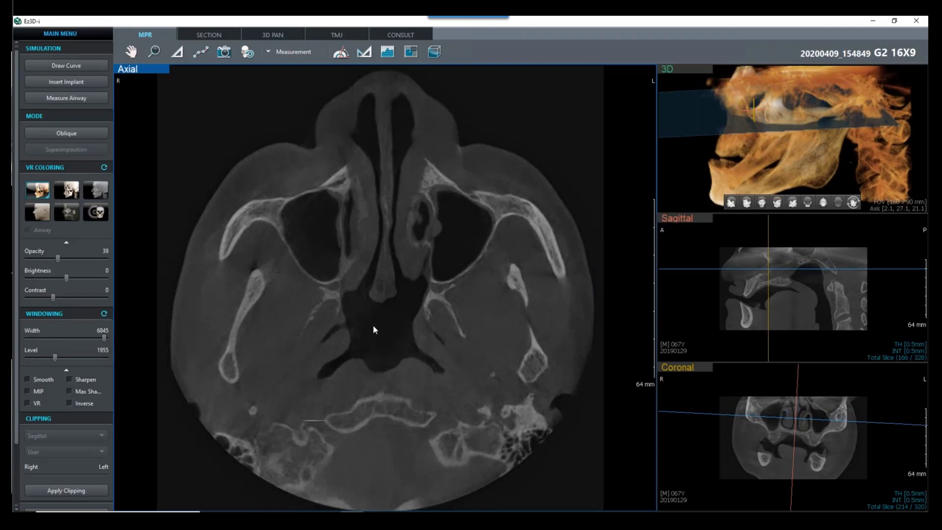
scroll(385, 325, "down", 10)
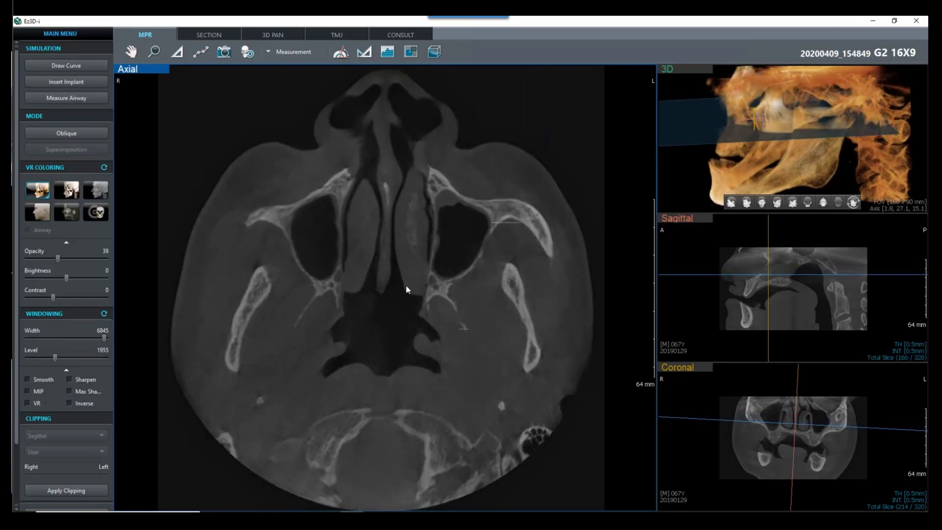
scroll(380, 314, "down", 10)
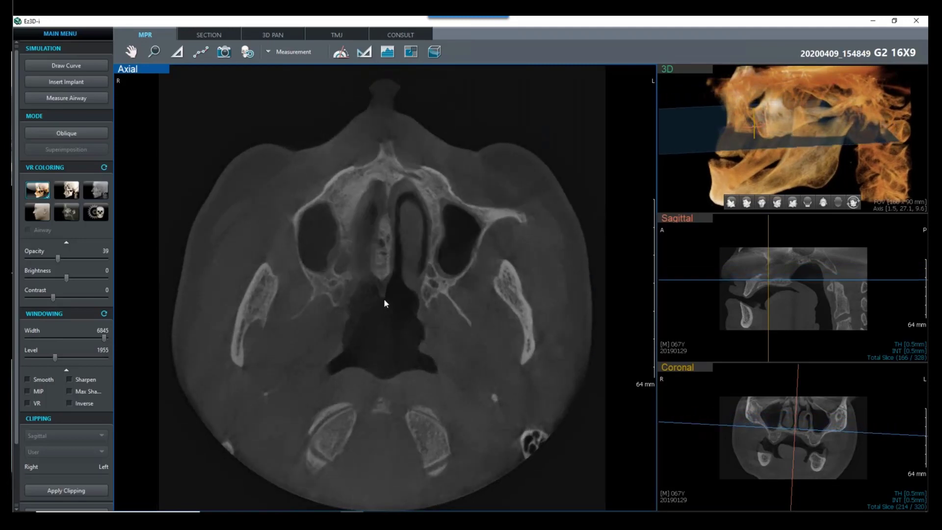
scroll(395, 214, "down", 7)
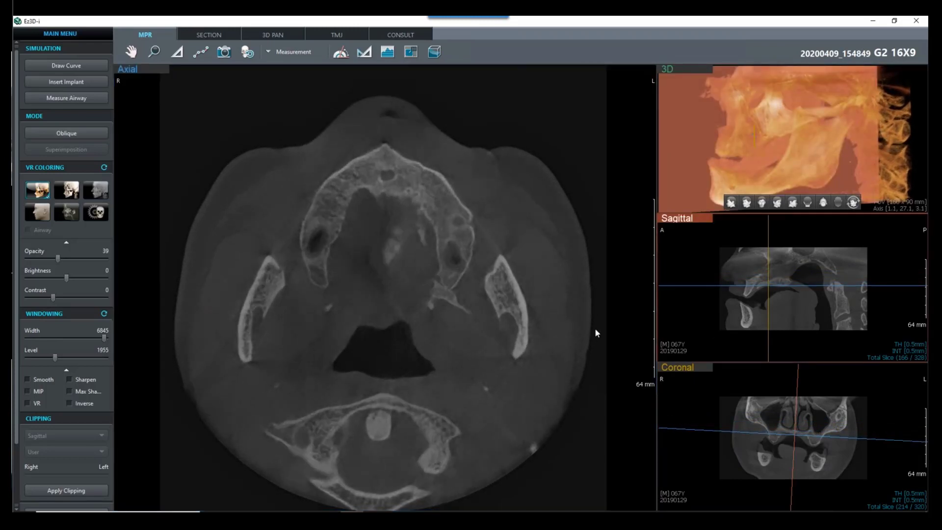
Continue through the axial slices from the maxillary ridge down to the crest of the mandible
scroll(431, 332, "down", 9)
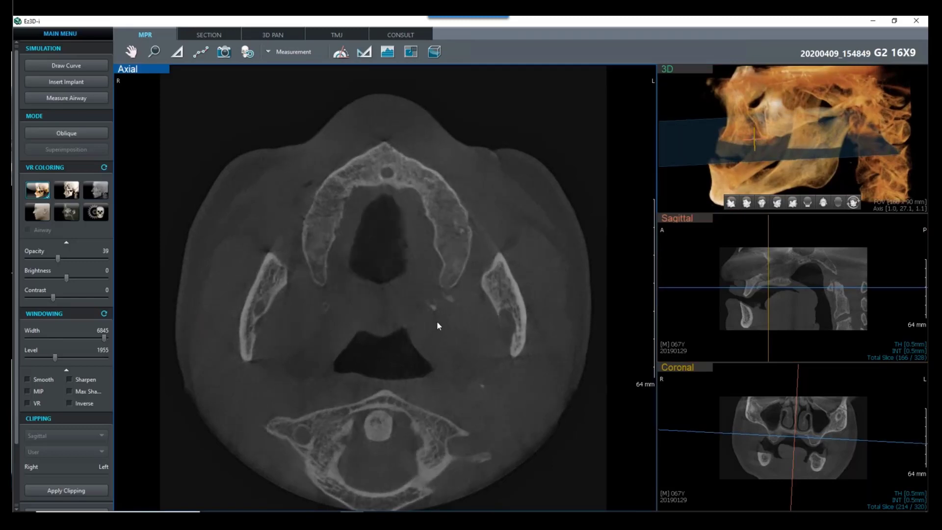
scroll(425, 320, "down", 2)
scroll(270, 311, "down", 3)
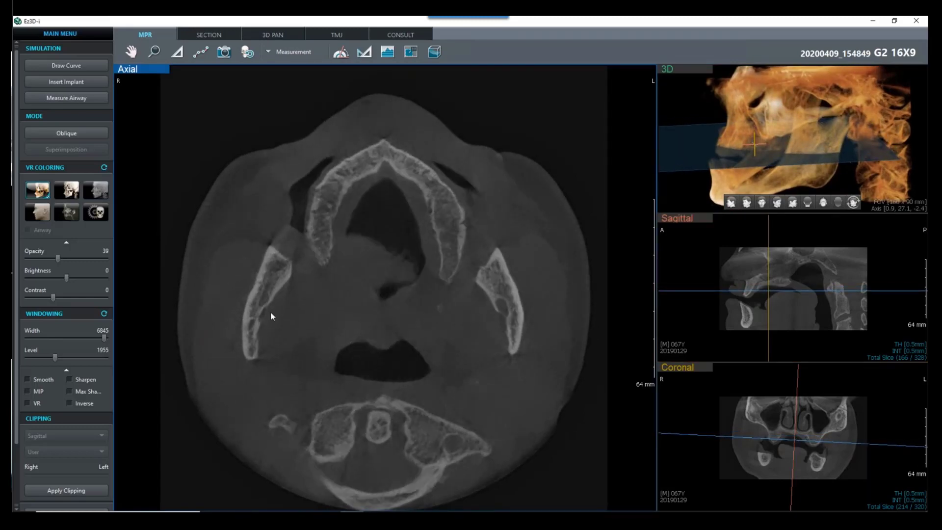
scroll(316, 329, "down", 6)
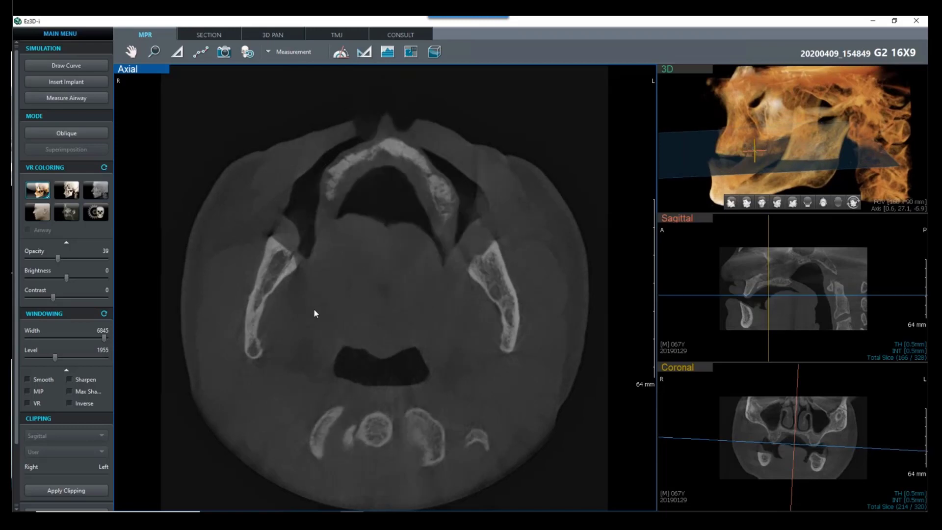
scroll(317, 314, "down", 5)
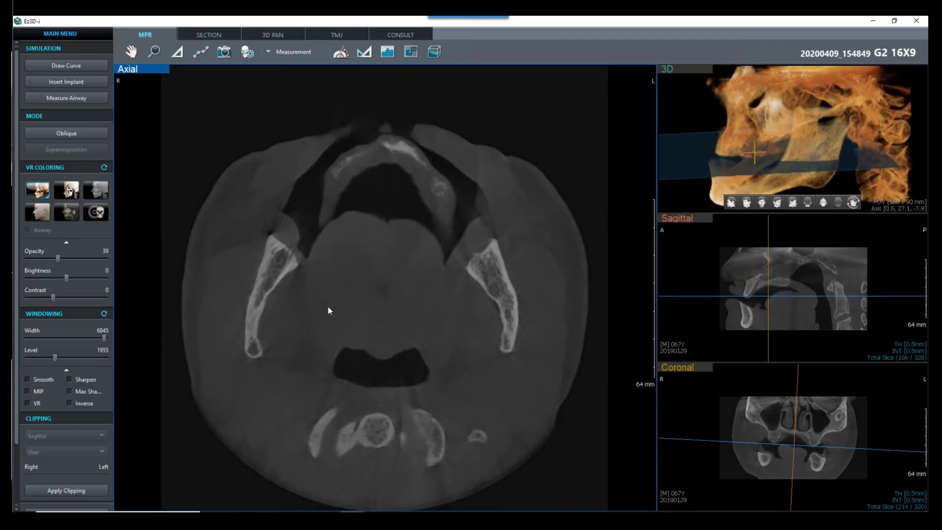
scroll(353, 311, "down", 14)
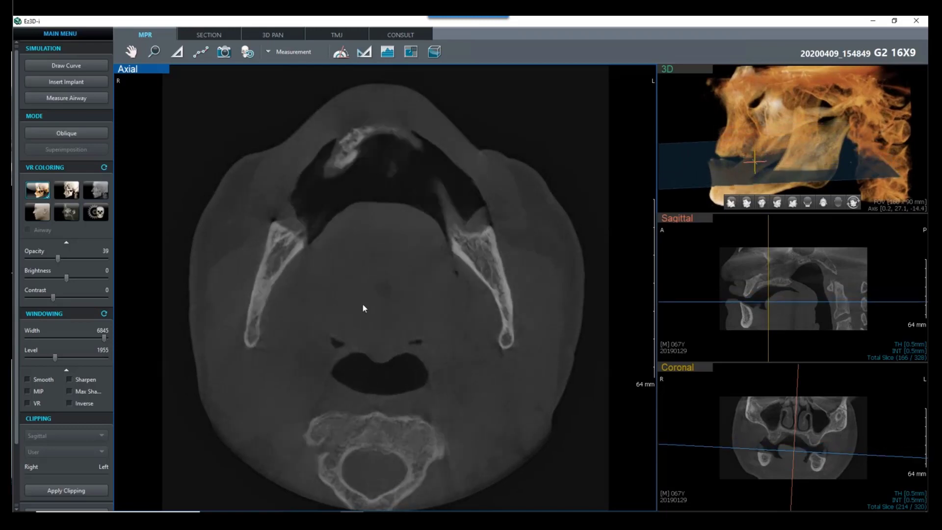
scroll(375, 271, "down", 1)
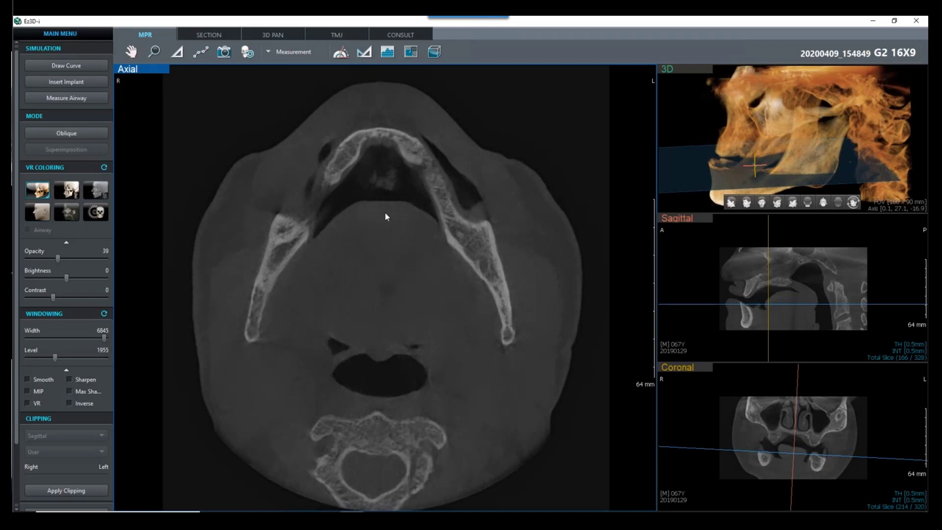
Lower the axial plane to the mandibular body and tilt it in the coronal view to match both sides of the jaw
scroll(383, 212, "down", 5)
scroll(375, 213, "down", 5)
scroll(381, 216, "down", 7)
scroll(384, 215, "down", 2)
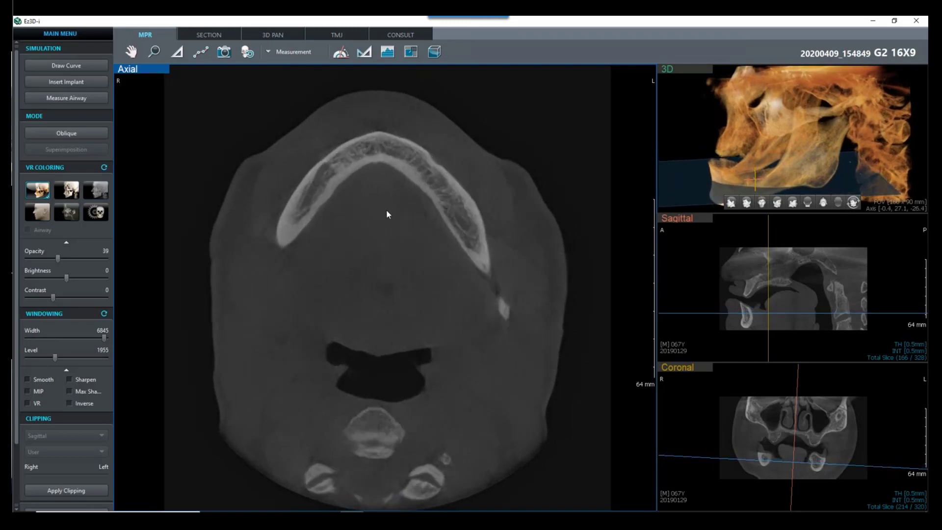
scroll(388, 214, "up", 1)
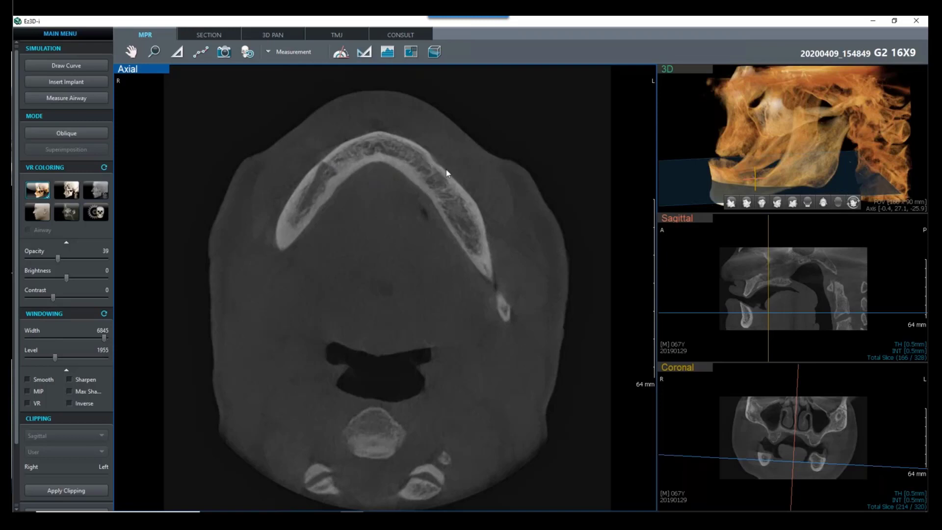
left_click_drag(687, 454, 687, 448)
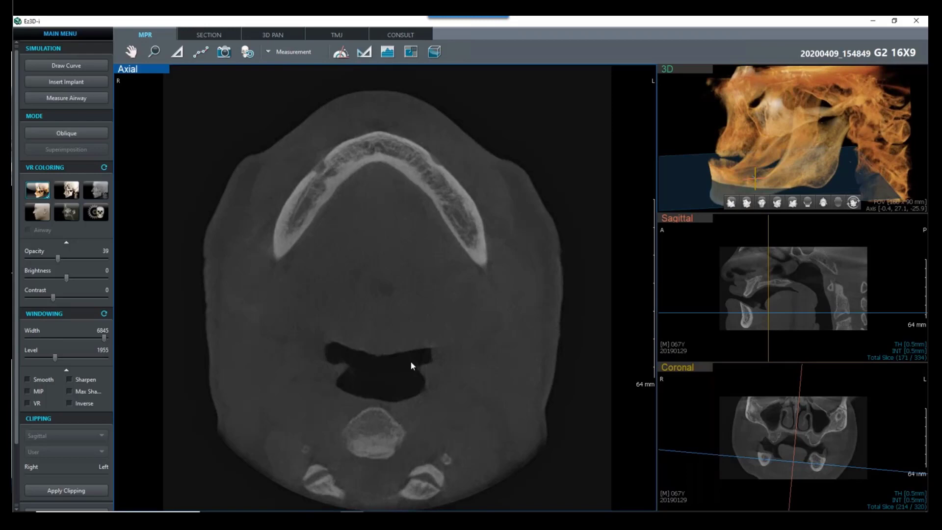
scroll(373, 374, "down", 1)
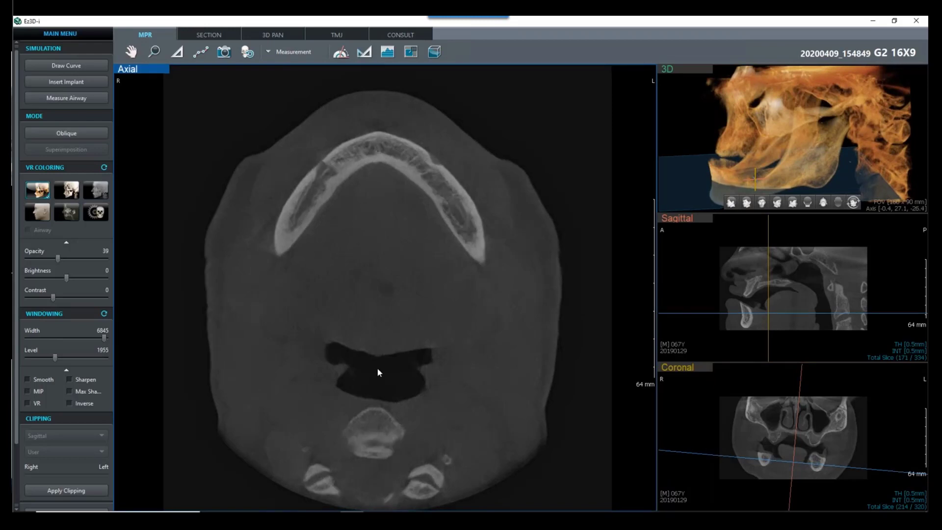
scroll(376, 372, "up", 1)
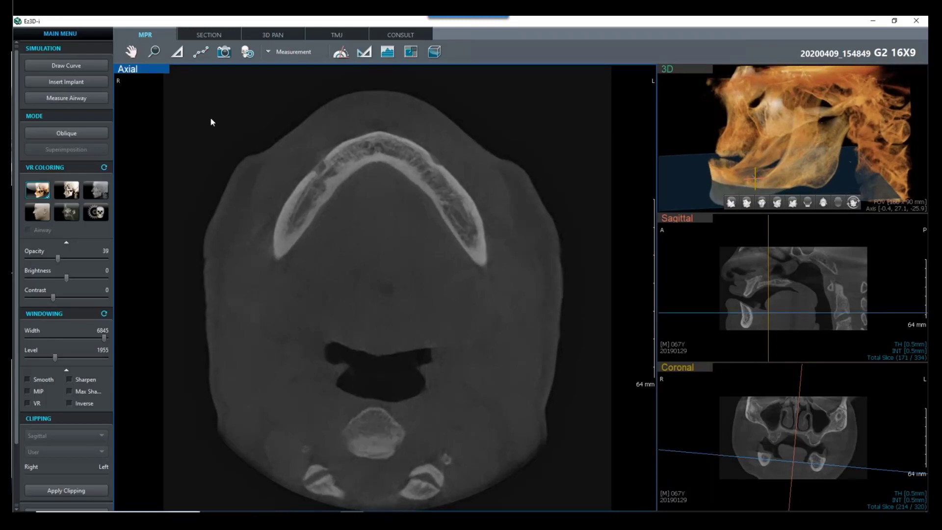
Draw an arch curve about 145 mm long along the mandible on the axial slice, from the patient's right end to the left
left_click(77, 67)
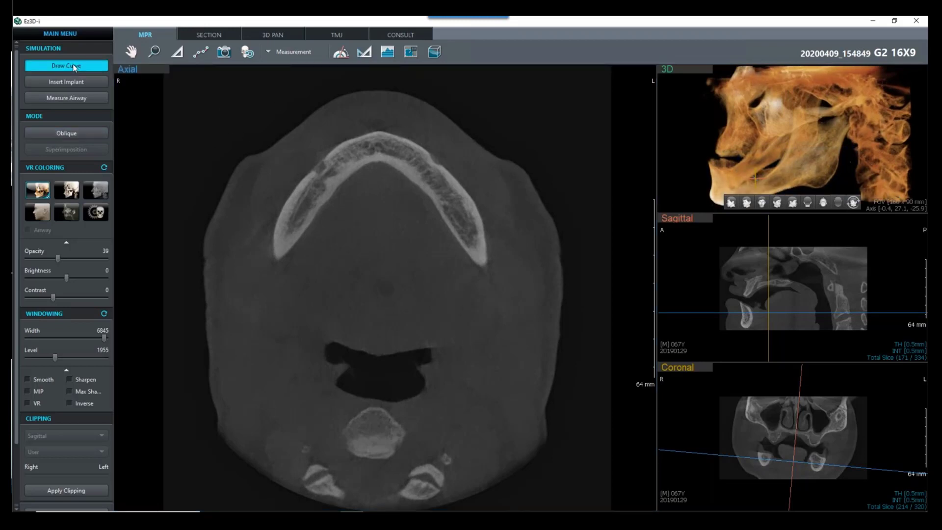
left_click(265, 286)
left_click(278, 232)
left_click(316, 169)
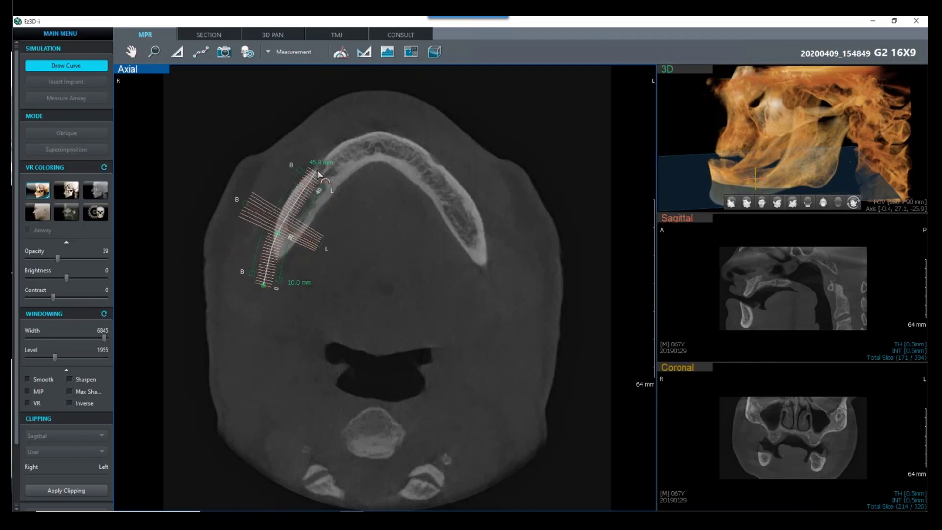
left_click(350, 142)
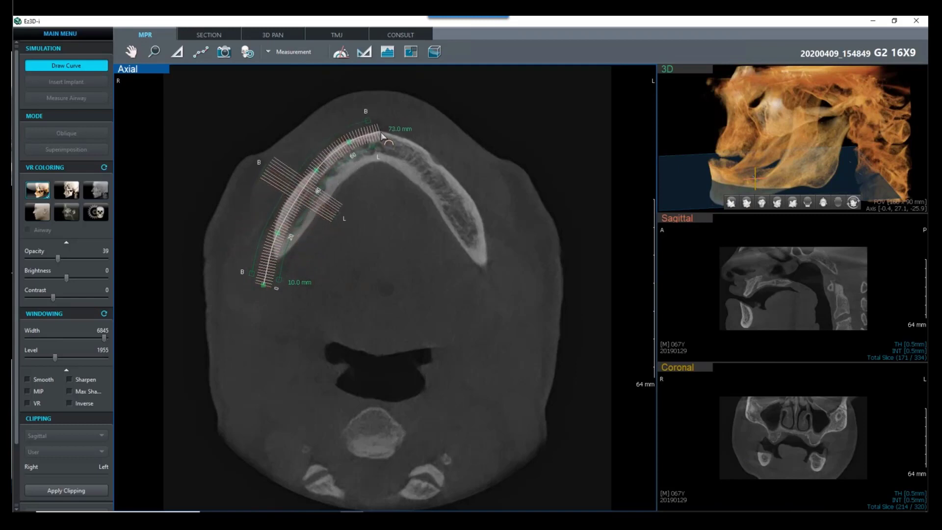
left_click(381, 132)
left_click(413, 141)
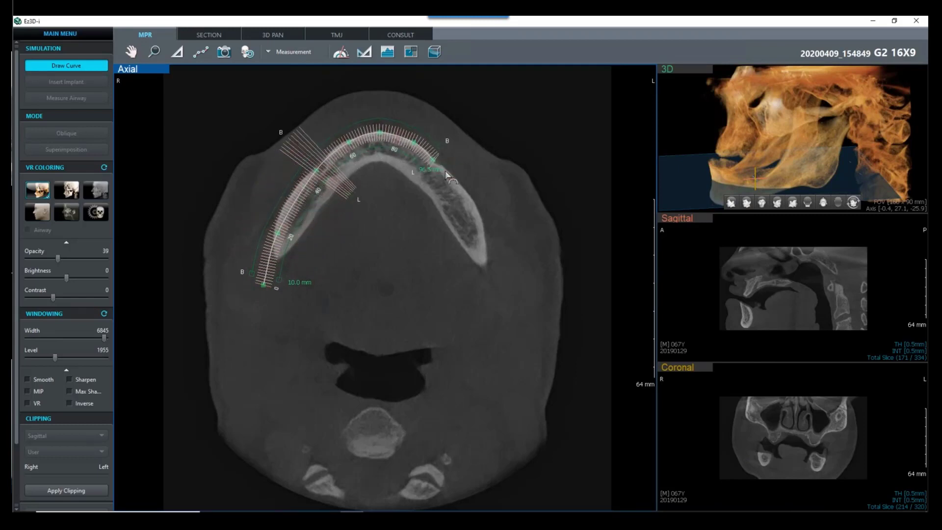
left_click(432, 160)
left_click(473, 201)
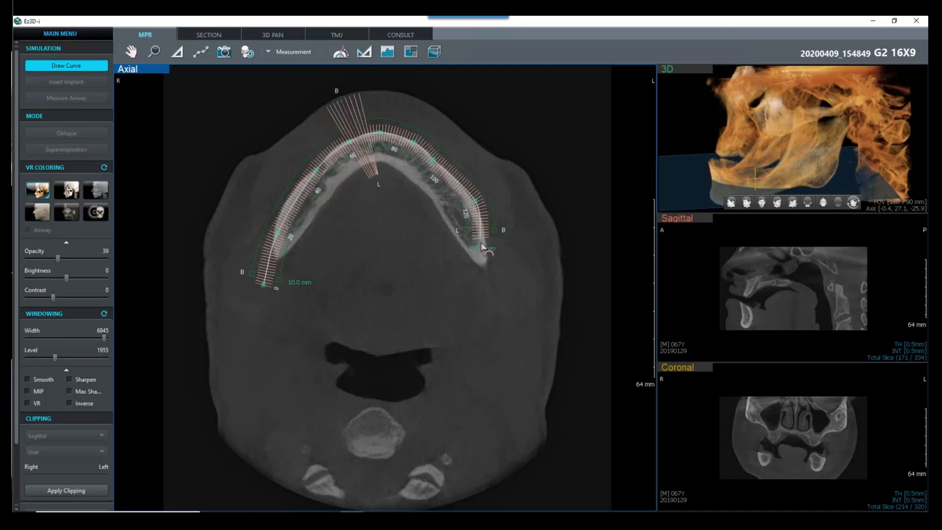
double_click(499, 277)
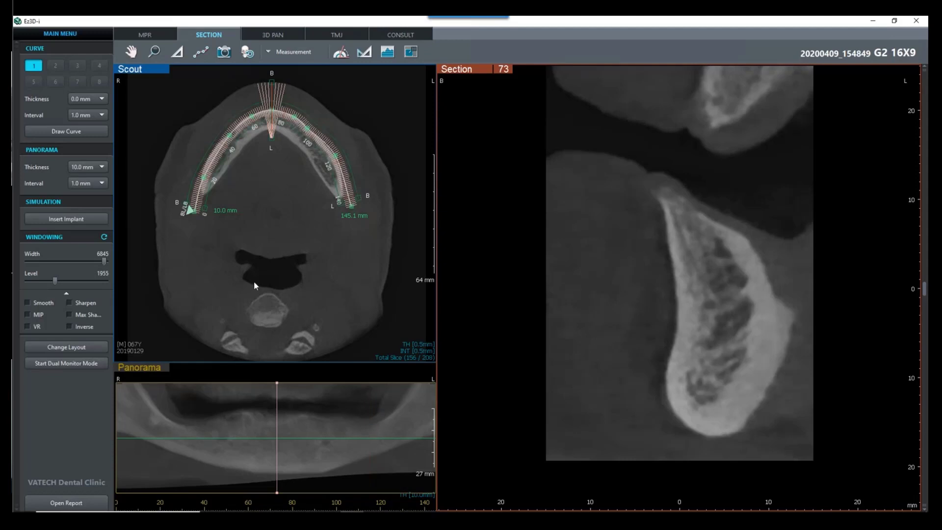
Show the cross-sections as a nine-slice grid and enlarge the panorama to fill the workspace
double_click(638, 280)
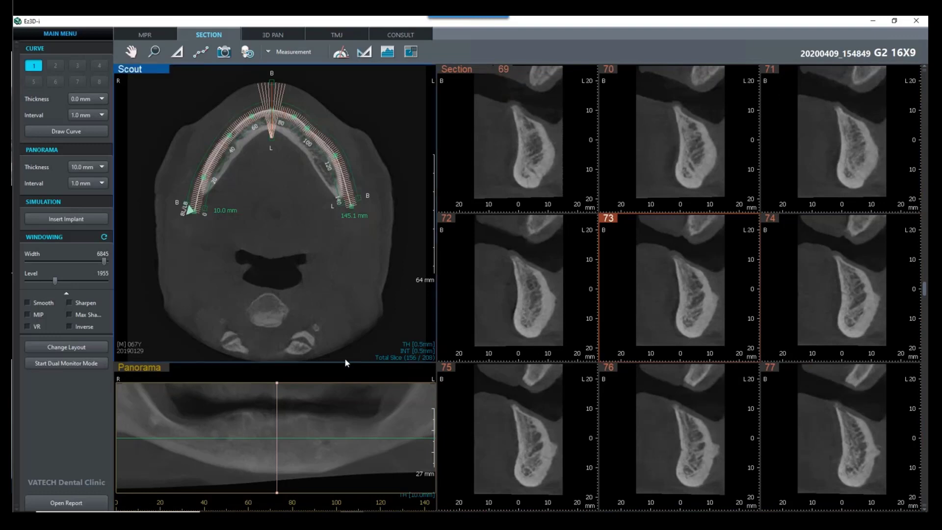
double_click(153, 368)
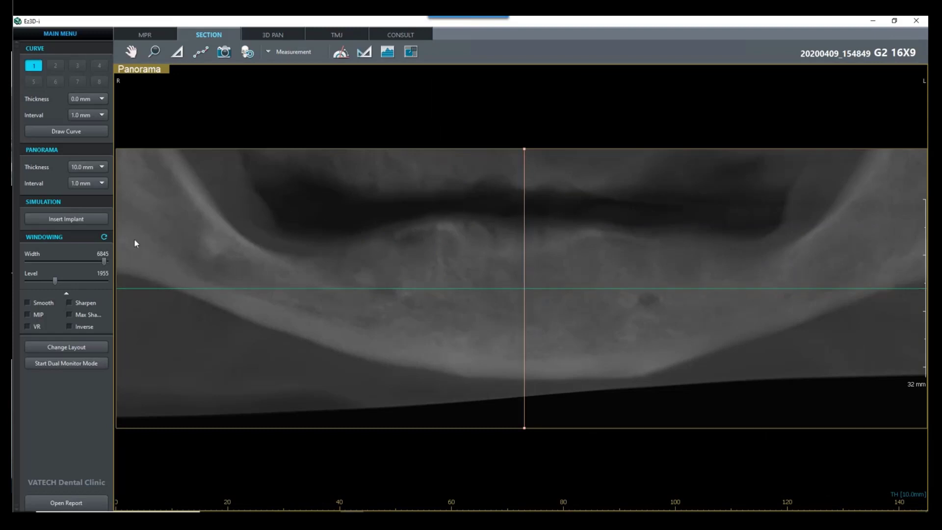
Set the panorama thickness to 0.5 mm and compare neighbouring panoramic layers of the mandible
left_click(93, 168)
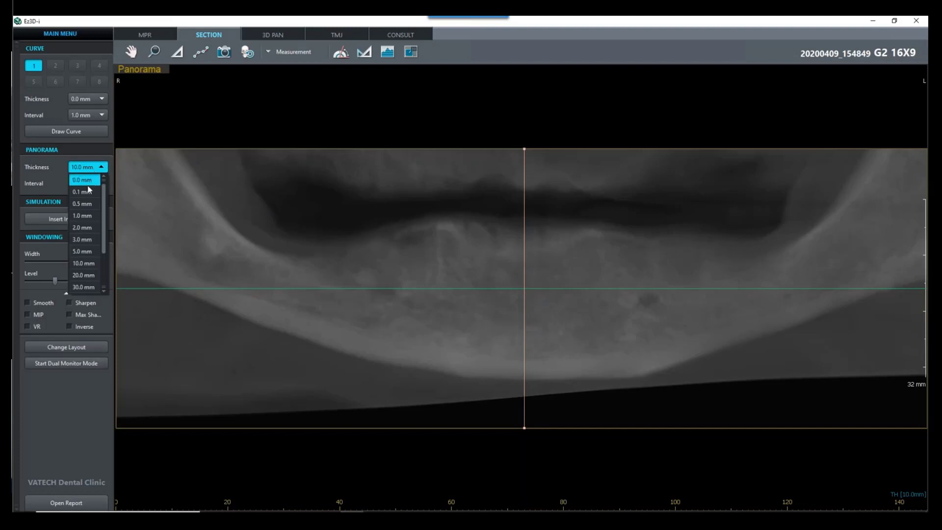
left_click(85, 203)
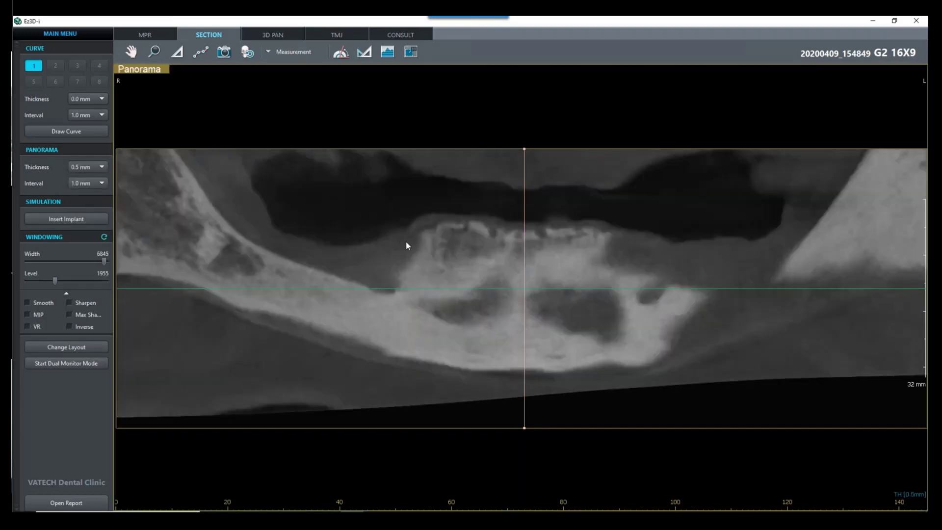
scroll(407, 240, "down", 1)
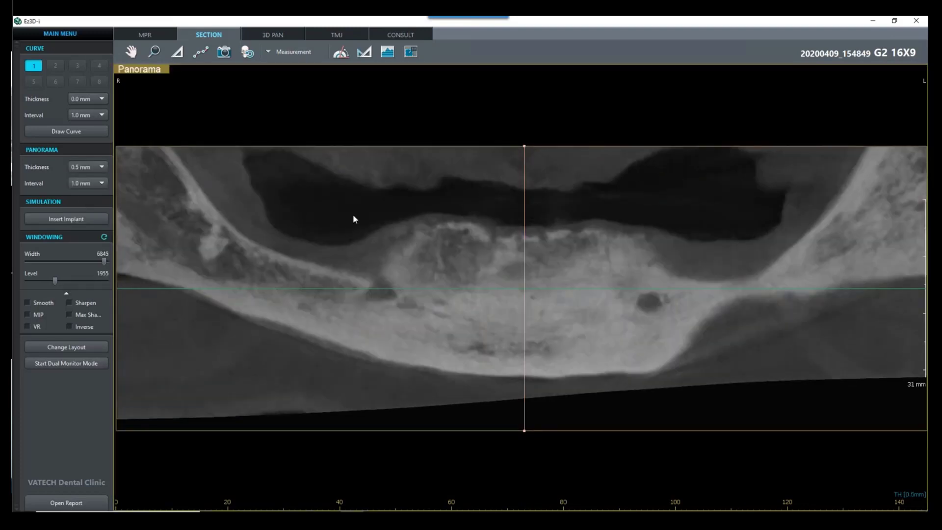
scroll(610, 306, "up", 1)
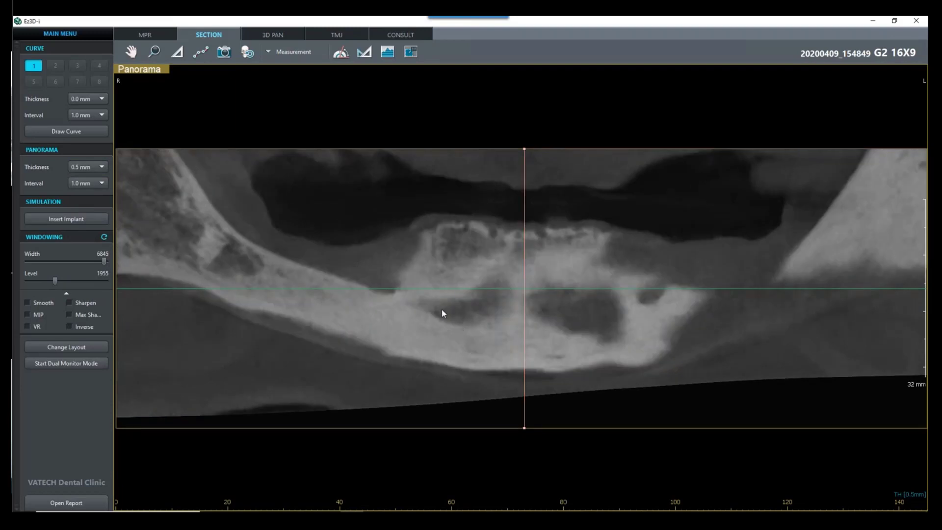
Measure the horizontal distance between the right and left mental foramina on the enlarged panorama
left_click(177, 51)
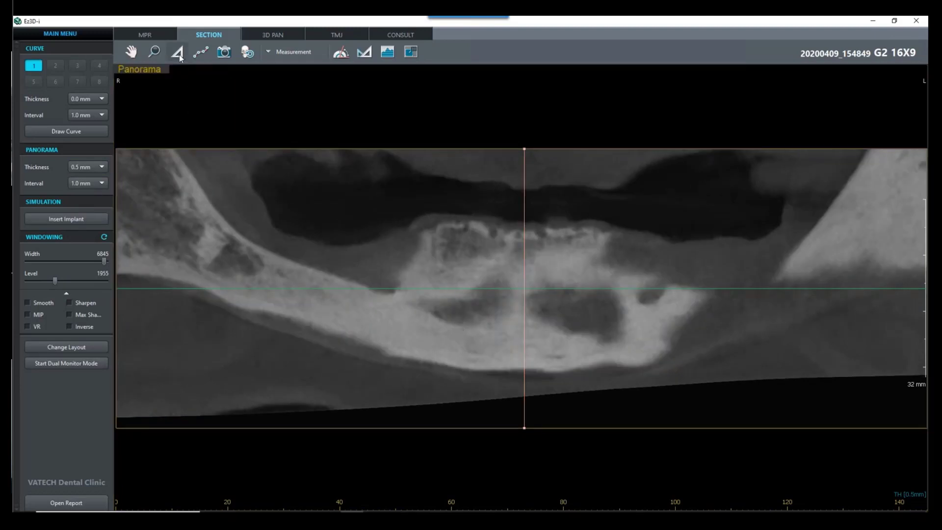
left_click(398, 286)
left_click(640, 291)
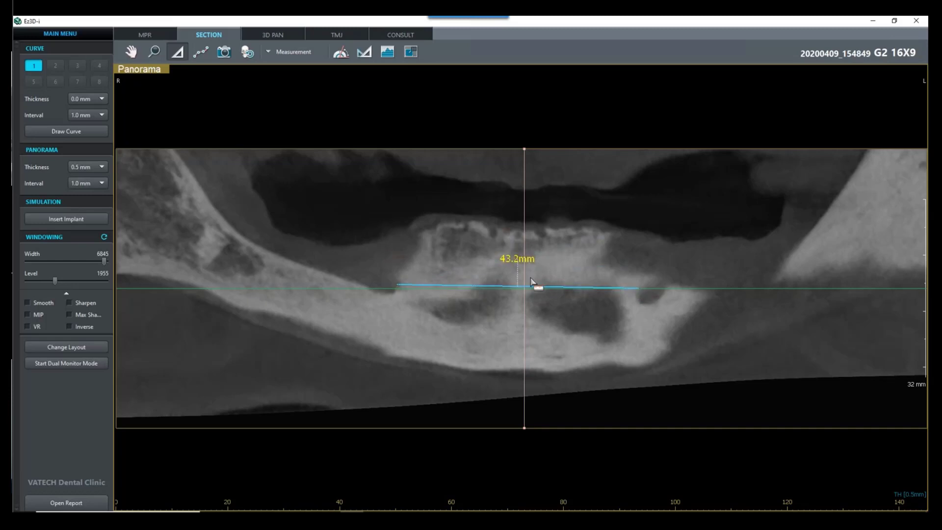
Measure from the left mental foramen to the midpoint between the foramina and move the cross-section line to that midpoint, section 72
left_click(638, 291)
left_click(517, 291)
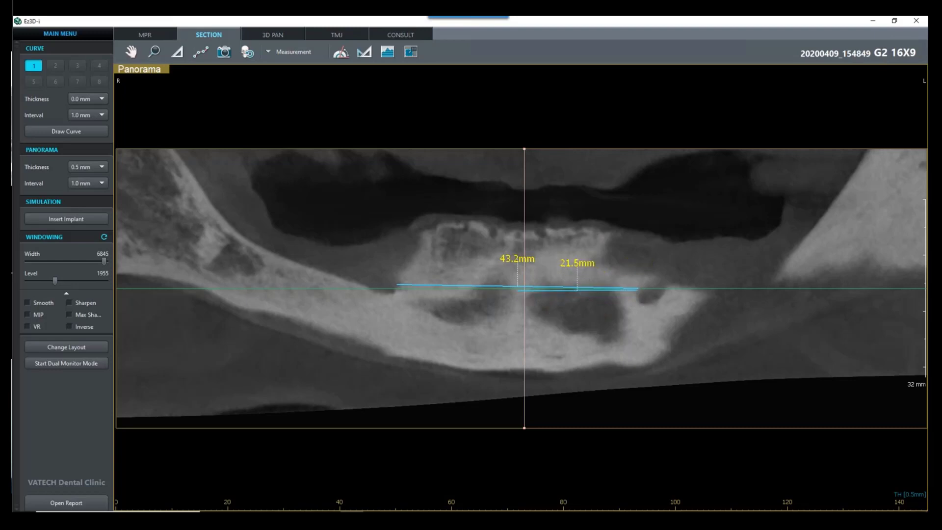
left_click_drag(525, 220, 520, 220)
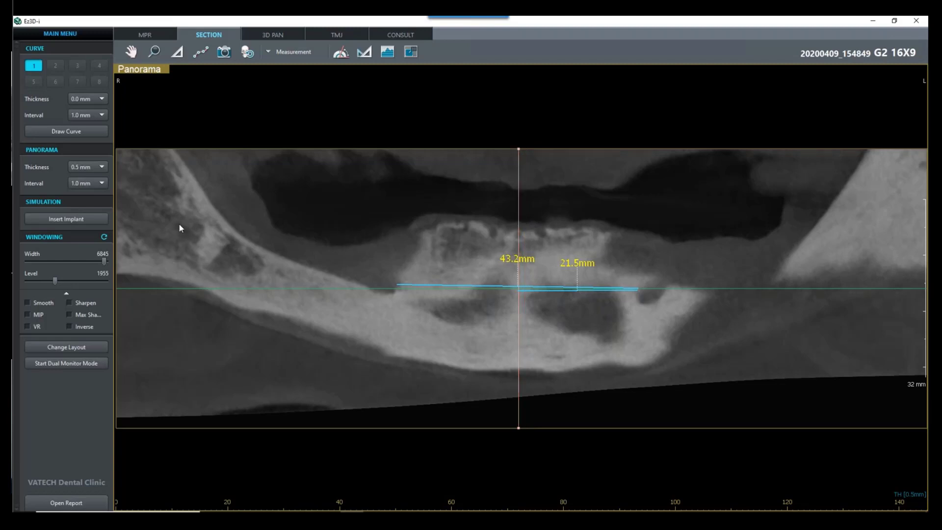
Raise the axial reference line to the alveolar crest on a panoramic layer through the ridge, and restore the multi-view layout
scroll(347, 218, "down", 4)
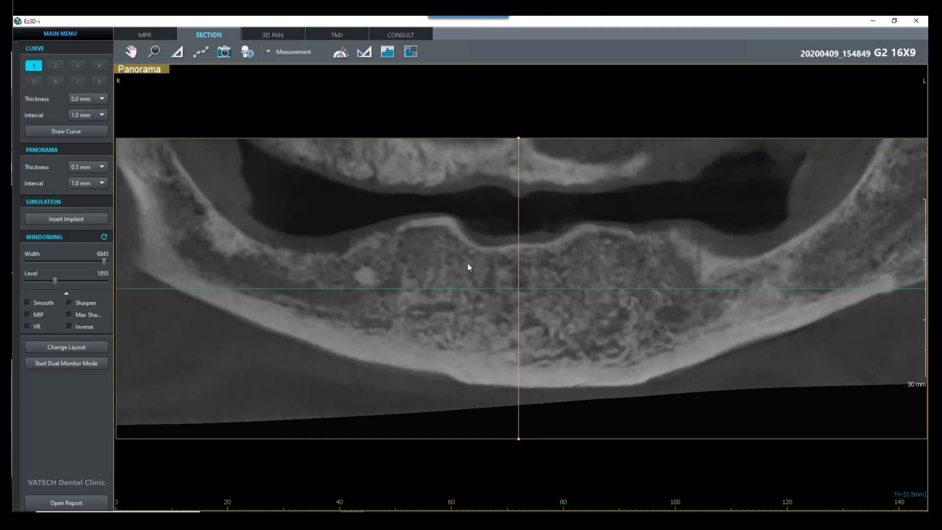
left_click_drag(469, 288, 474, 253)
left_click_drag(473, 245, 473, 245)
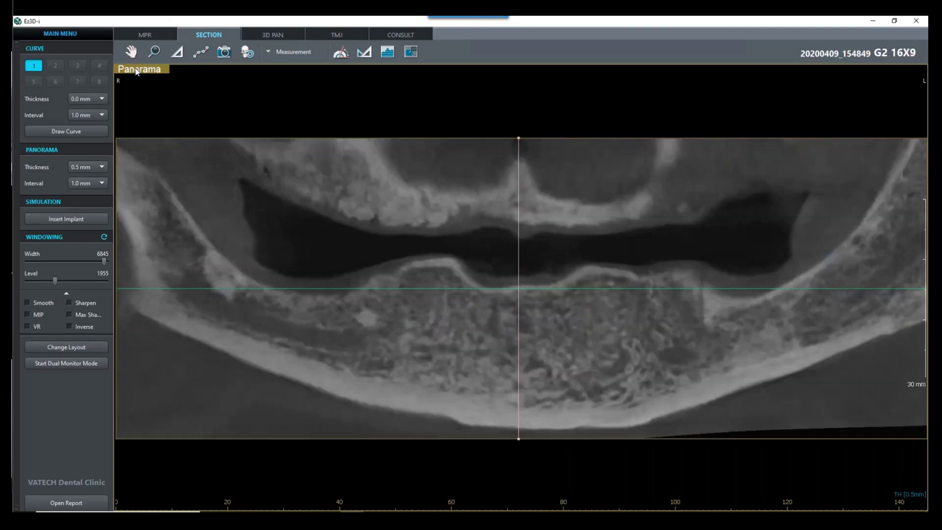
double_click(137, 71)
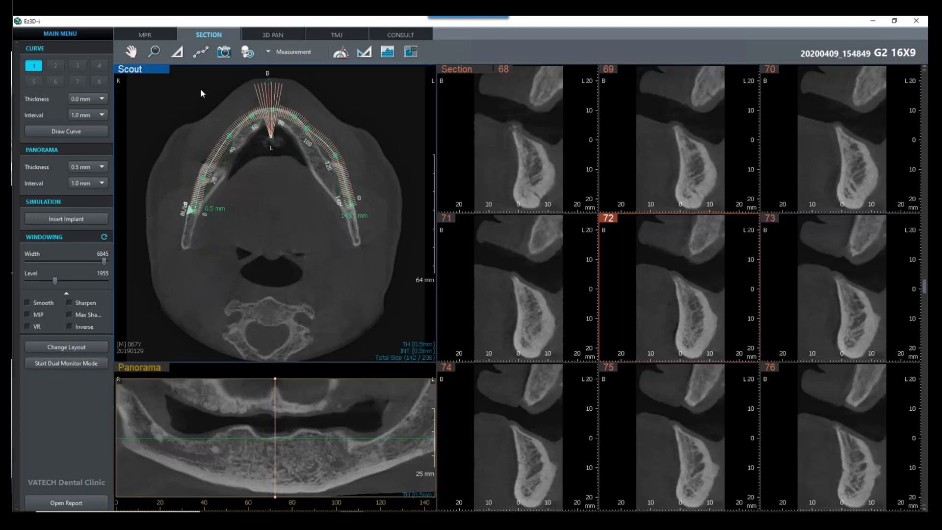
Draw a horizontal line about 51 mm long across section 72 and measure the ridge width just below it in the enlarged section
left_click(177, 52)
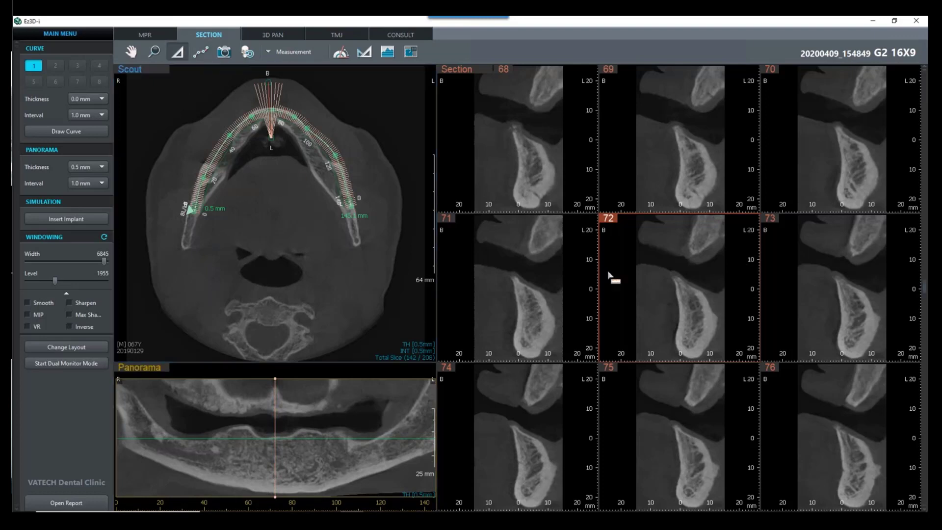
left_click(751, 289)
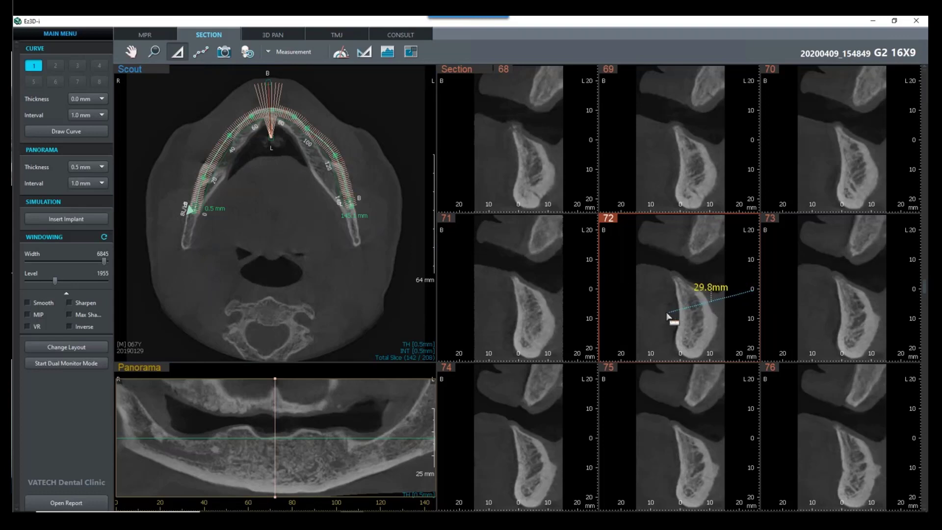
left_click(604, 290)
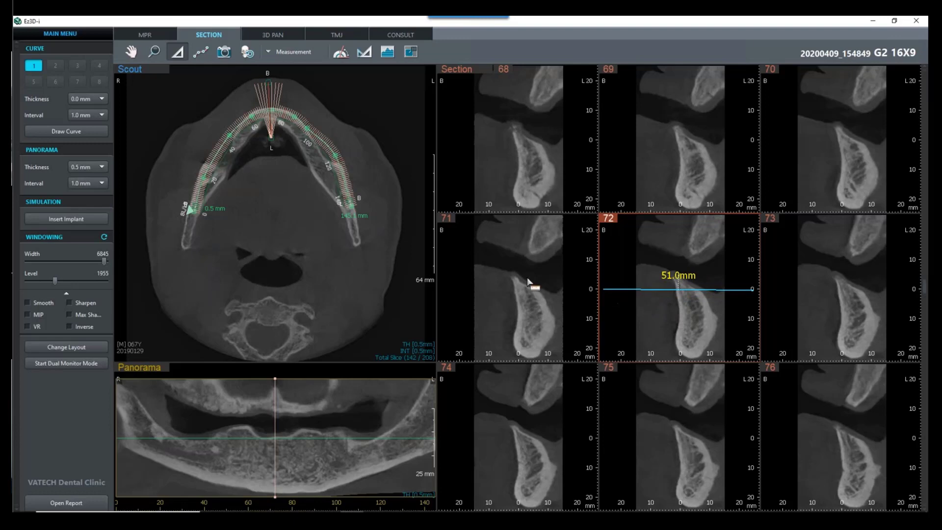
double_click(637, 258)
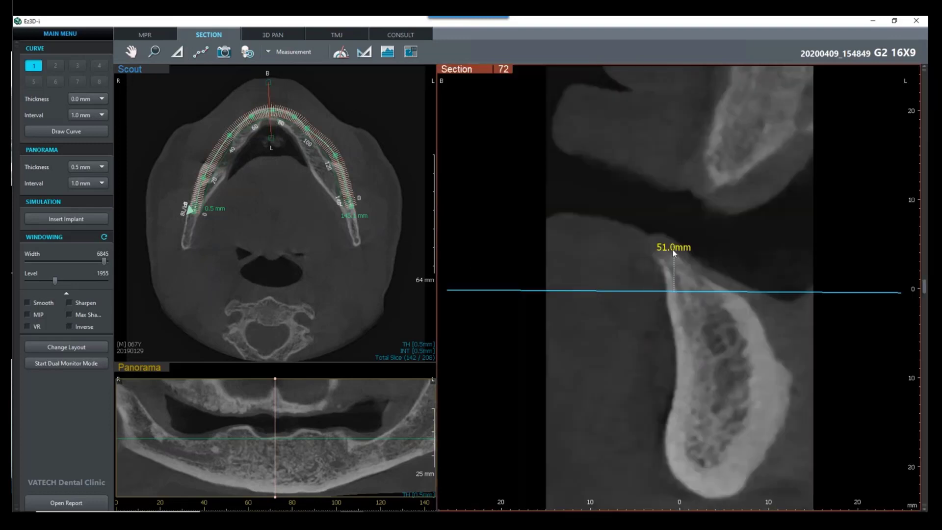
left_click_drag(672, 246, 621, 169)
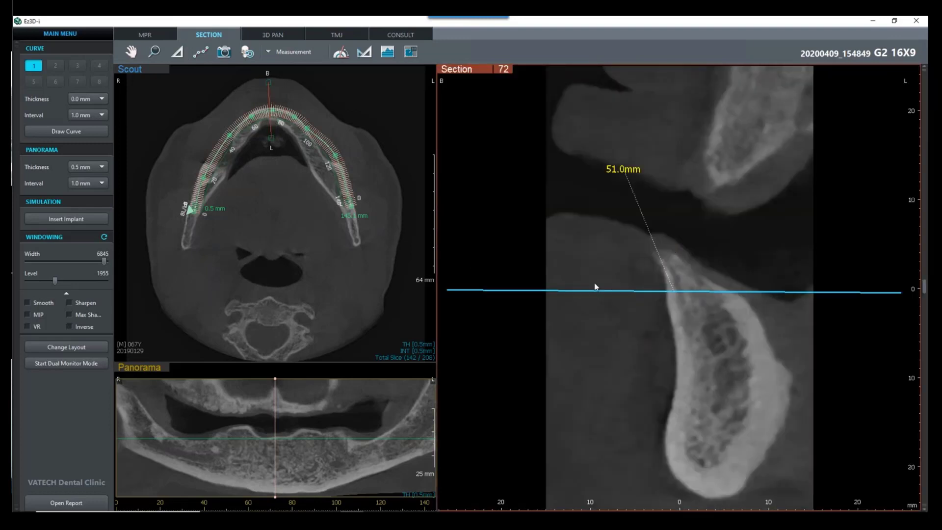
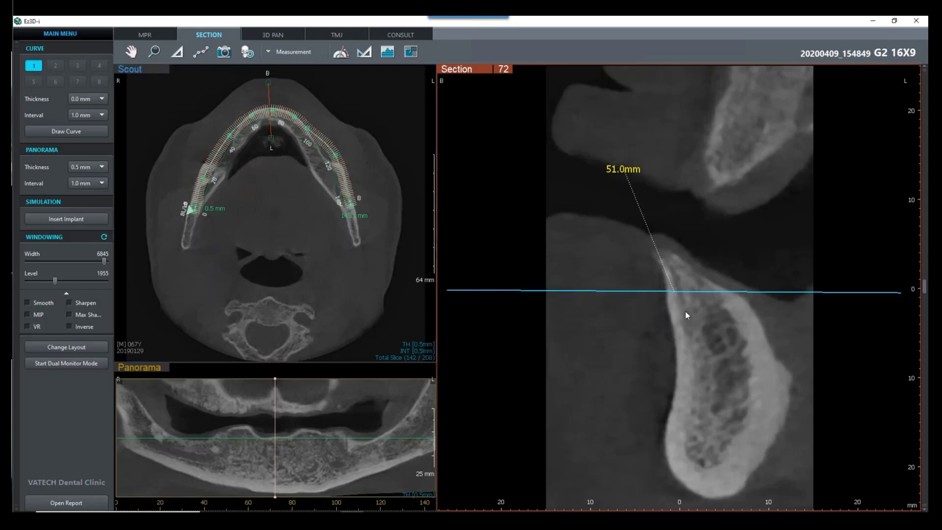
key("space")
left_click_drag(670, 300, 745, 298)
Find the panoramic layer that shows the mental foramina and move the cross-section position to section 95 at the left foramen
left_click(339, 417)
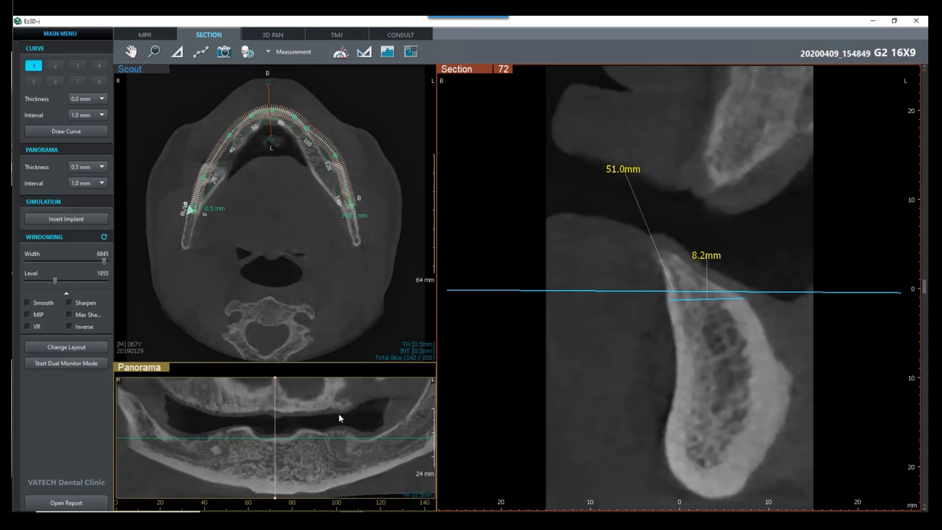
scroll(339, 414, "up", 1)
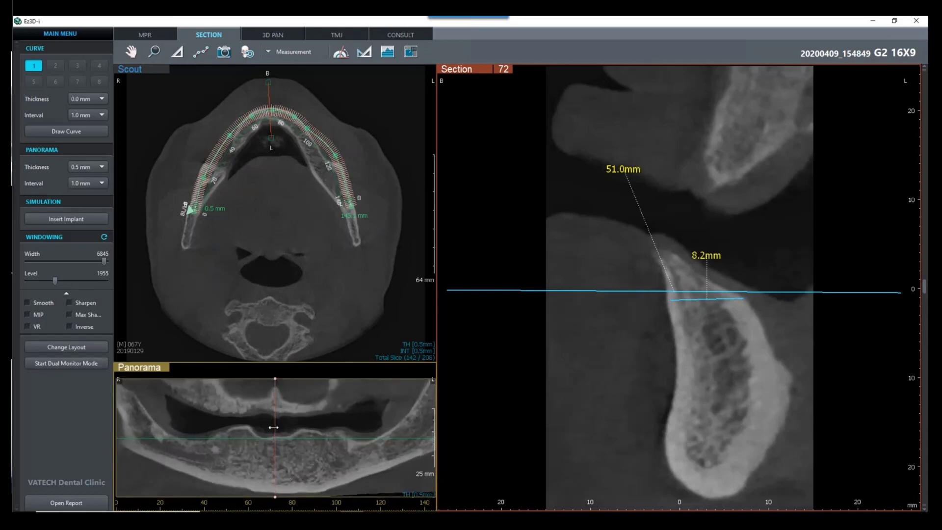
scroll(341, 420, "down", 1)
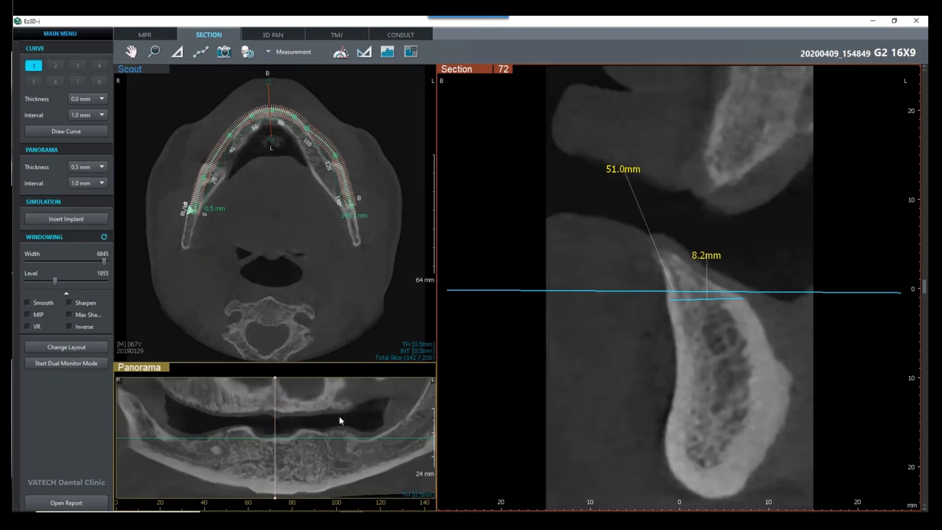
scroll(341, 414, "down", 1)
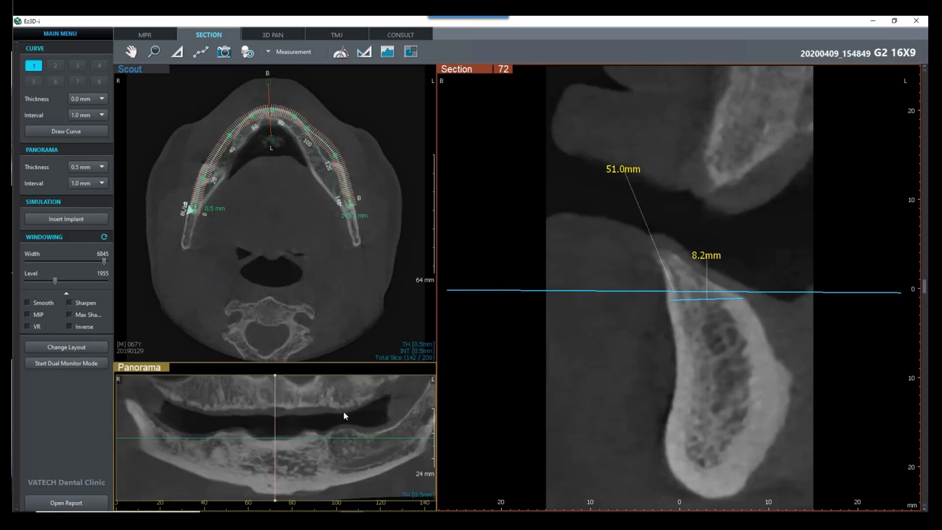
scroll(344, 416, "down", 1)
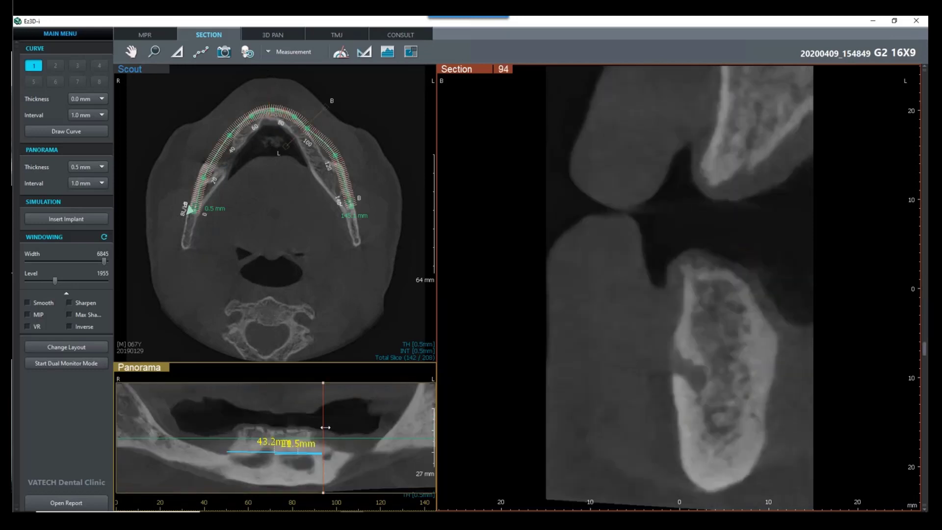
left_click_drag(326, 427, 327, 427)
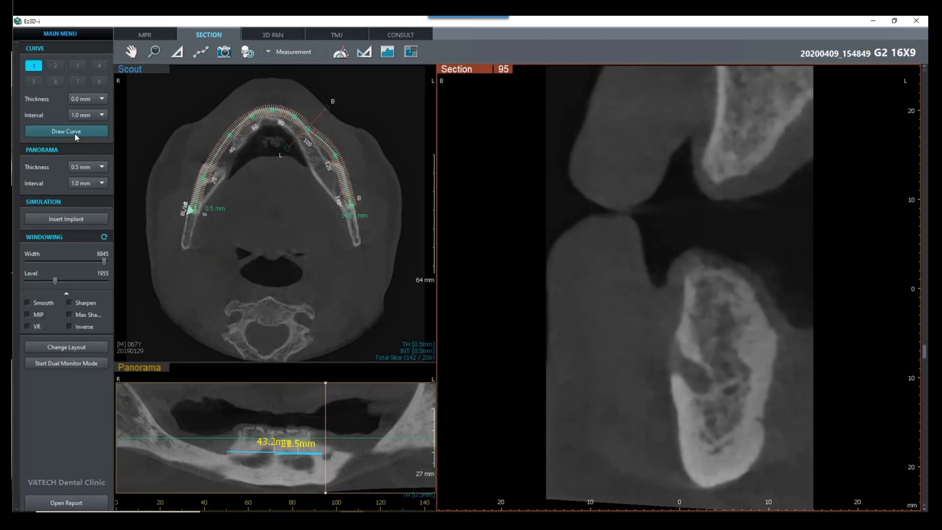
Trace the left mandibular canal backwards from the mental foramen, placing canal points on the cross-sections from 95 to 108
left_click(74, 132)
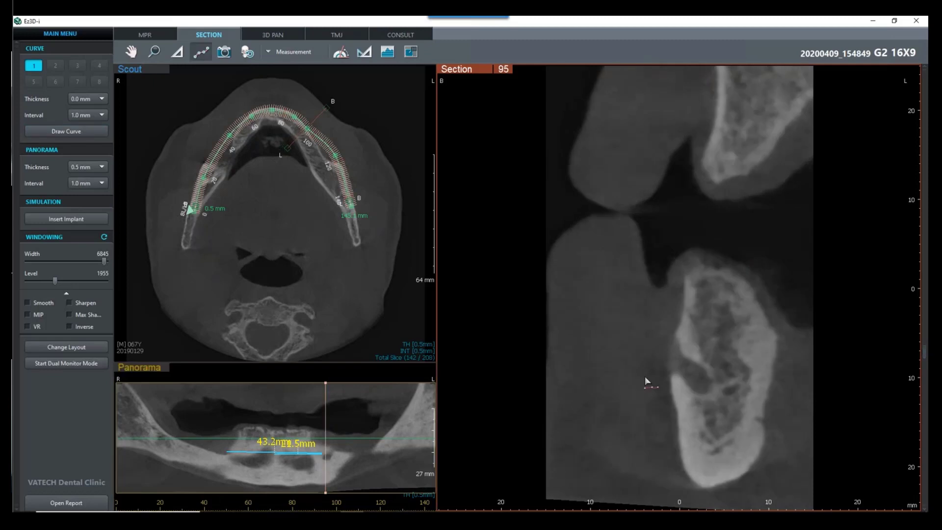
scroll(632, 344, "down", 1)
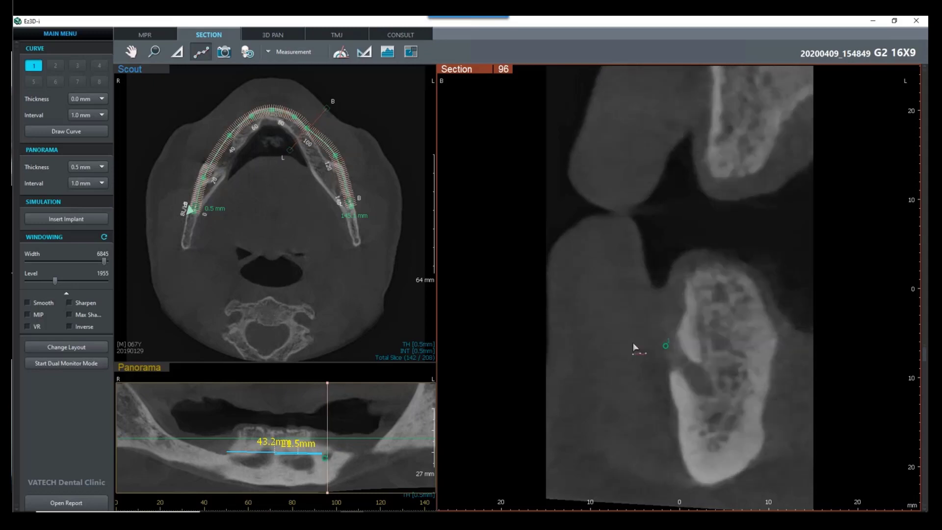
scroll(717, 395, "down", 1)
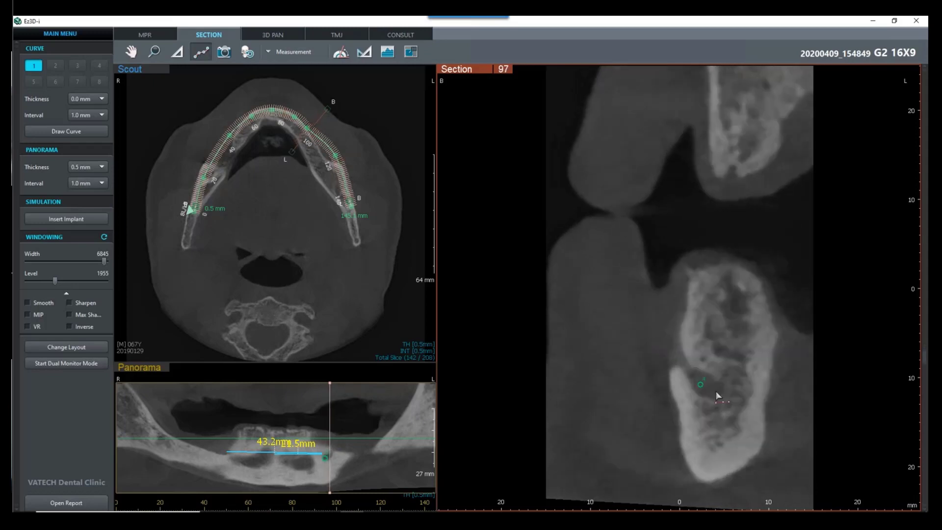
scroll(717, 395, "down", 3)
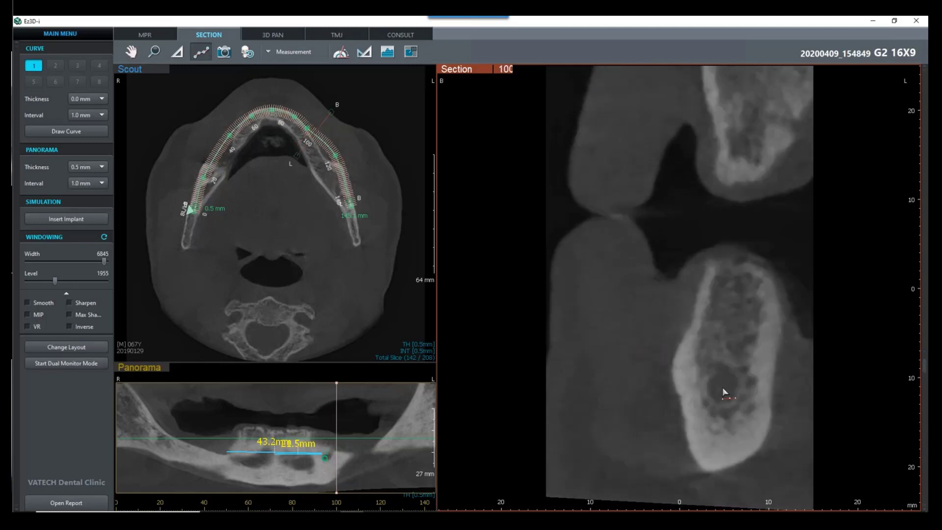
scroll(722, 392, "down", 2)
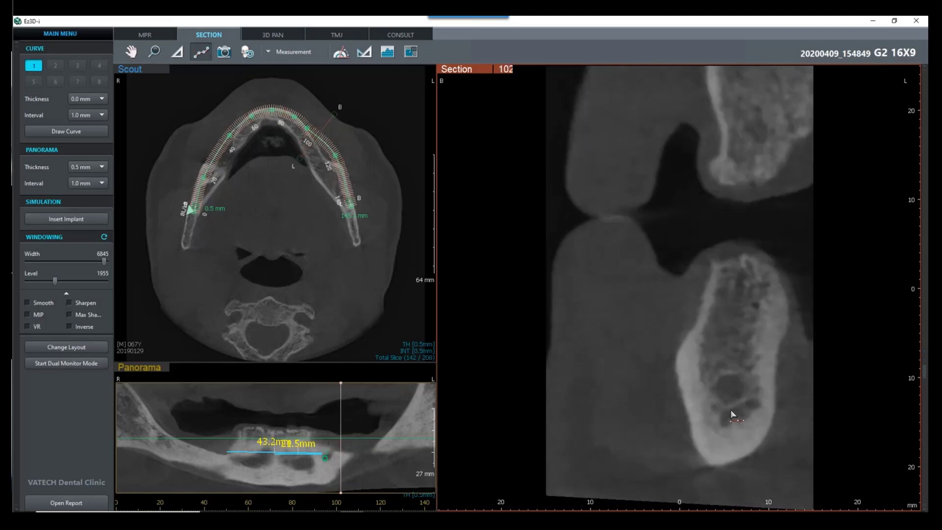
scroll(730, 415, "down", 1)
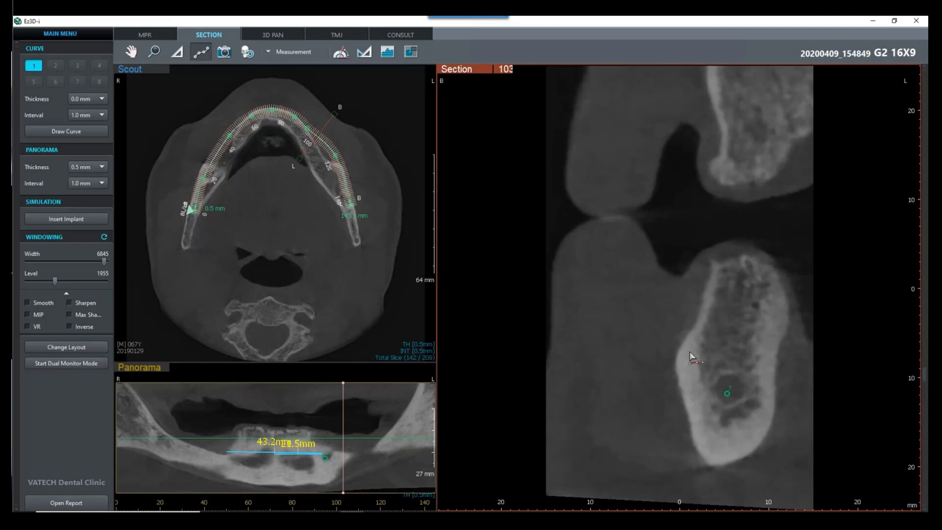
scroll(690, 357, "down", 2)
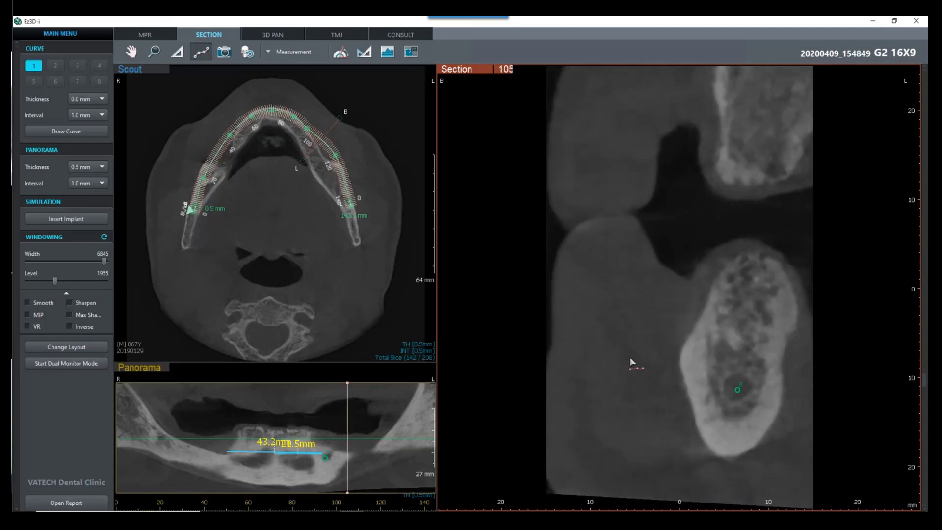
scroll(743, 394, "down", 1)
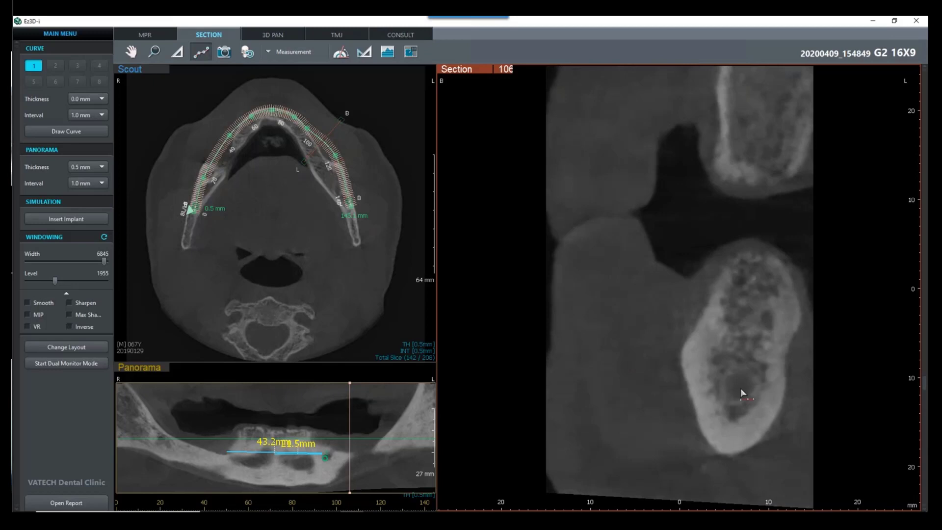
scroll(742, 386, "down", 2)
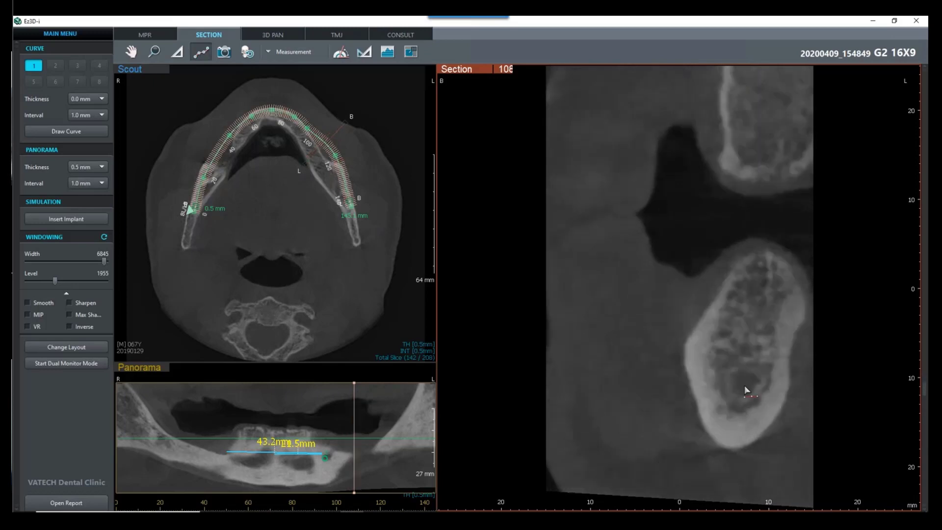
Trace a second canal from the left mental foramen region forward towards the midline, to about section 91
scroll(704, 378, "up", 9)
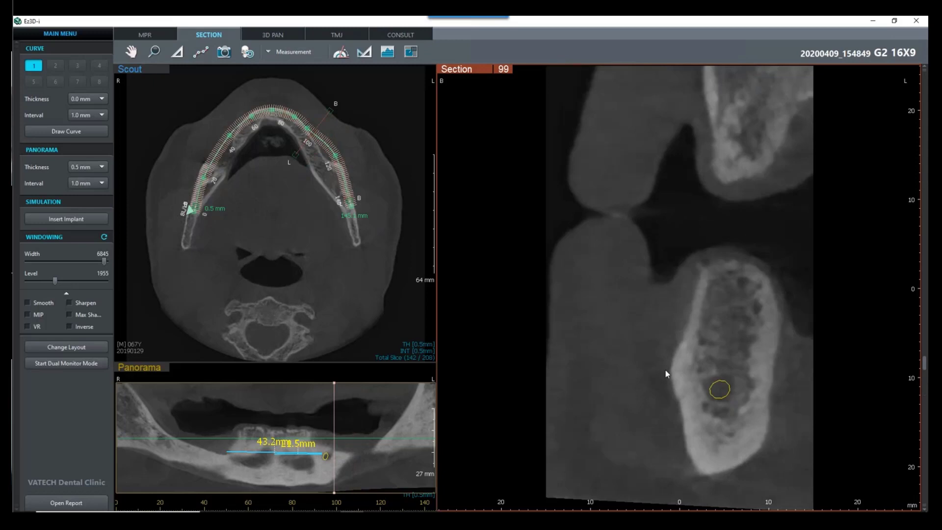
scroll(665, 369, "up", 3)
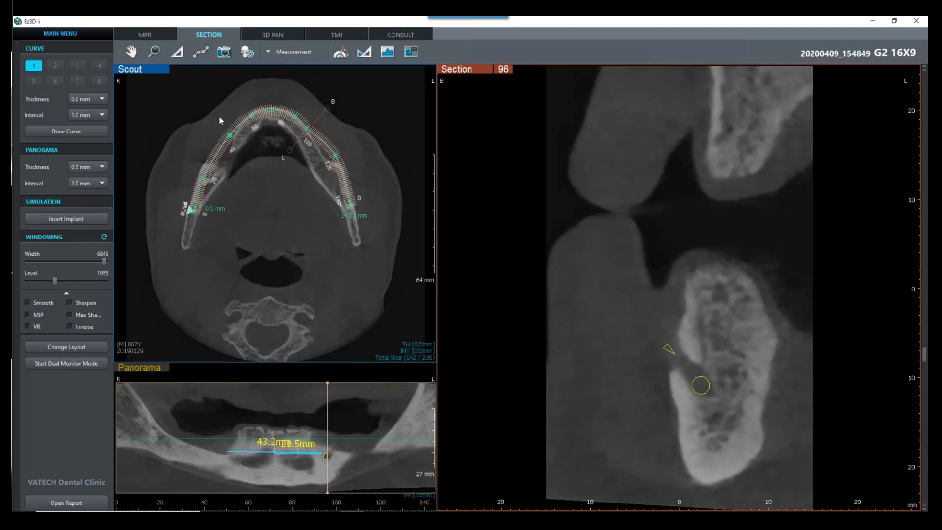
left_click(200, 51)
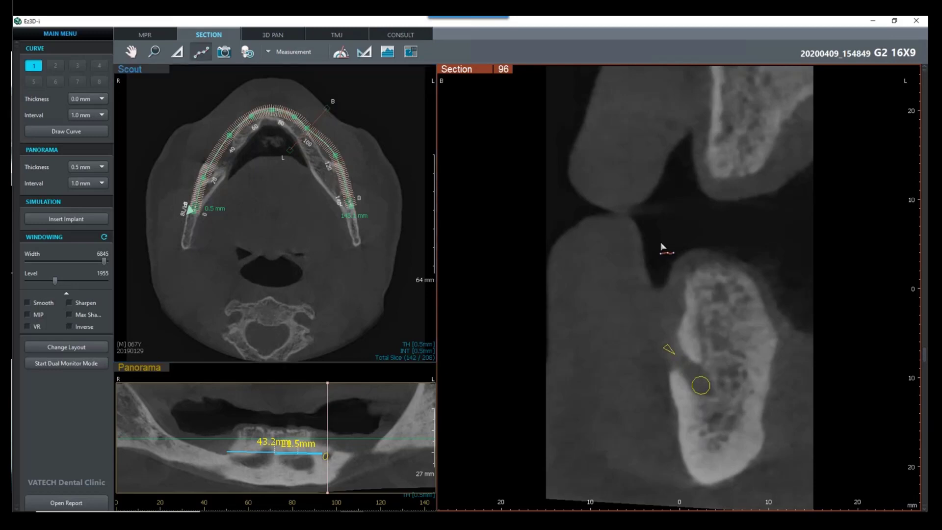
scroll(697, 354, "up", 2)
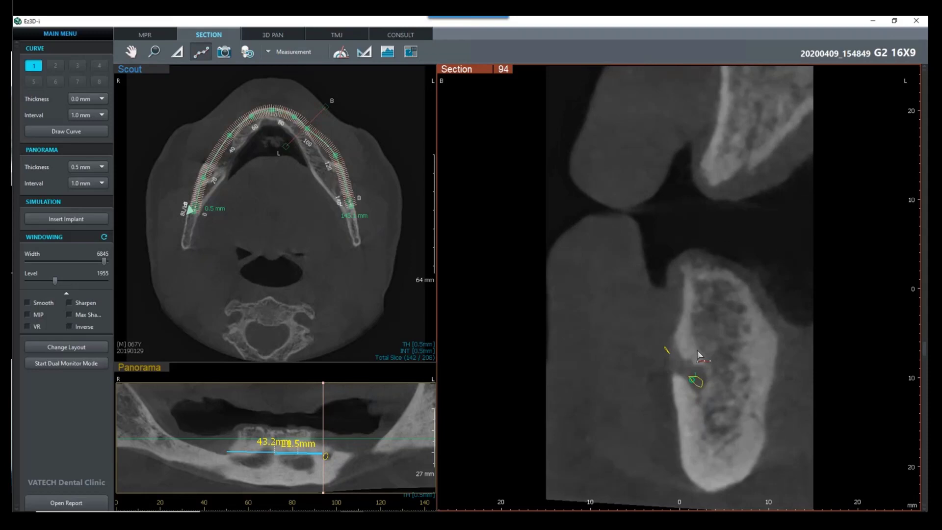
scroll(697, 349, "up", 1)
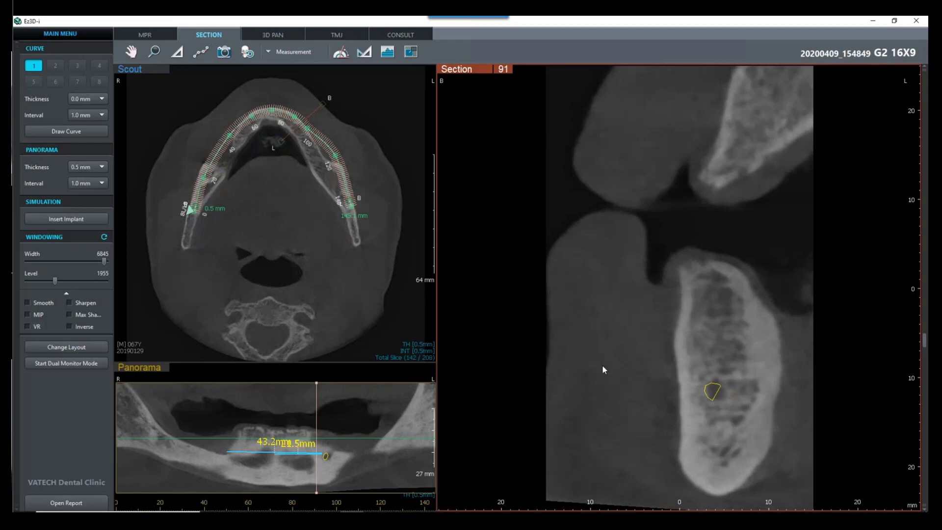
Move the cross-section position to section 49 at the right mental foramen and find the panoramic layer through that region
scroll(603, 367, "up", 20)
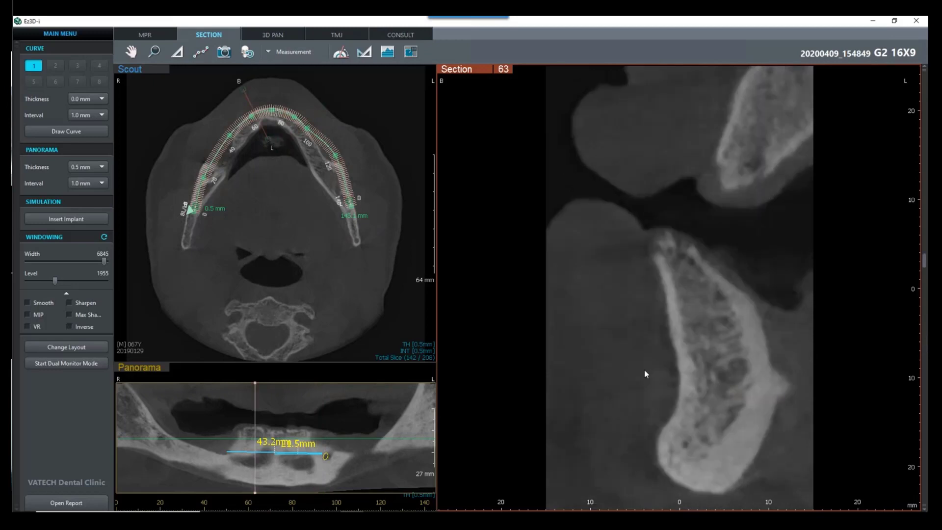
scroll(645, 374, "up", 8)
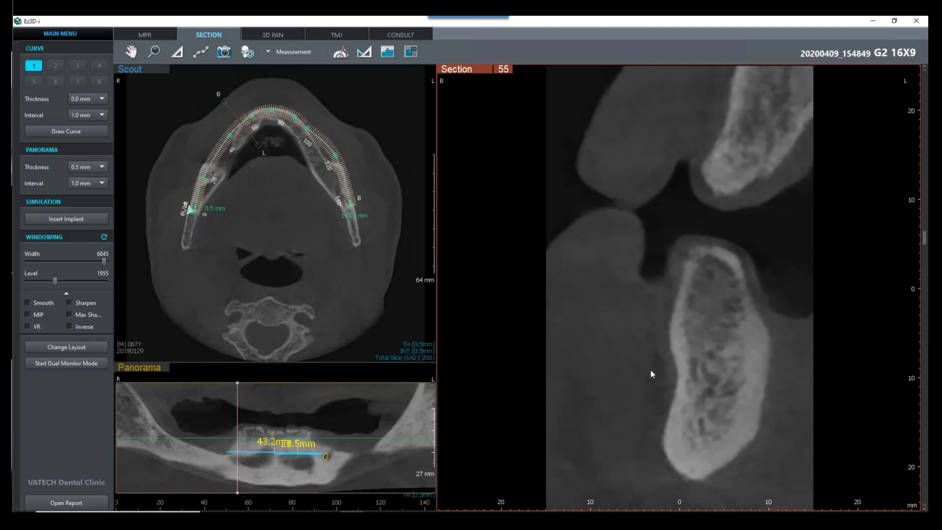
scroll(653, 374, "up", 6)
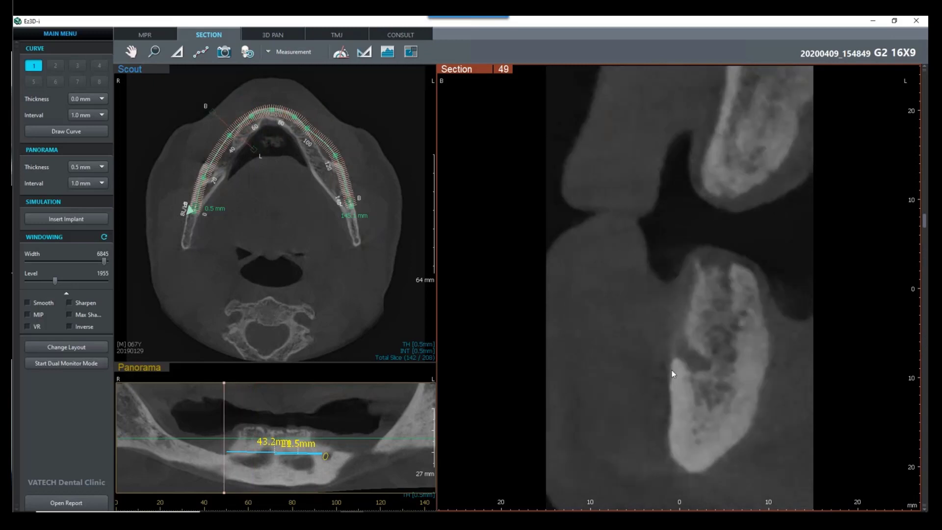
scroll(293, 472, "up", 3)
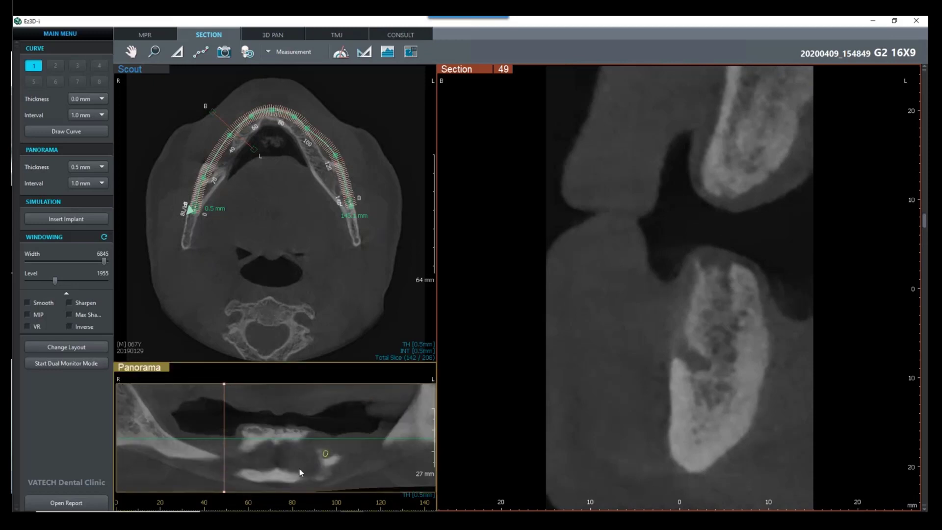
scroll(299, 468, "up", 2)
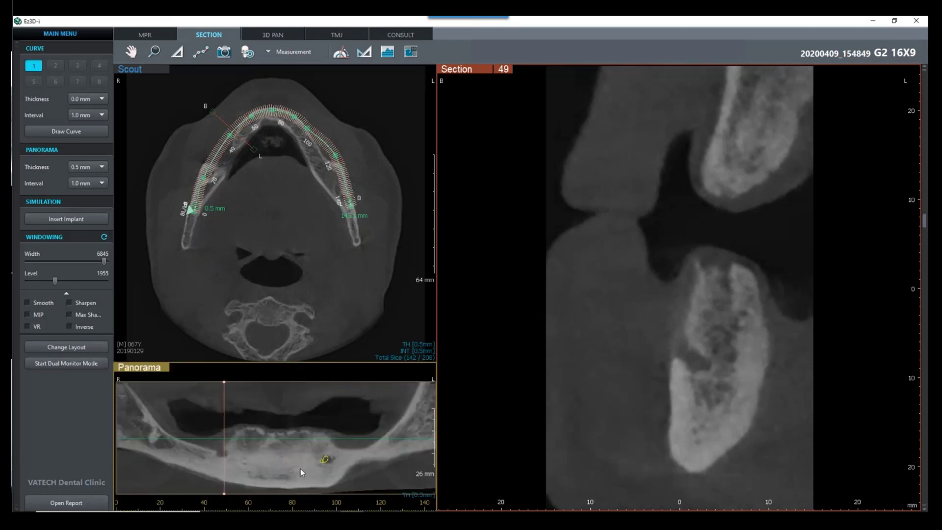
scroll(287, 405, "up", 2)
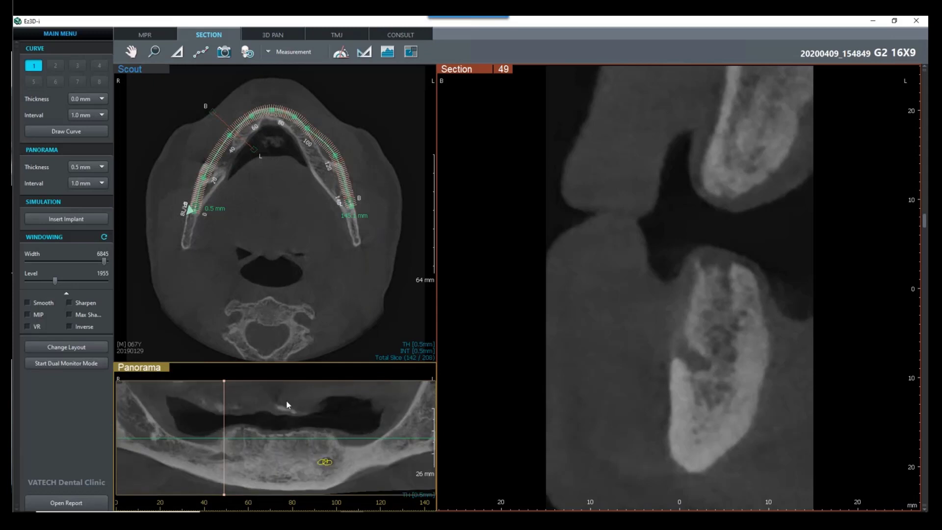
scroll(287, 404, "up", 2)
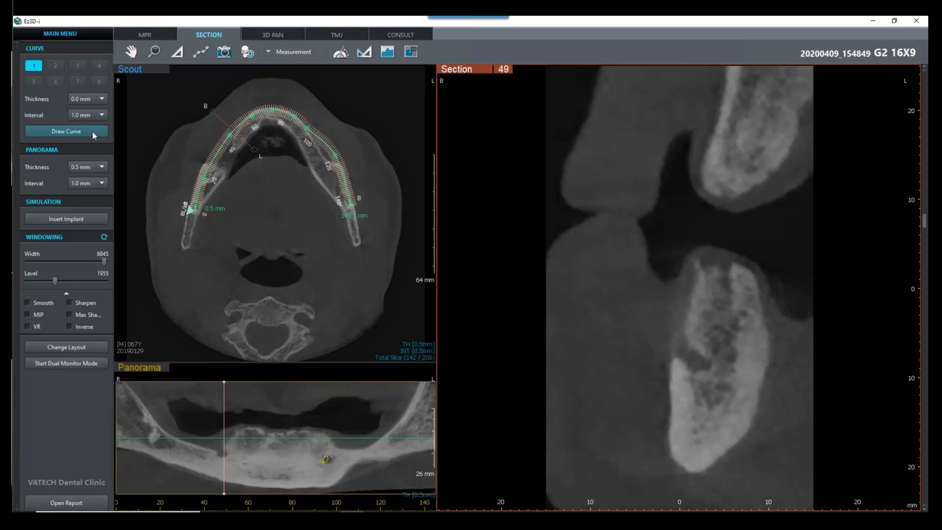
Trace the right mandibular canal backwards from the mental foramen, placing canal points from section 49 to section 35
left_click(92, 132)
left_click(674, 333)
left_click(685, 348)
left_click(702, 364)
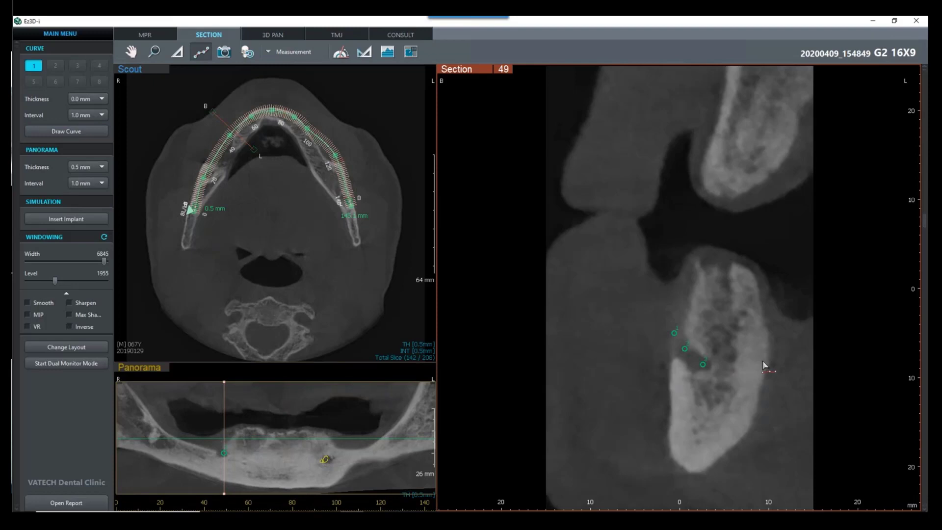
scroll(765, 364, "up", 1)
scroll(767, 369, "up", 3)
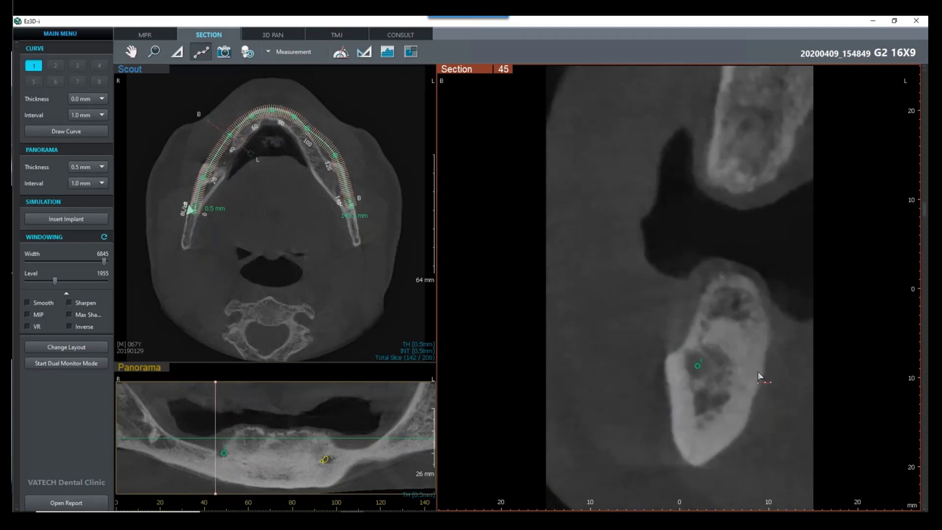
scroll(759, 376, "up", 5)
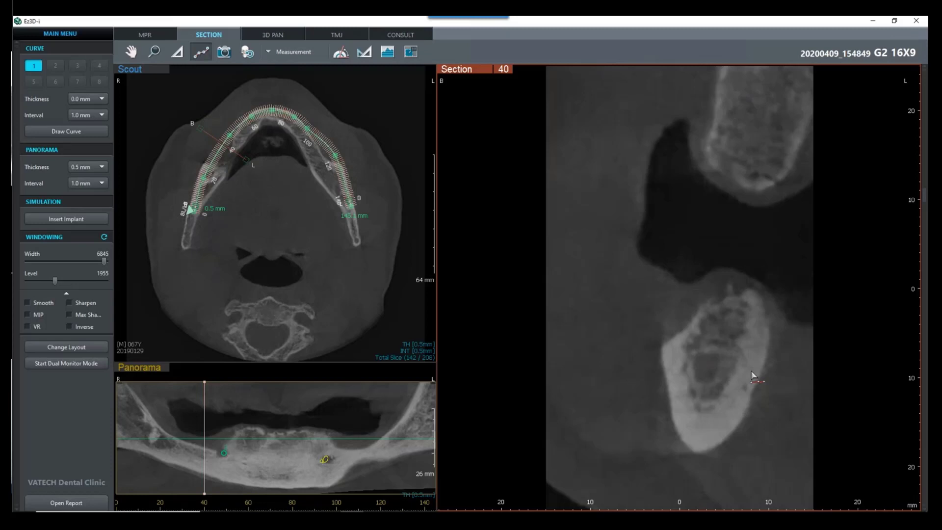
scroll(710, 371, "up", 3)
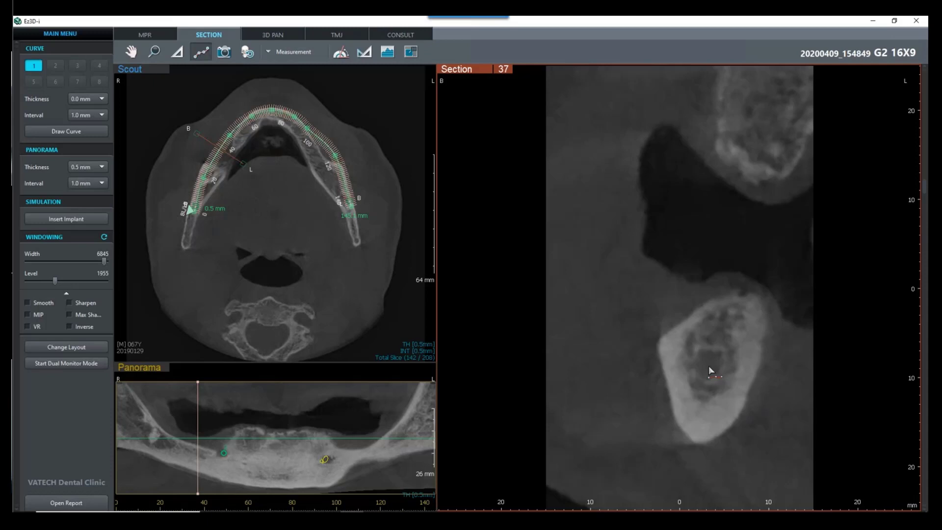
scroll(709, 366, "up", 2)
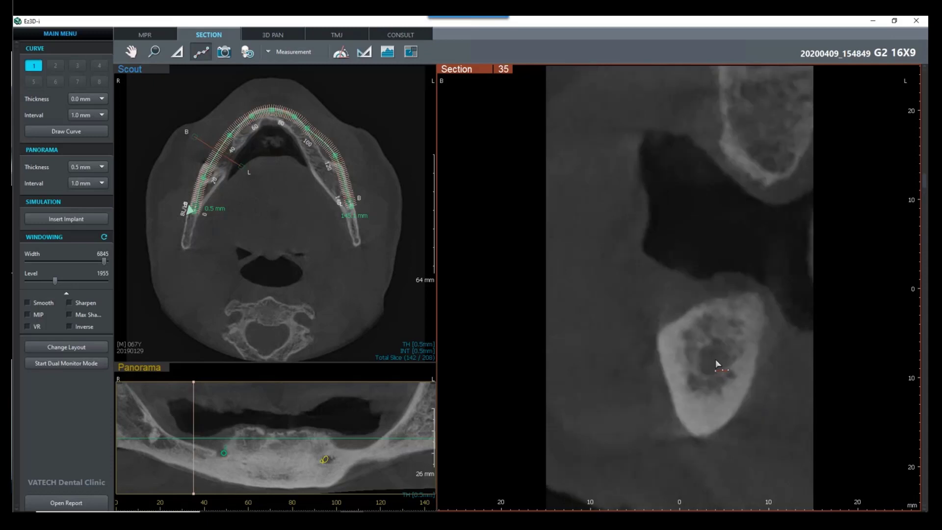
double_click(715, 359)
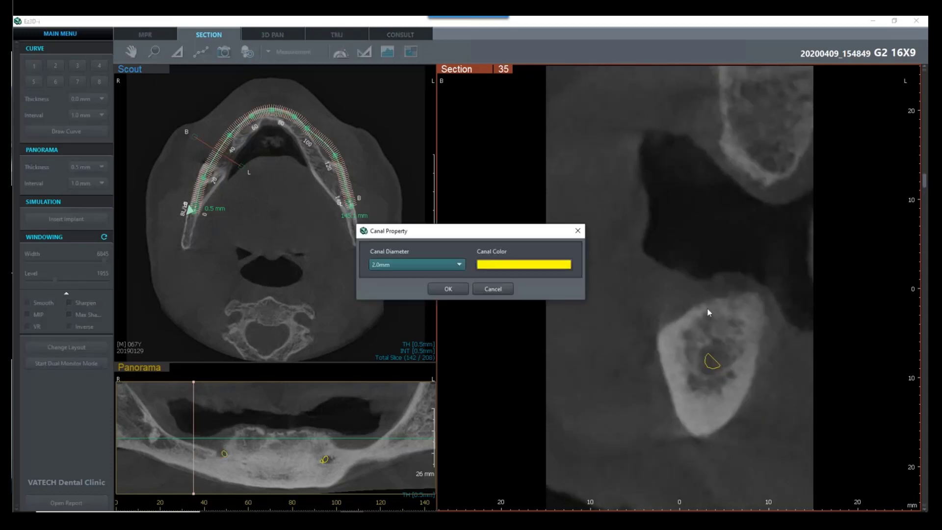
left_click(504, 289)
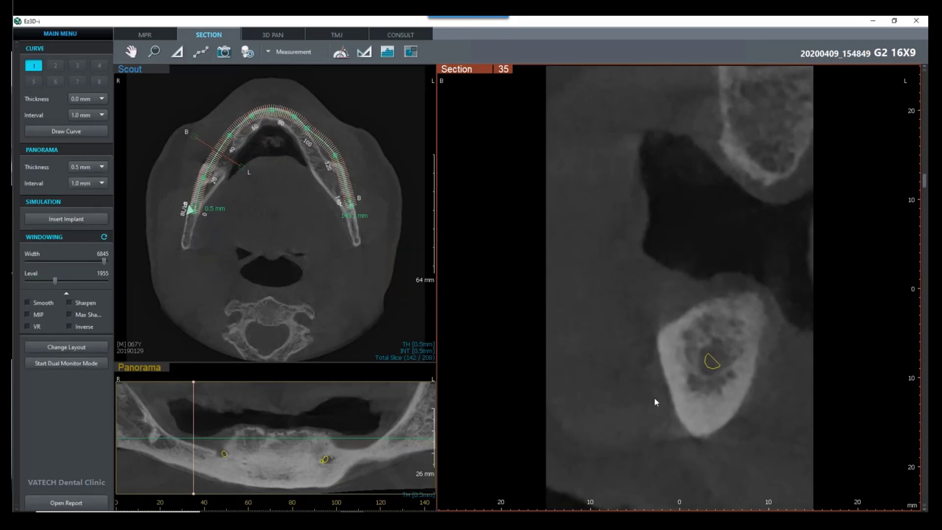
Trace a second canal from the right mental foramen region forward towards the midline, ending at section 54
left_click_drag(654, 398, 656, 331)
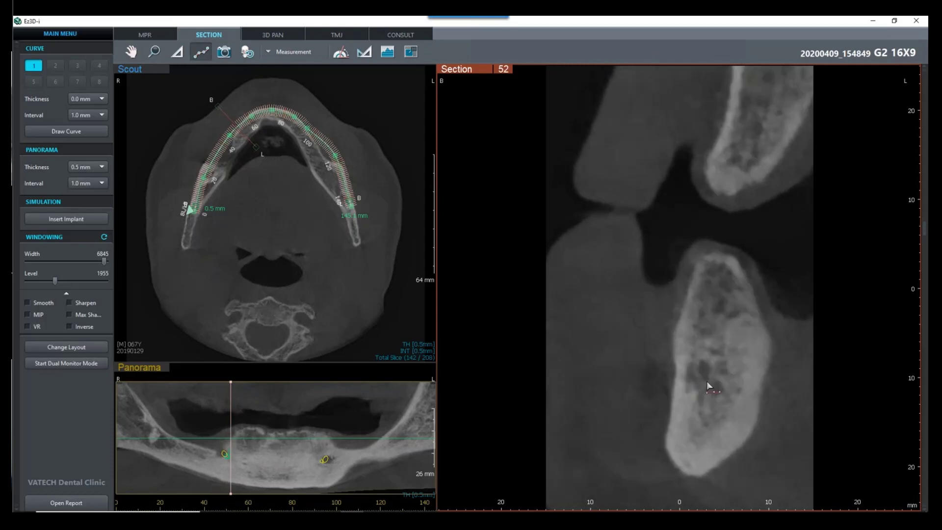
scroll(706, 380, "down", 2)
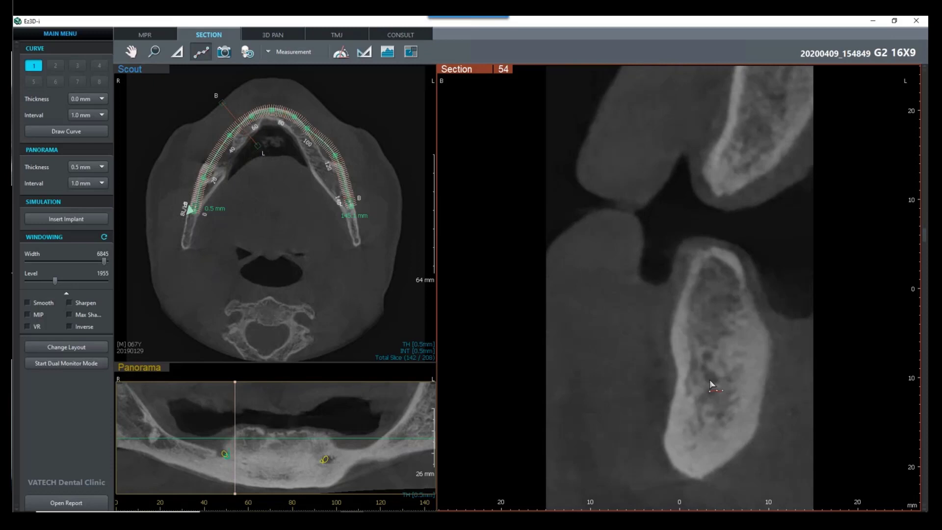
double_click(709, 380)
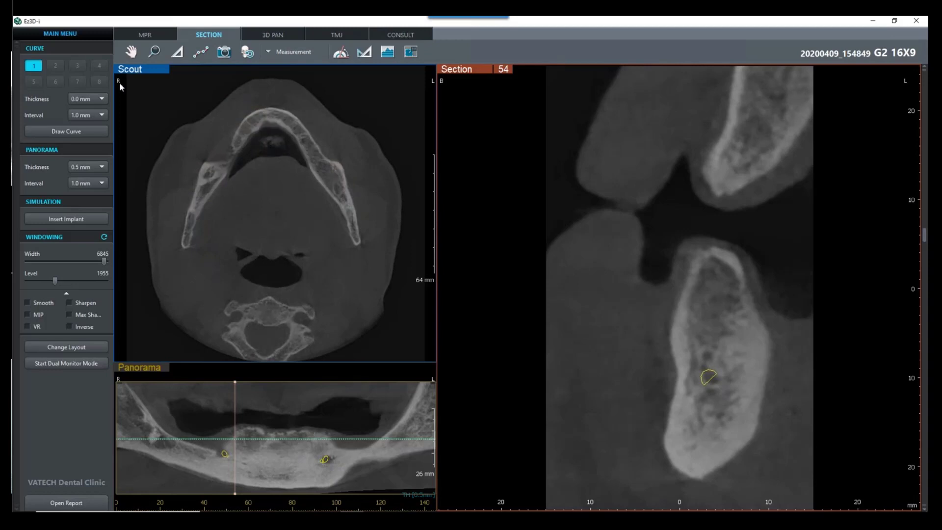
Draw a new arch curve along the mandible from the right molar region around to the left and show the panoramic layer containing the canals
left_click(67, 132)
left_click(201, 195)
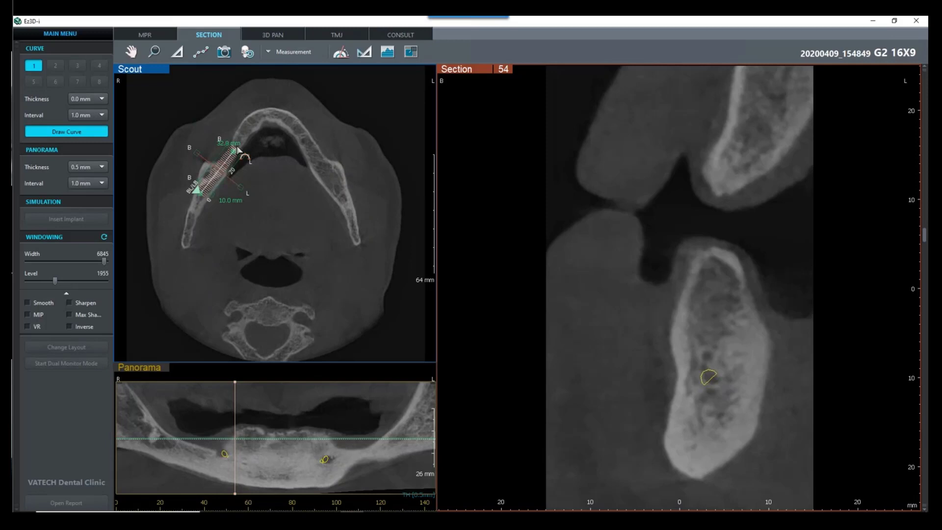
left_click(248, 128)
left_click(263, 116)
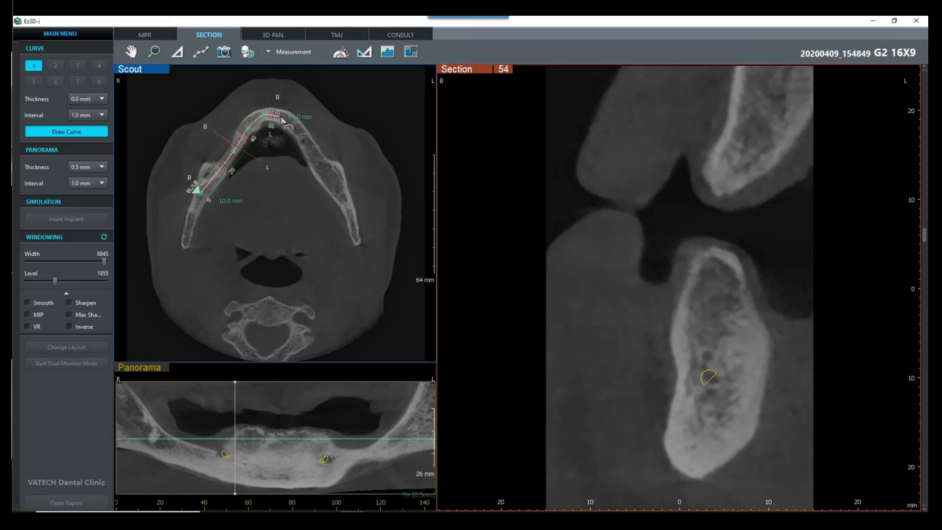
left_click(280, 115)
left_click(305, 141)
double_click(335, 184)
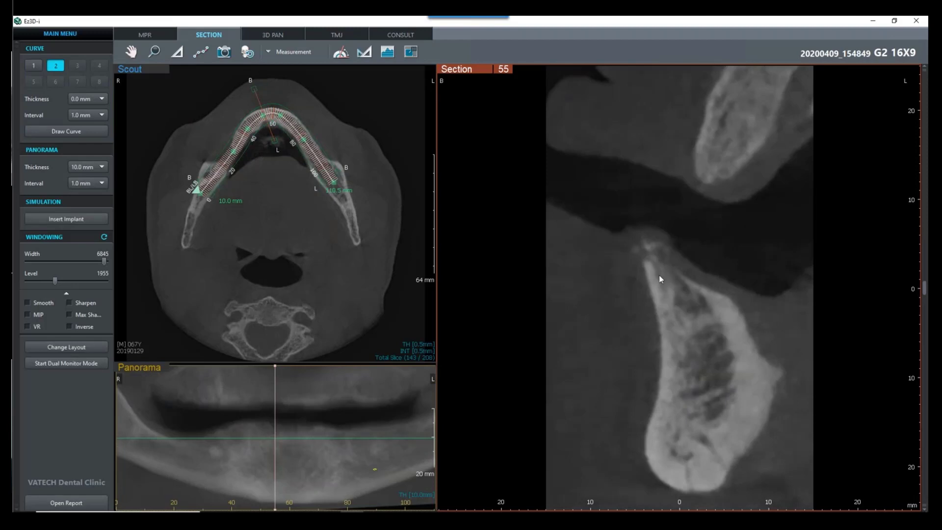
scroll(313, 441, "down", 3)
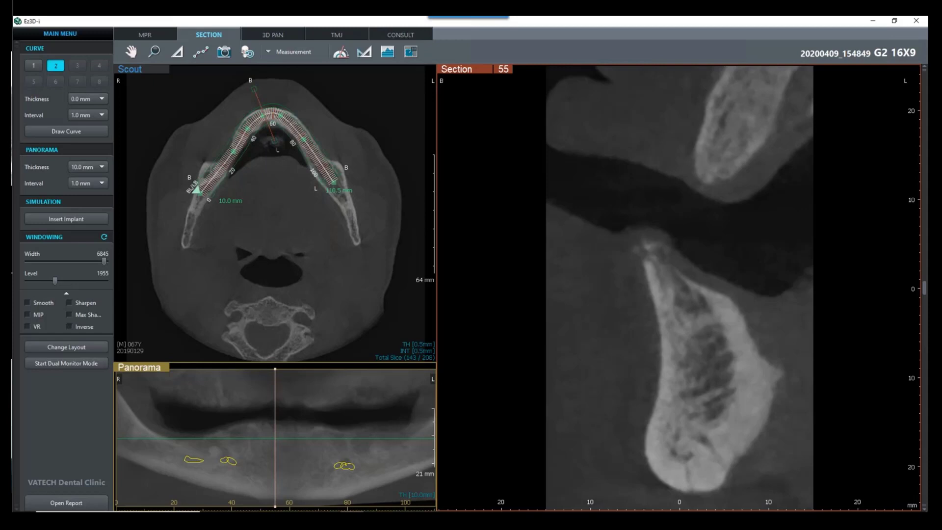
Set up a multiple implant insertion for teeth 27, 25, 24 and 22 using Straumann Bone Level SLA implants
left_click(75, 220)
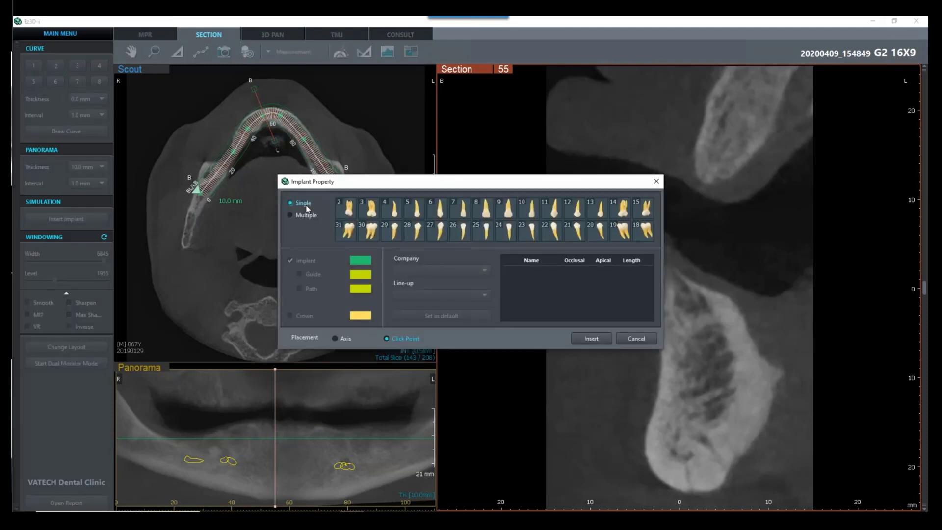
left_click(305, 215)
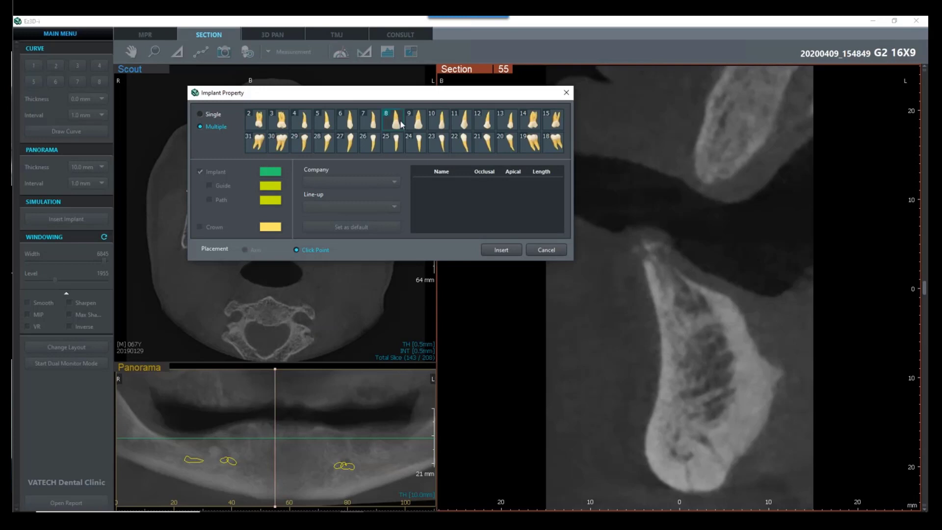
left_click(348, 143)
left_click(393, 143)
left_click(416, 143)
left_click(463, 146)
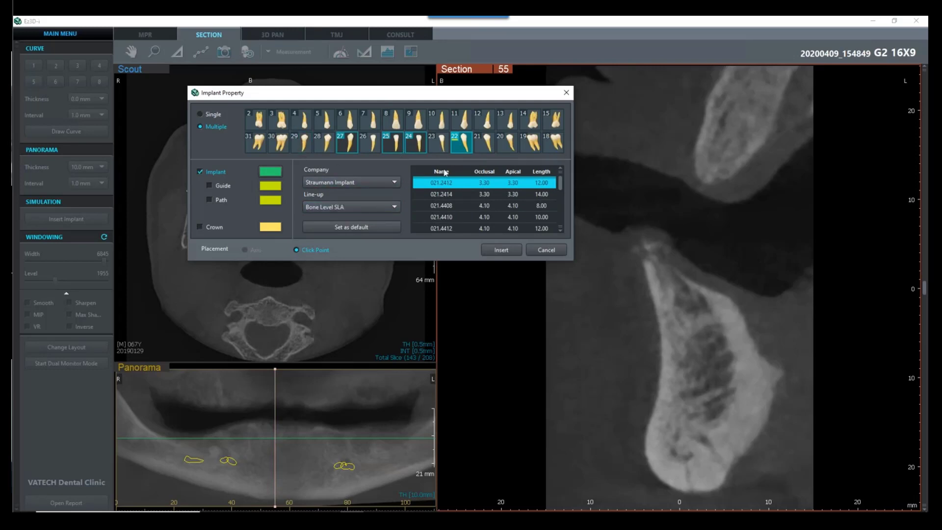
left_click(506, 250)
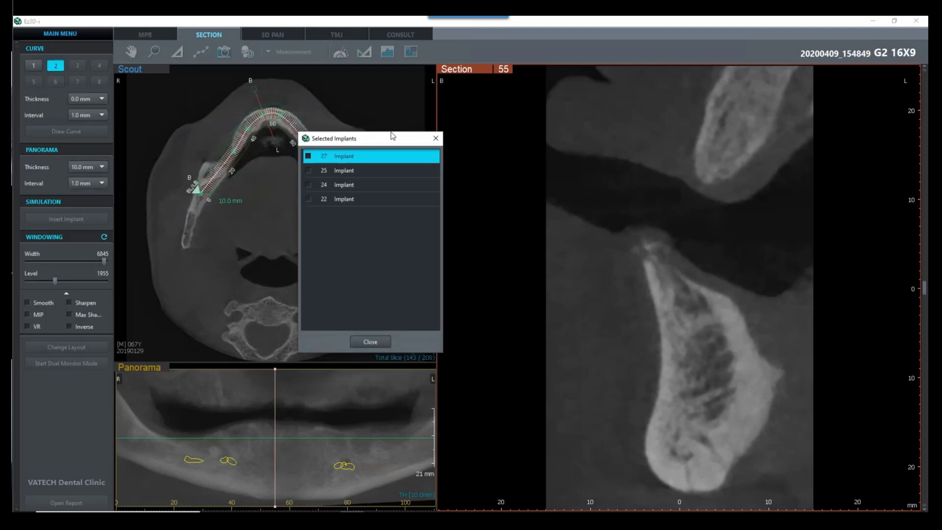
Place implants 27, 25, 24 and 22 in the panorama along the ridge between the two mental foramina
left_click_drag(392, 135, 241, 83)
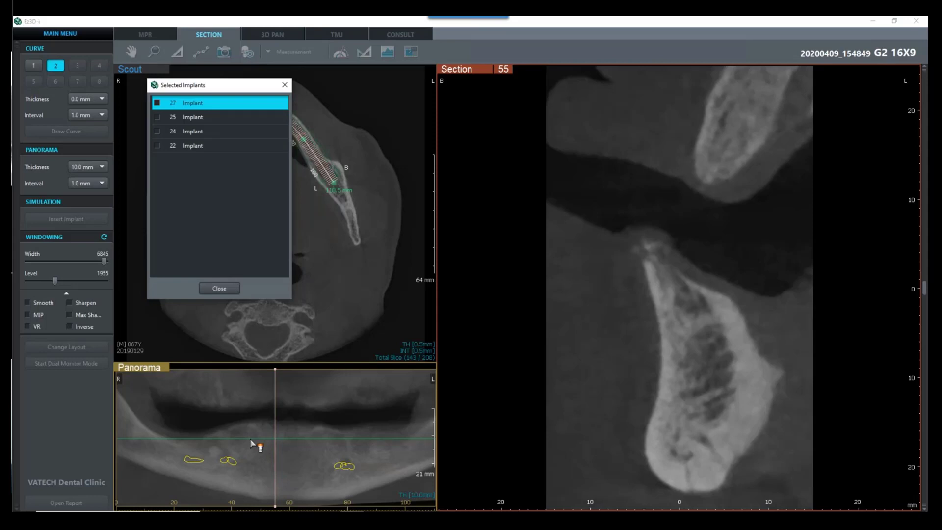
left_click(249, 444)
left_click(267, 443)
left_click(289, 444)
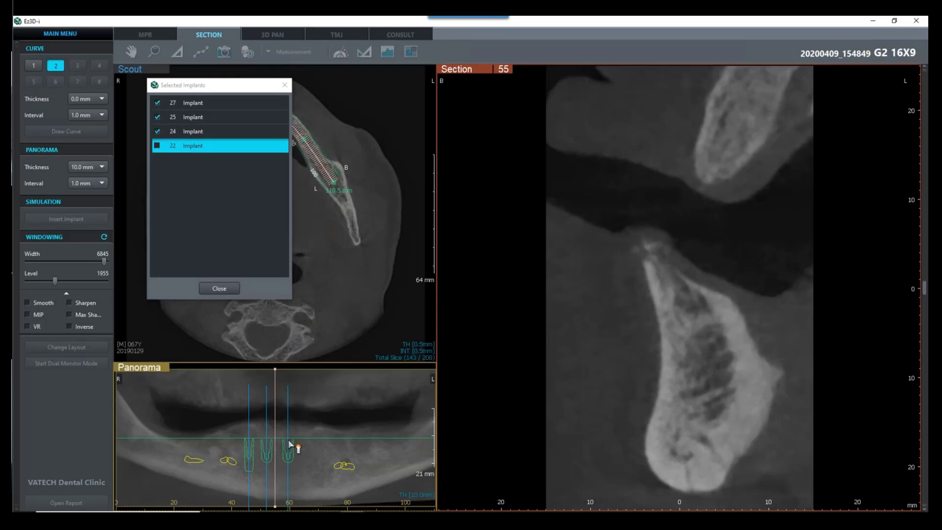
left_click(322, 437)
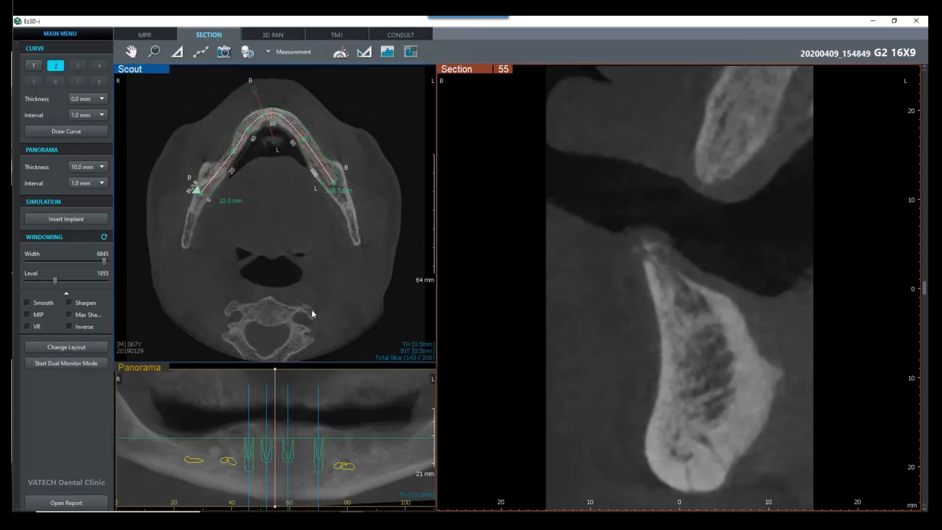
Shift implant 24 into the centre of the bone on section 59 and tilt it to follow the ridge's inclination
scroll(651, 338, "down", 1)
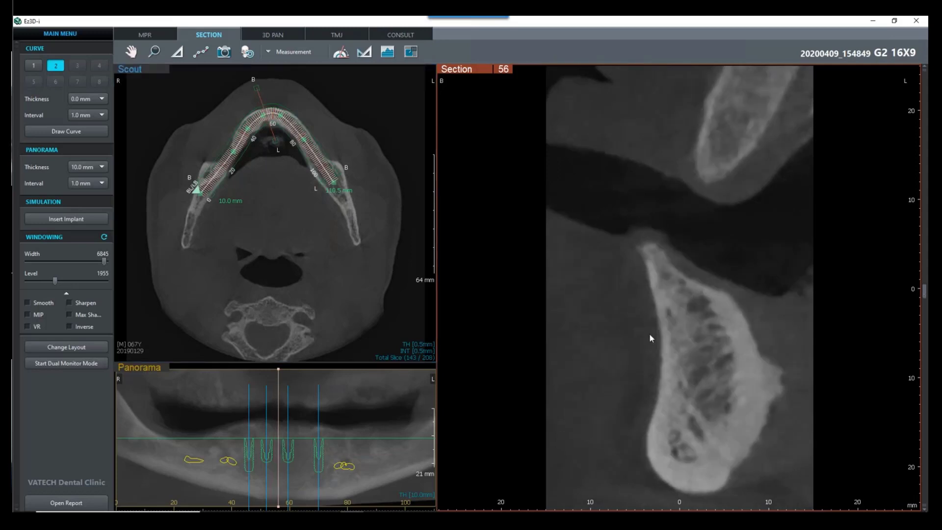
scroll(650, 336, "down", 3)
left_click_drag(652, 339, 679, 338)
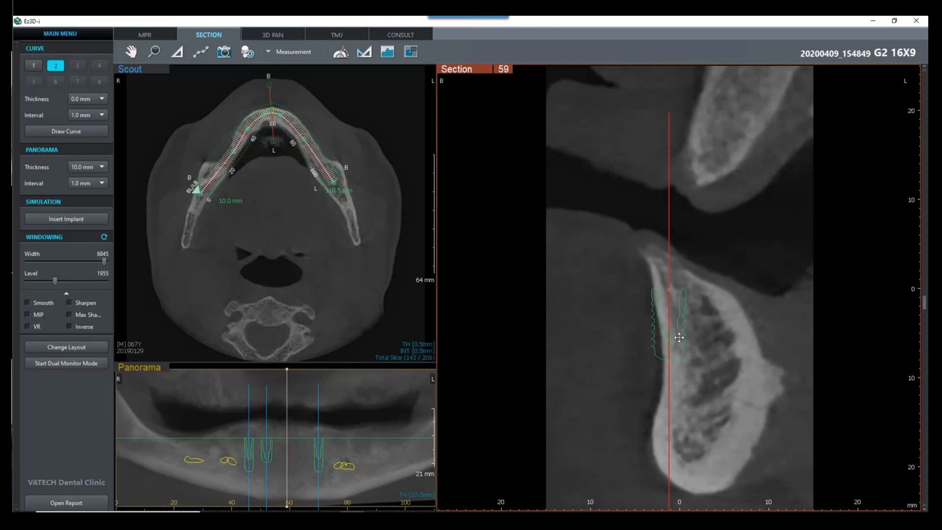
left_click_drag(678, 338, 704, 343)
left_click_drag(704, 267, 695, 264)
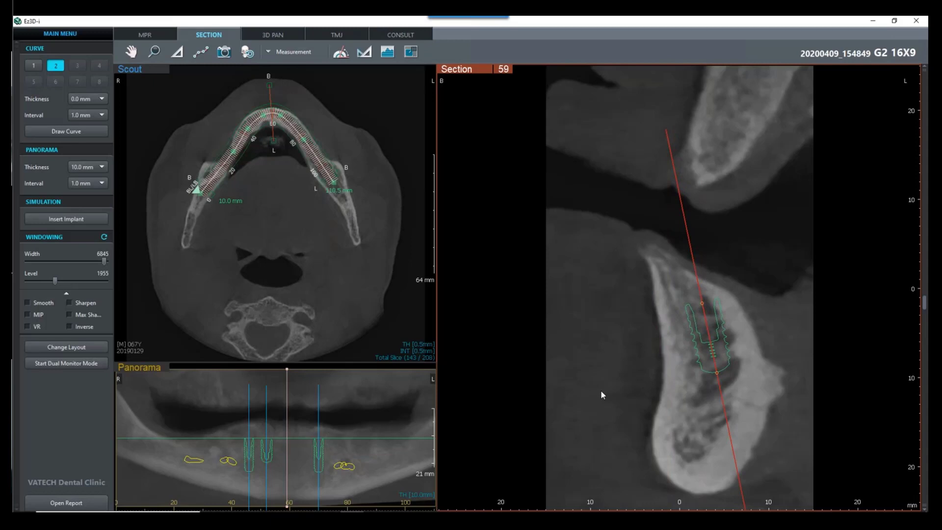
Reposition implant 25 inside the ridge on section 52 and angle it parallel to the bone
scroll(601, 395, "up", 1)
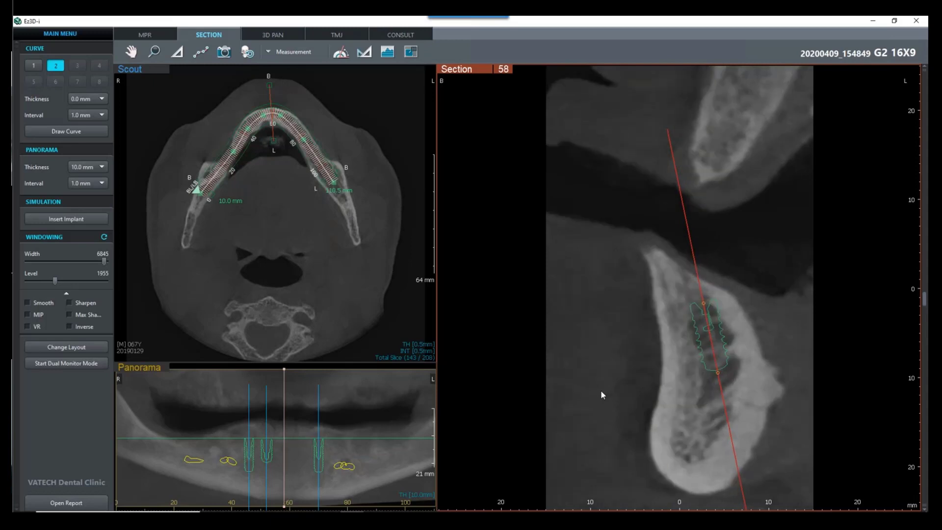
scroll(602, 395, "up", 5)
scroll(609, 402, "up", 1)
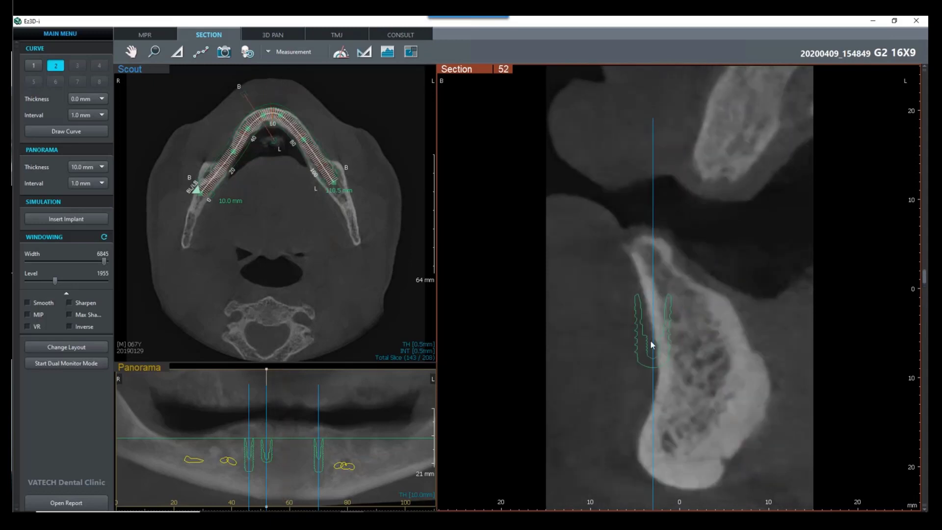
left_click(651, 340)
left_click_drag(679, 335, 702, 329)
left_click_drag(699, 407, 714, 385)
left_click_drag(704, 342, 698, 348)
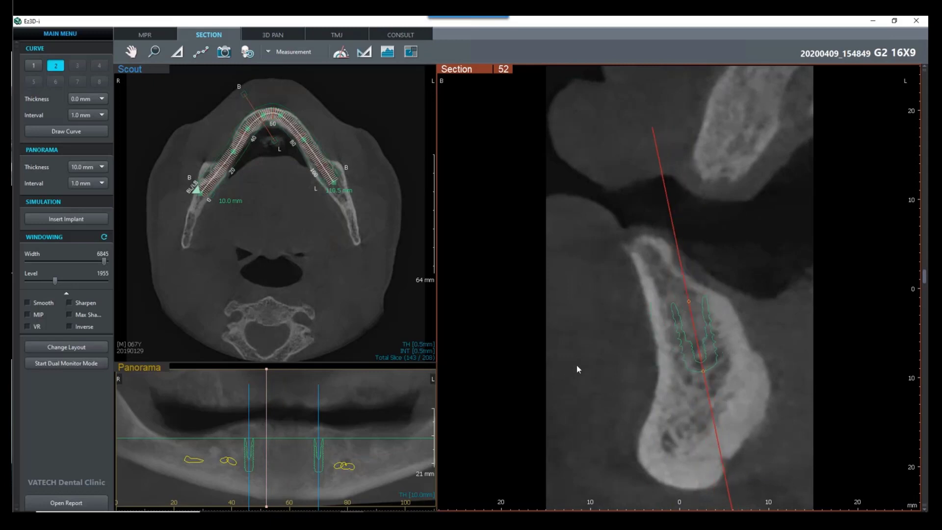
Shift implant 27 sideways into the centre of the bone on section 46
scroll(591, 378, "up", 1)
scroll(591, 379, "up", 5)
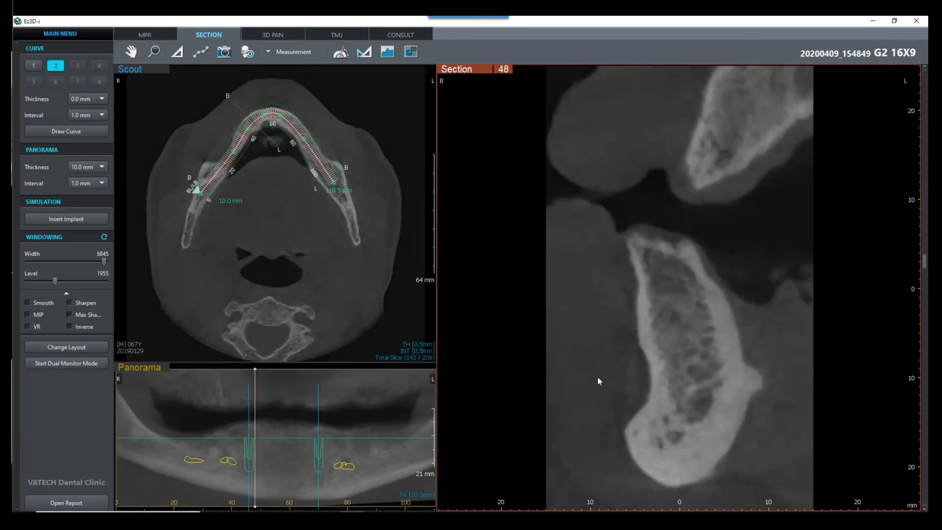
left_click_drag(652, 355, 683, 351)
scroll(283, 475, "down", 1)
scroll(284, 475, "down", 3)
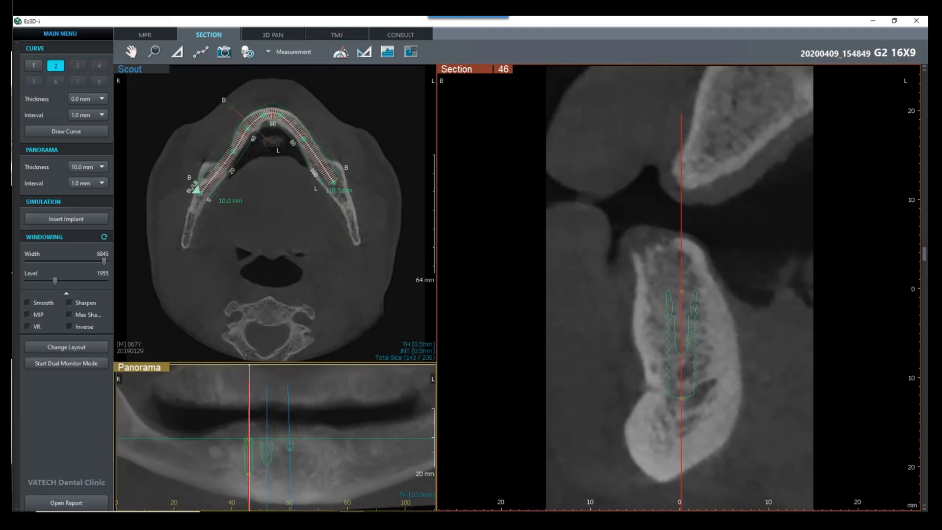
Draw an angle of about 30° in the panorama, opening distally from implant 27's vertical axis with its vertex at the implant's apex
left_click(340, 53)
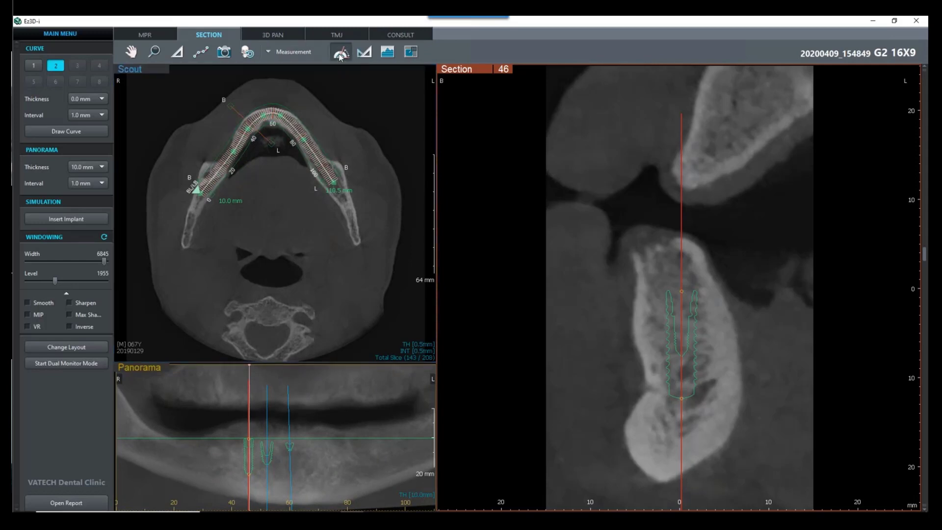
left_click(249, 386)
left_click(250, 476)
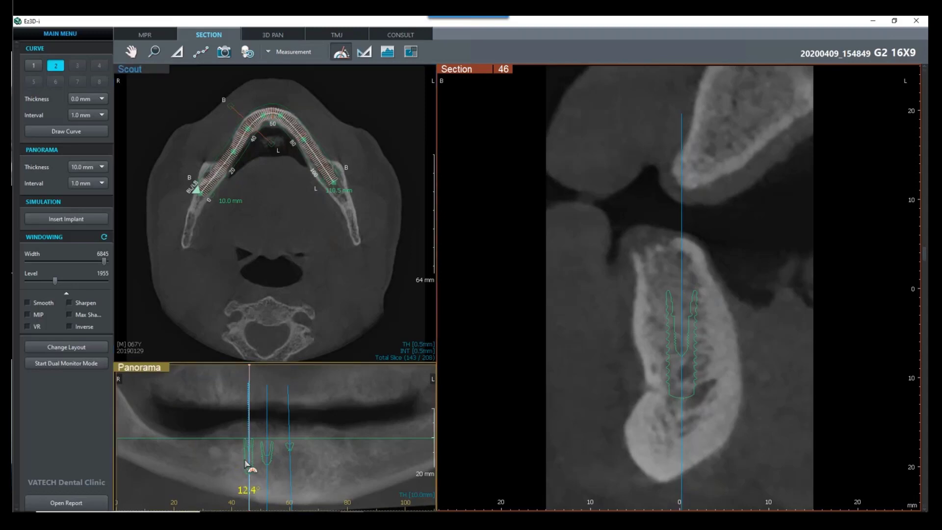
left_click(207, 404)
left_click(248, 453)
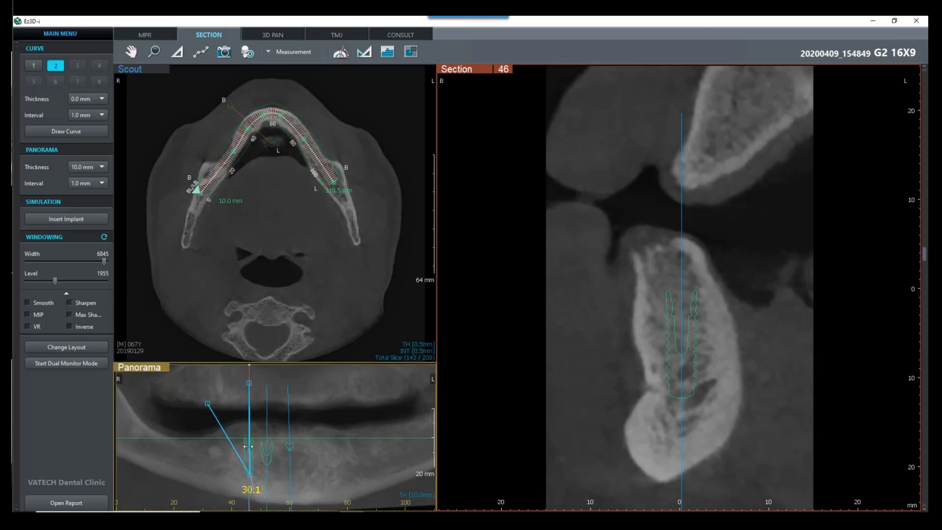
Tilt implant 27 distally along the angle guide, align the section line with its axis and fine-tune its position on section 38
left_click_drag(249, 374, 202, 389)
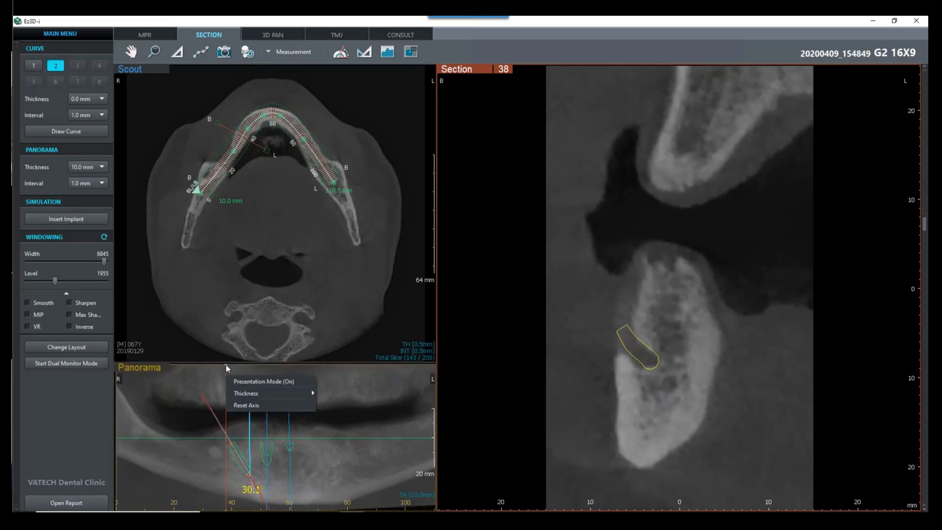
mouse_move(226, 365)
left_mouse_down()
mouse_move(209, 364)
mouse_move(225, 365)
left_mouse_up()
scroll(692, 312, "down", 2)
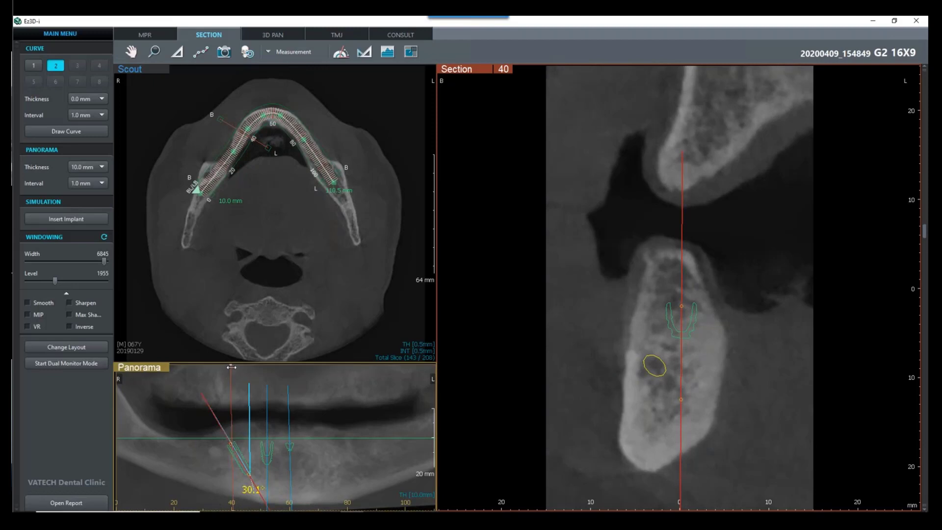
left_click_drag(230, 368, 180, 367)
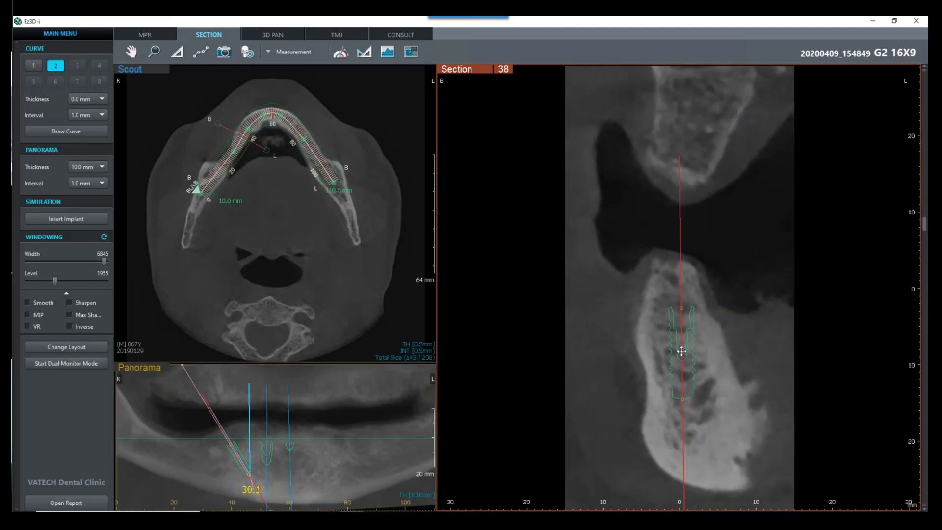
left_click_drag(681, 351, 683, 351)
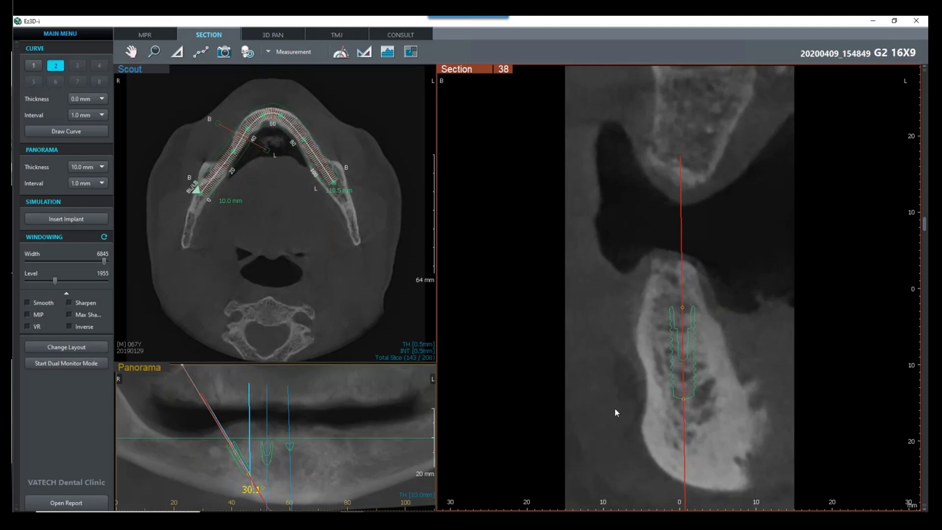
Move the angle guide in the panorama from implant 27 across to implant 22
scroll(350, 470, "down", 3)
scroll(362, 463, "up", 2)
scroll(362, 463, "up", 7)
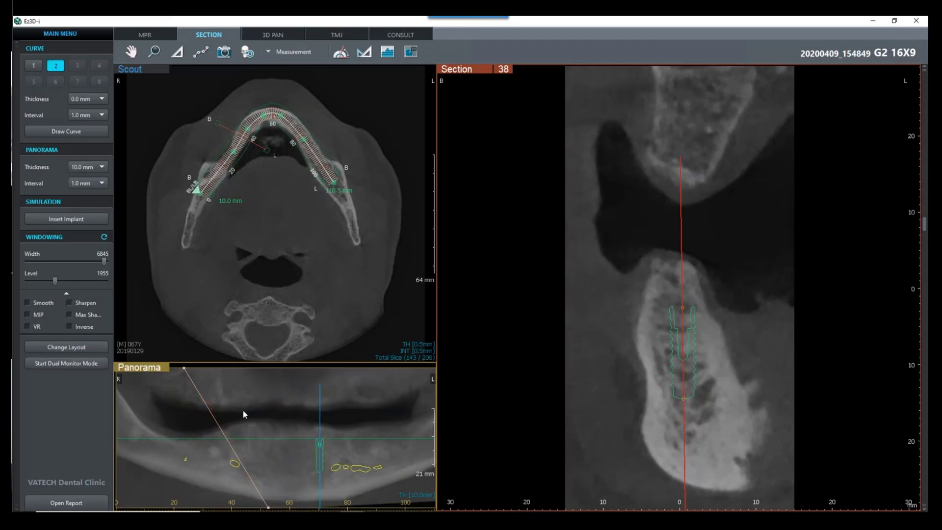
scroll(250, 420, "down", 4)
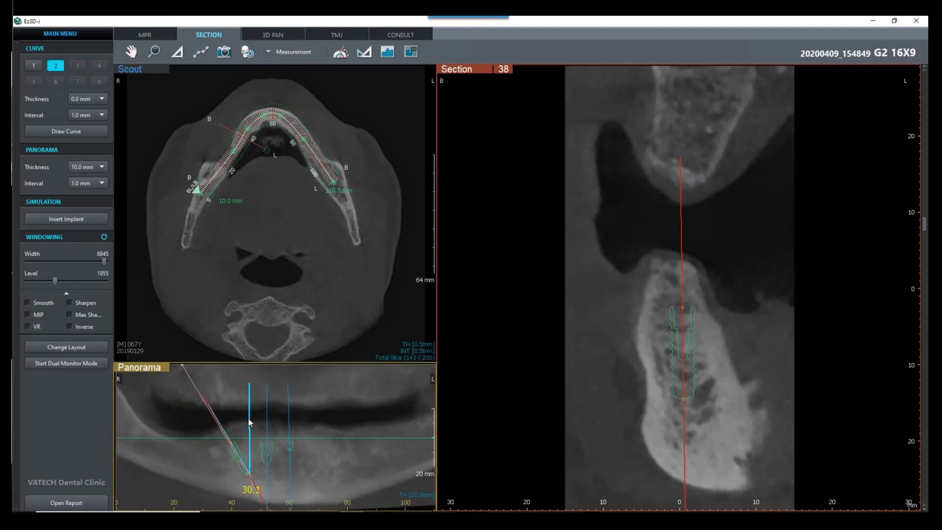
left_click_drag(249, 422, 314, 428)
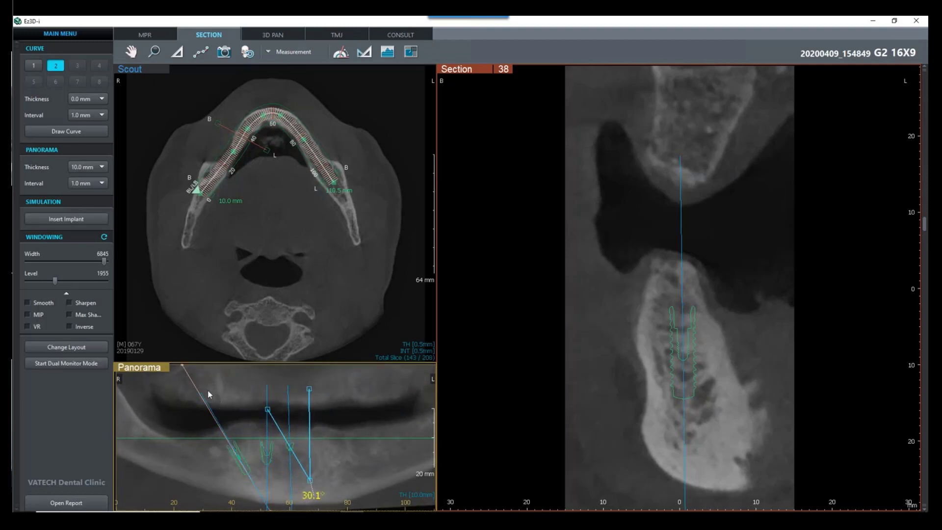
Centre implant 22 in the bone on section 70 and mirror the angle guide so it opens distally from that implant
left_click_drag(195, 381, 317, 364)
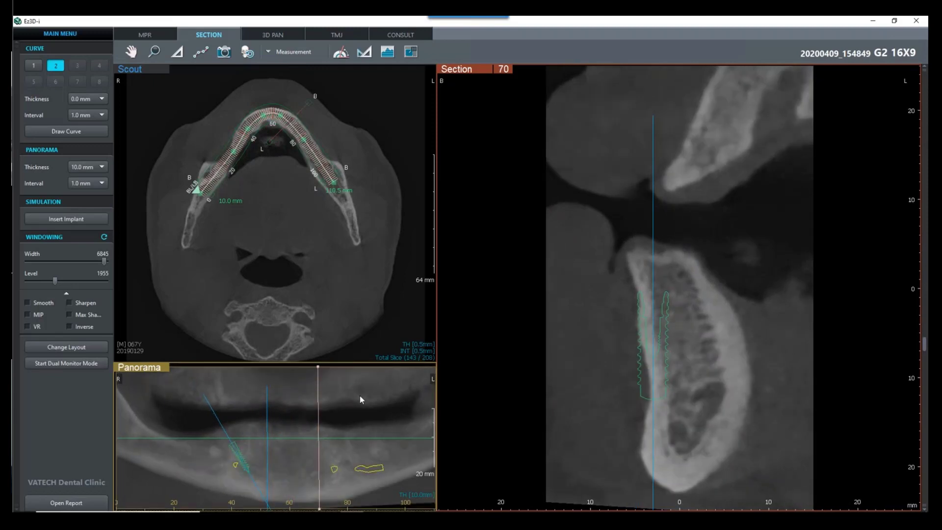
left_click_drag(654, 354, 690, 353)
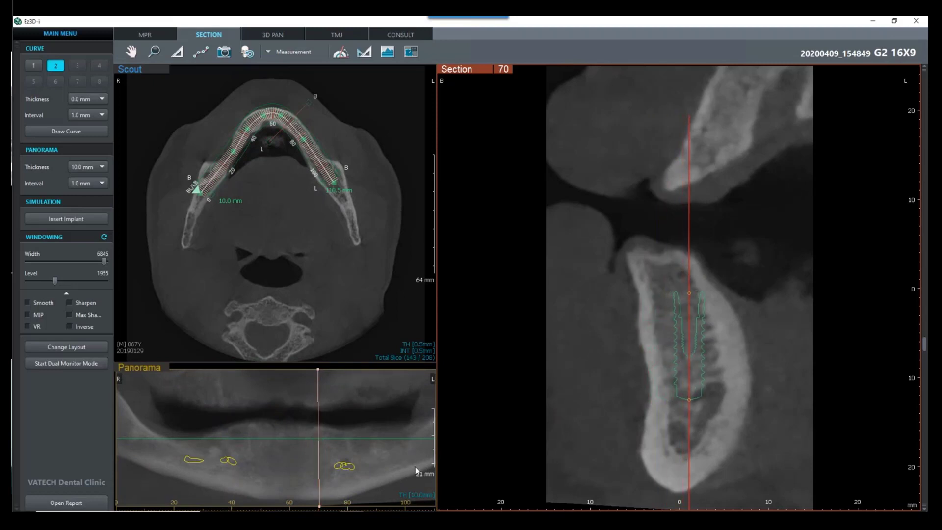
scroll(350, 418, "down", 1)
left_click_drag(310, 425, 368, 399)
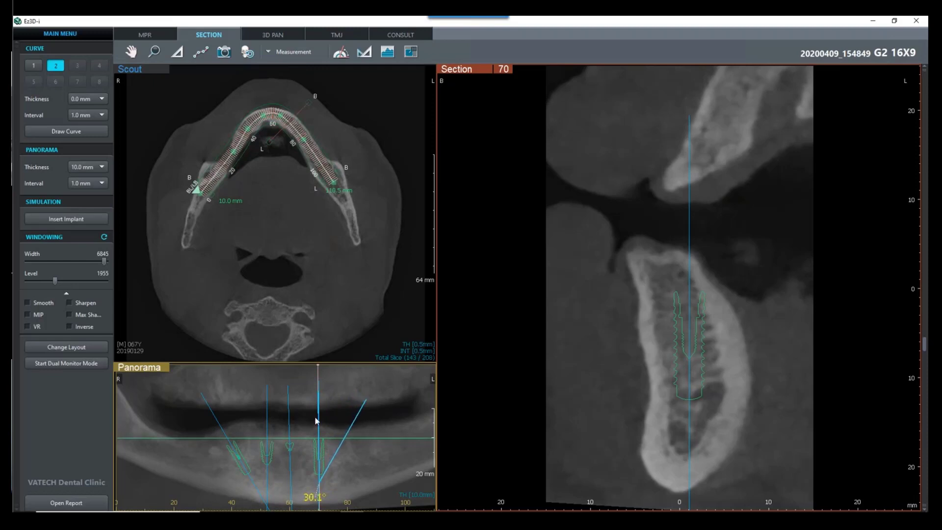
Tilt implant 22 distally along the angle guide and align the section line with its axis on section 77
left_click_drag(318, 375, 289, 377)
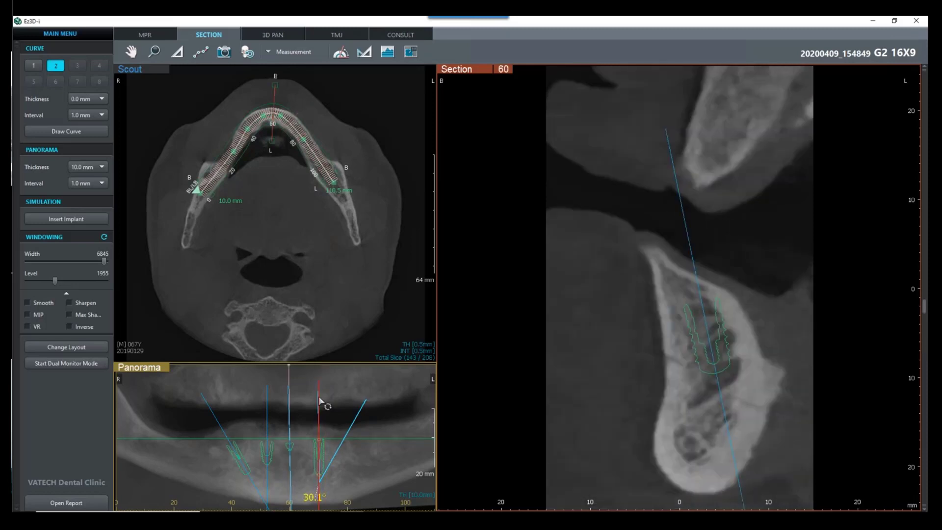
left_click_drag(319, 392, 364, 395)
left_click_drag(320, 420, 317, 415)
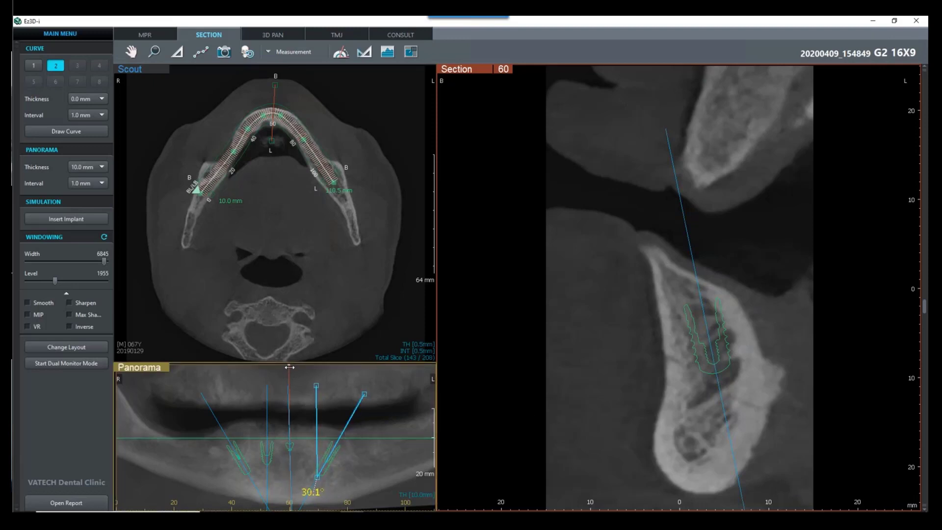
left_click_drag(289, 366, 354, 391)
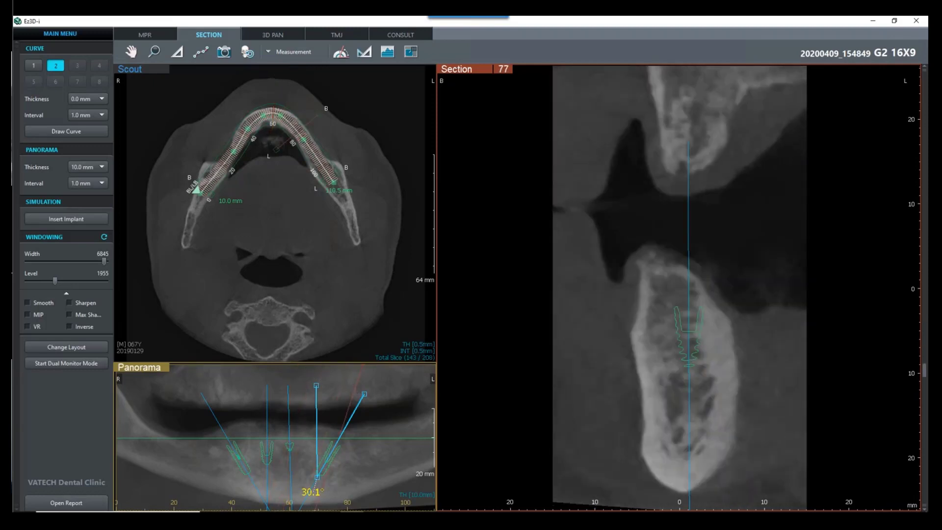
left_click_drag(368, 368, 373, 374)
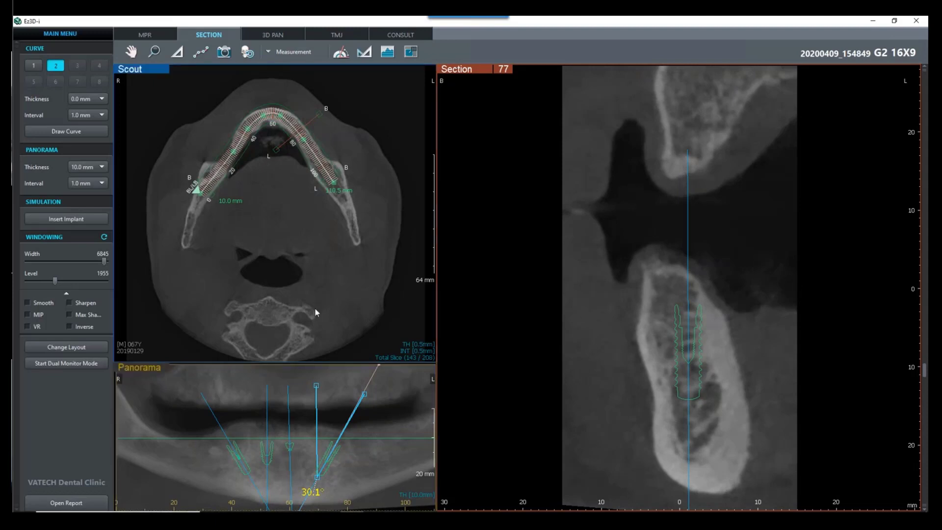
Draw a new, shorter arch curve on axial slice 146 that follows the ridge through the four implants
scroll(253, 345, "down", 1)
scroll(256, 265, "down", 3)
scroll(265, 273, "down", 2)
scroll(263, 271, "down", 3)
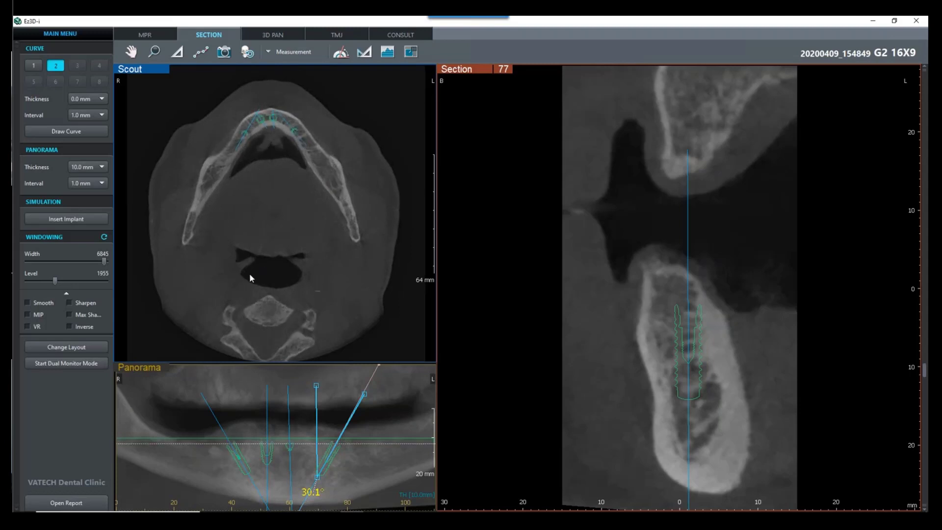
scroll(278, 219, "down", 1)
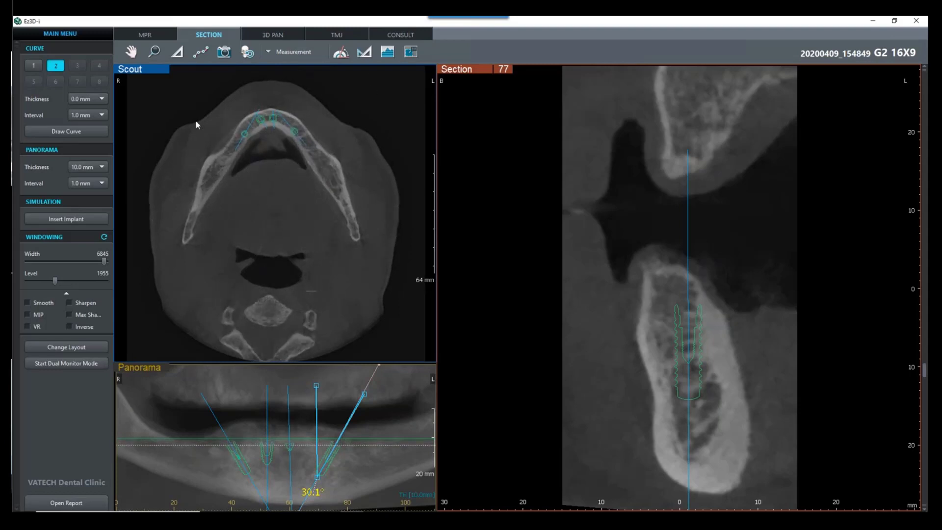
left_click(77, 131)
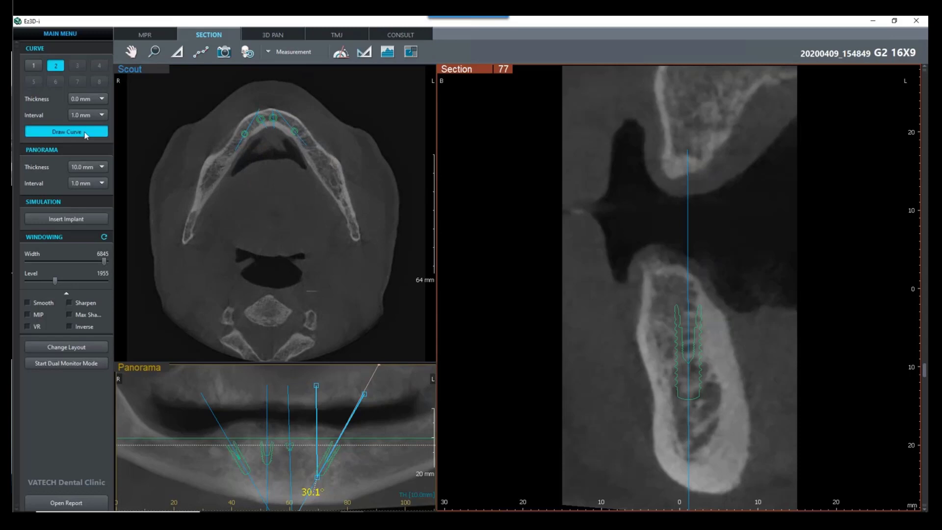
left_click(231, 165)
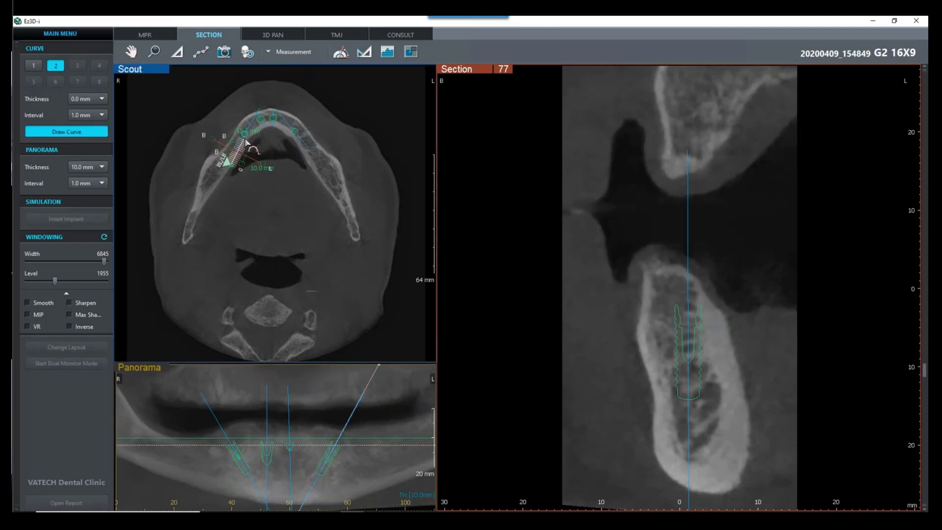
left_click(268, 116)
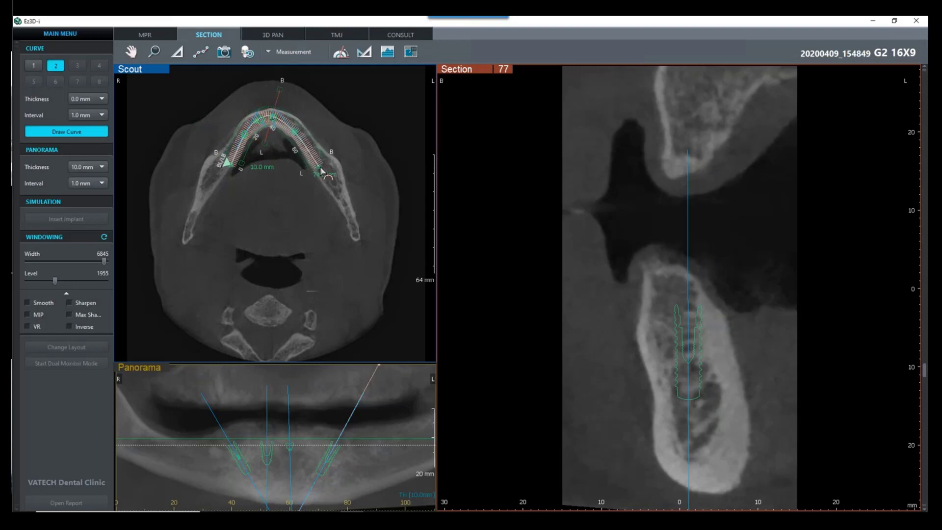
double_click(321, 171)
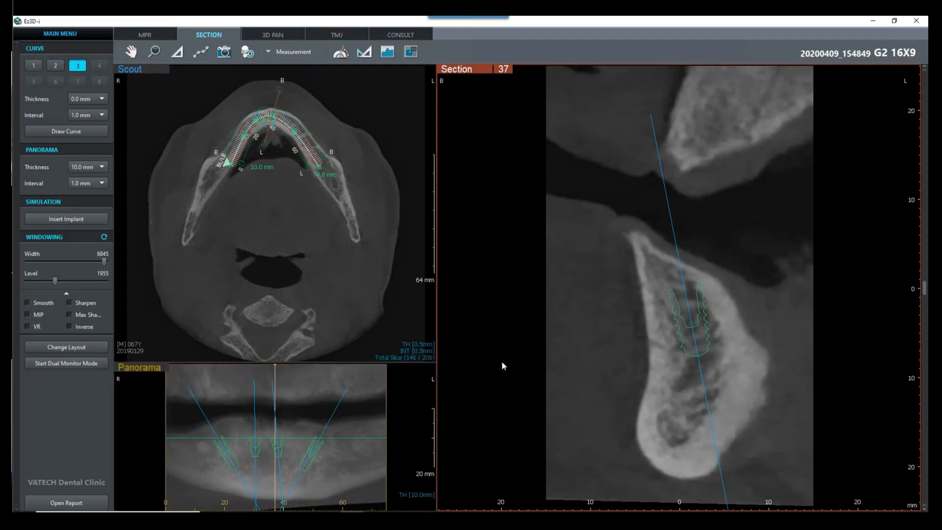
Check implant 27 against the traced canal on section 20 and shift the implant mesially in the panorama, away from the nerve
scroll(502, 362, "up", 5)
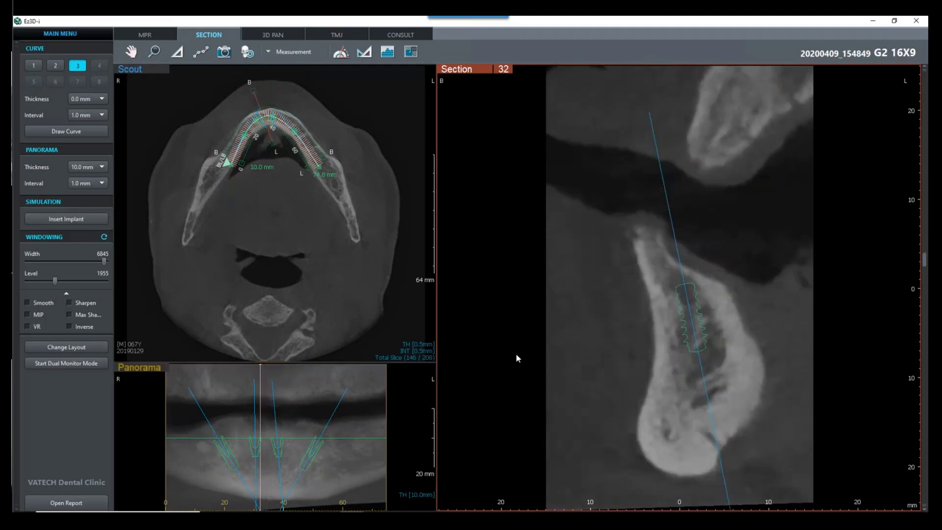
scroll(516, 358, "up", 6)
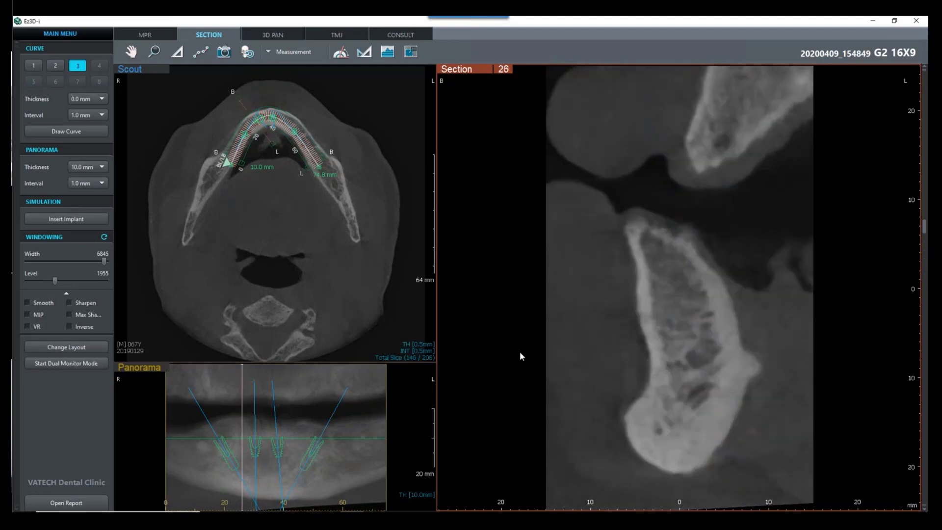
scroll(519, 349, "up", 7)
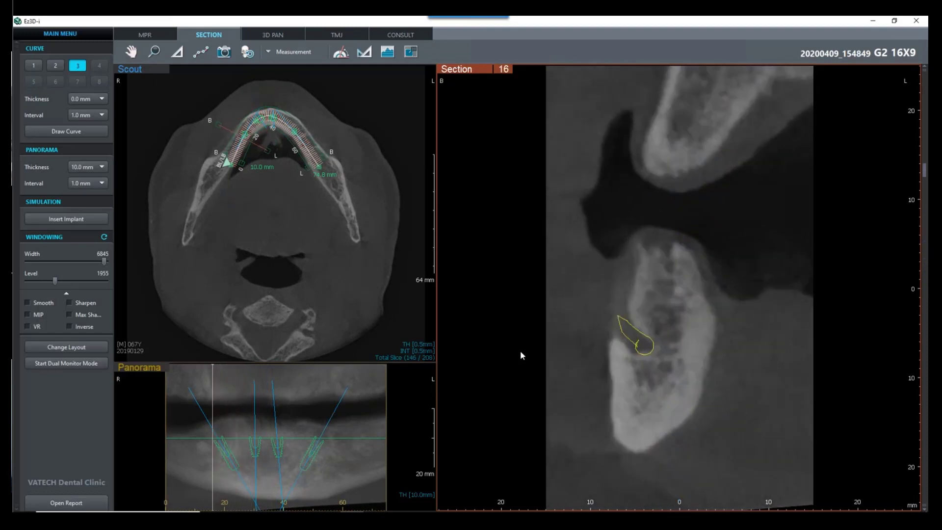
scroll(519, 352, "down", 2)
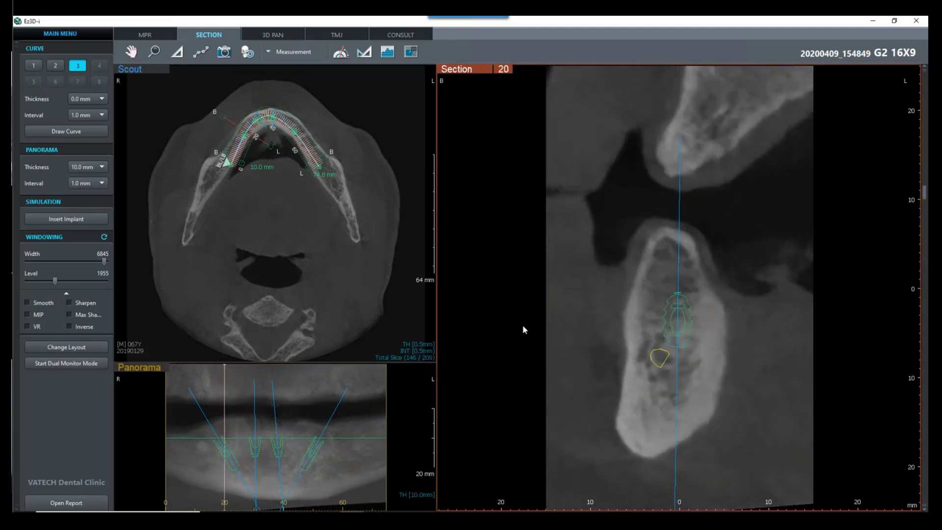
scroll(193, 488, "down", 4)
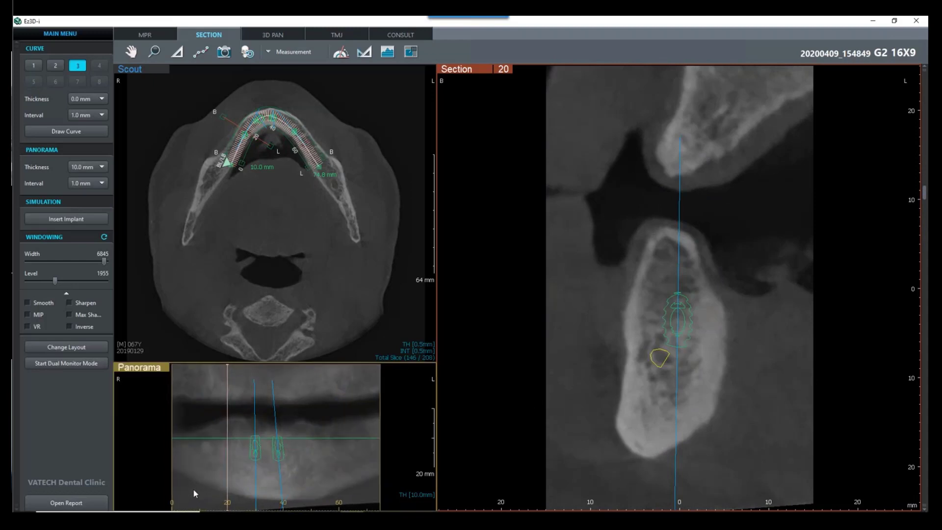
scroll(200, 490, "down", 2)
scroll(211, 483, "up", 2)
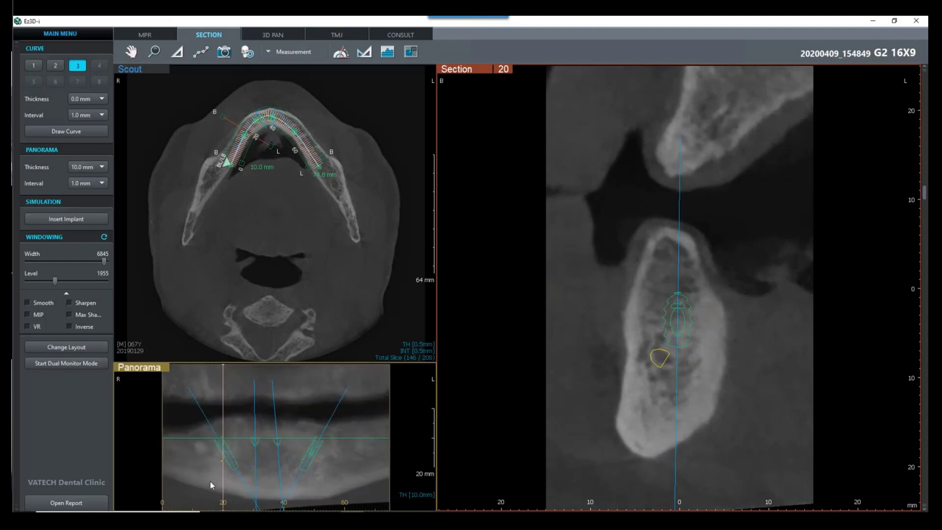
left_click(228, 459)
left_click_drag(230, 457, 237, 459)
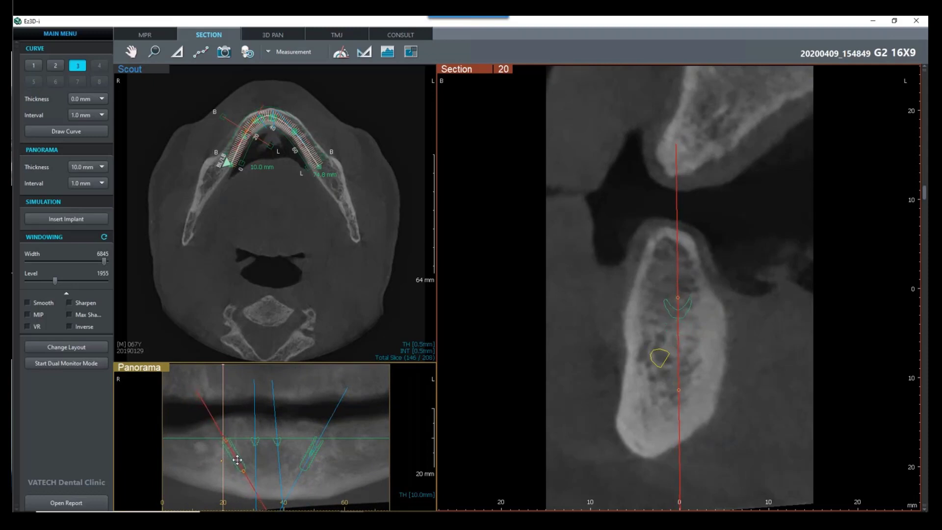
Step through the cross-sections from implant 27 to implant 22 and shift implant 22 slightly mesially, checking it on section 47
scroll(666, 307, "down", 5)
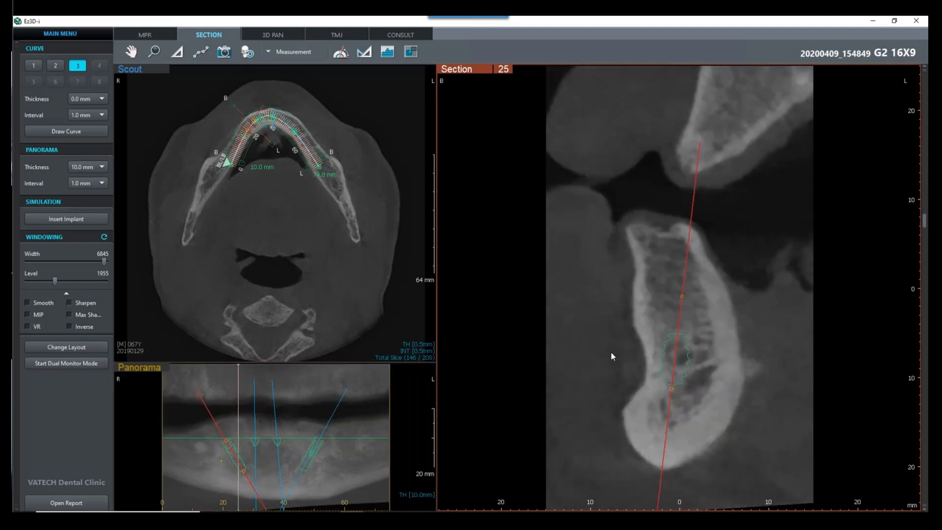
scroll(610, 352, "down", 10)
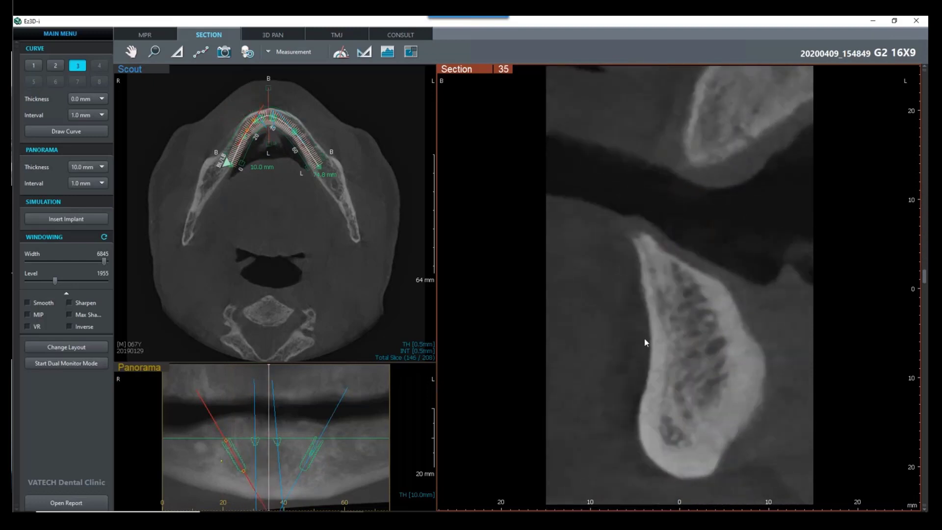
scroll(645, 339, "down", 12)
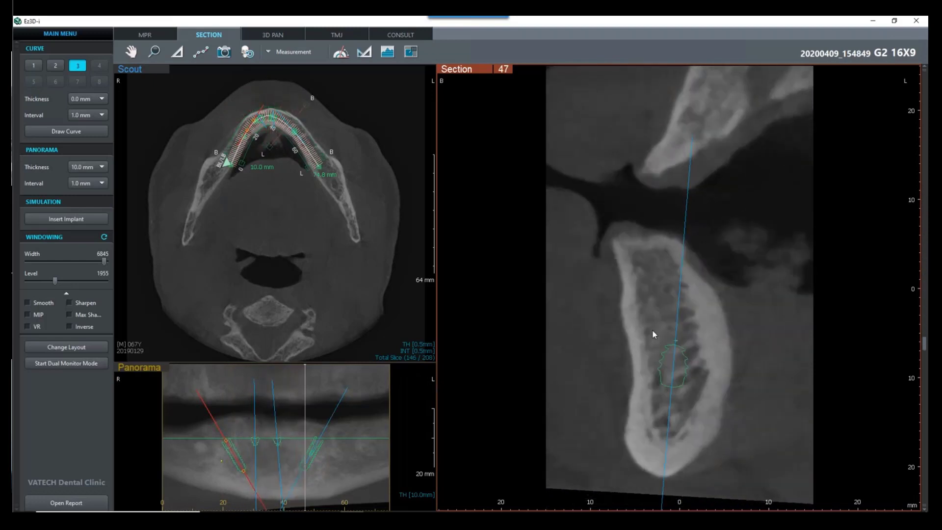
scroll(652, 333, "down", 6)
scroll(652, 330, "up", 6)
left_click(311, 455)
scroll(350, 418, "down", 2)
scroll(343, 428, "up", 1)
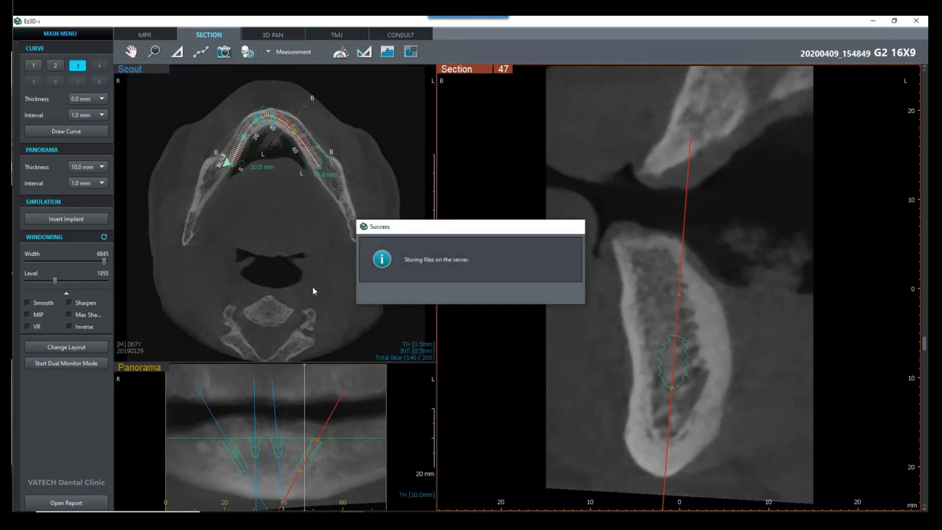
Capture an image of the panorama view with the planned implants
left_click(268, 51)
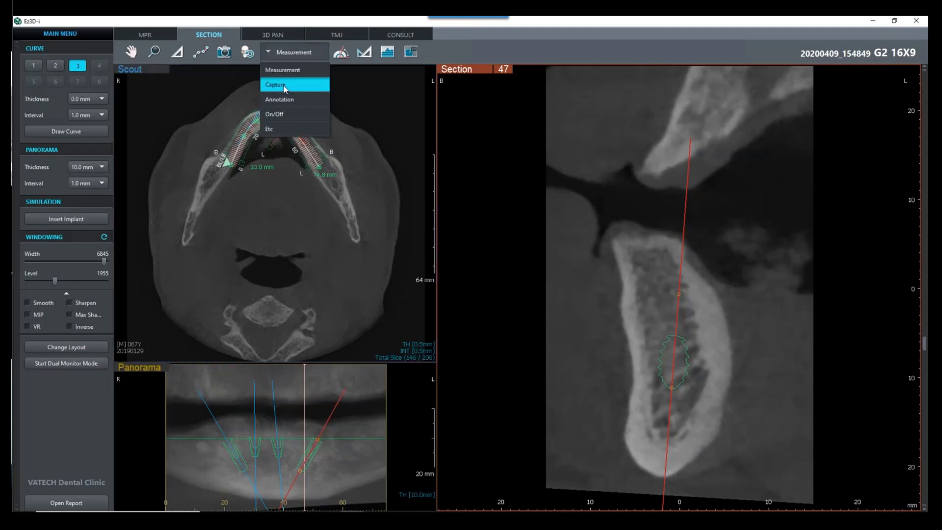
left_click(290, 87)
left_click(340, 51)
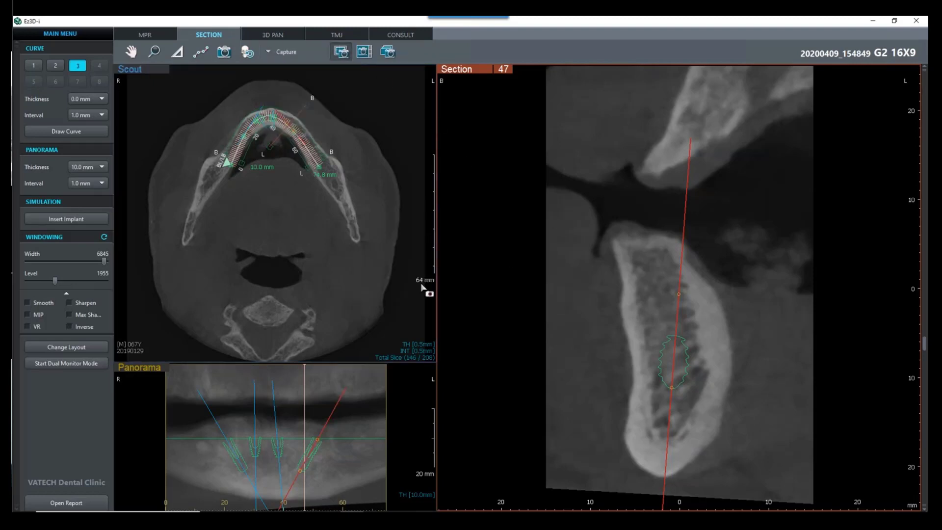
left_click(267, 434)
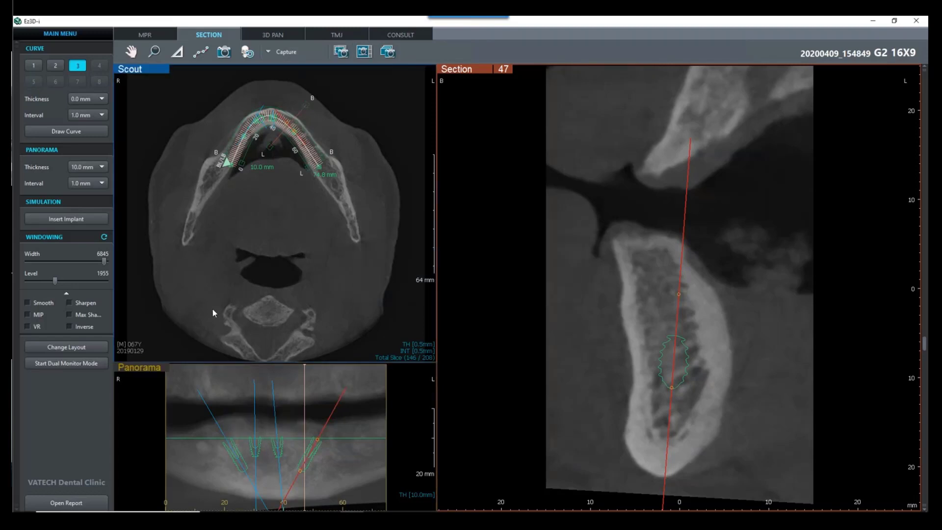
Switch to the MPR layout and examine the axial slices at the level of the four implants
left_click(145, 36)
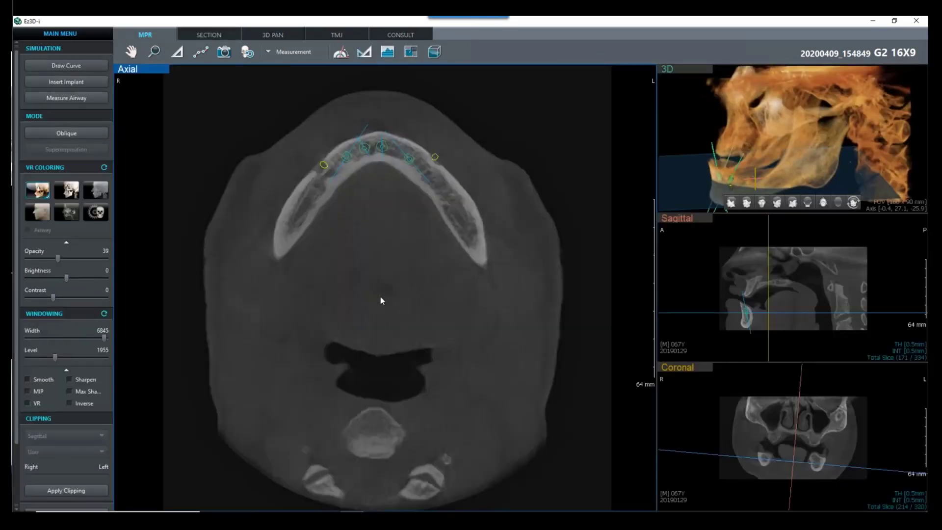
scroll(380, 295, "up", 3)
scroll(403, 295, "up", 4)
scroll(405, 297, "up", 3)
scroll(408, 298, "down", 1)
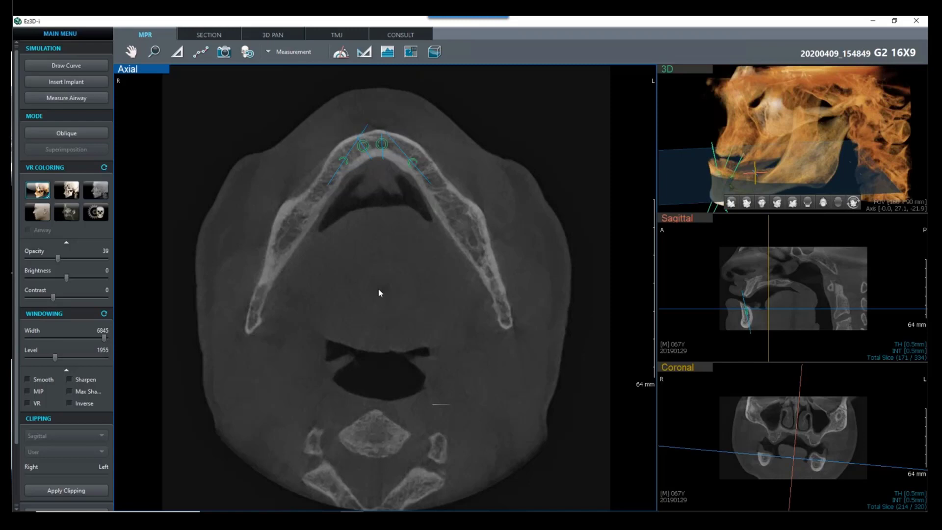
Make the 3D rendering the main view and rotate it to look down on the mandibular arch and implants
left_click_drag(658, 175, 712, 118)
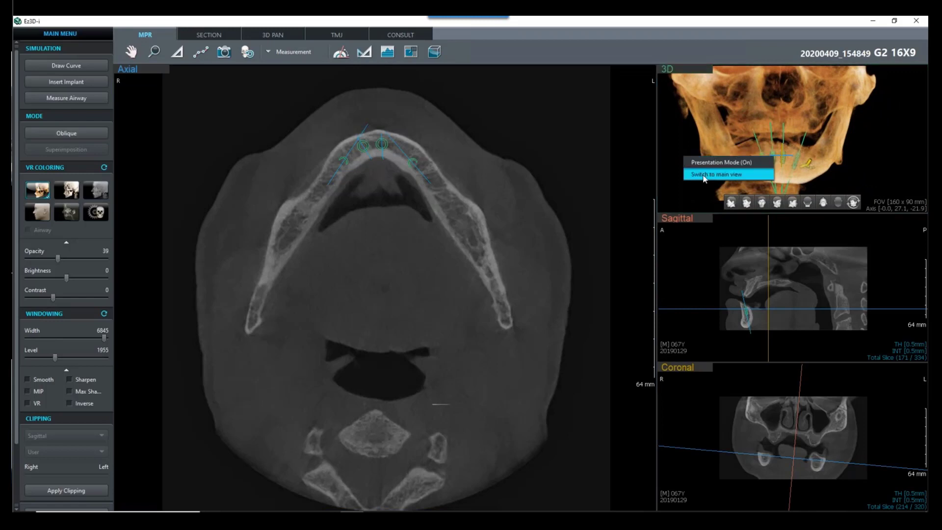
left_click_drag(387, 354, 388, 353)
left_click_drag(487, 257, 383, 242)
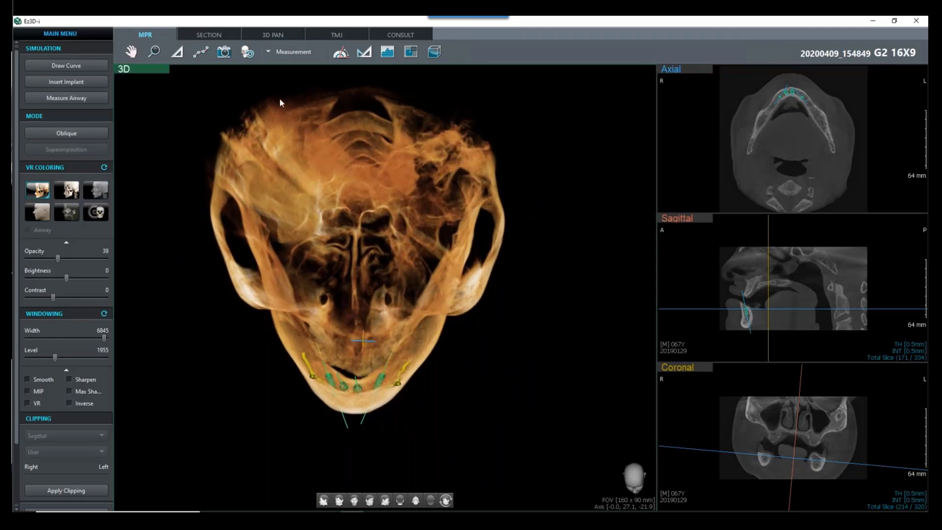
Sculpt the 3D rendering with a freehand outline around the anterior jaws, remove everything outside it and inspect the implants from the front
left_click(292, 52)
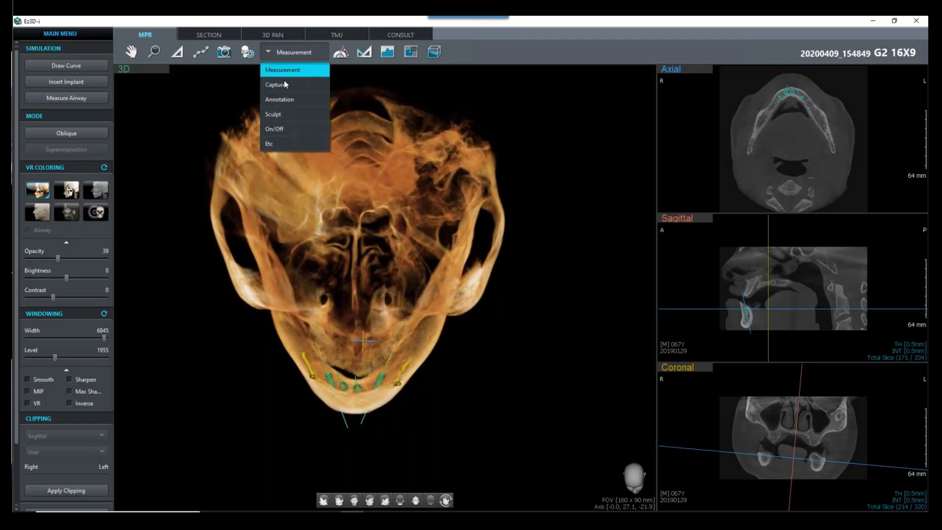
left_click(293, 114)
mouse_move(235, 349)
left_mouse_down()
mouse_move(240, 357)
mouse_move(370, 273)
mouse_move(466, 353)
left_mouse_up()
mouse_move(378, 450)
left_mouse_down()
mouse_move(263, 389)
mouse_move(246, 347)
left_mouse_up()
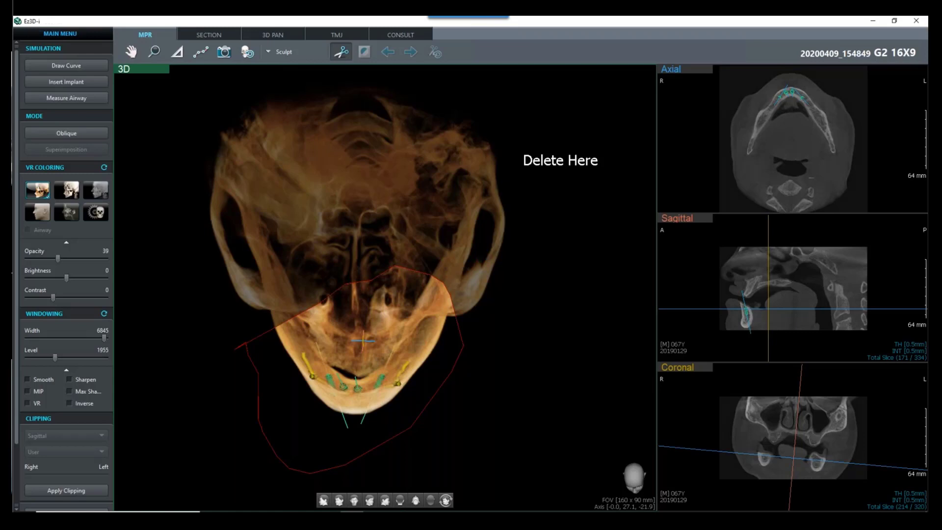
right_click(376, 304)
mouse_move(371, 331)
left_mouse_down()
mouse_move(355, 257)
mouse_move(383, 223)
mouse_move(414, 251)
mouse_move(416, 225)
mouse_move(426, 286)
left_mouse_up()
left_click_drag(402, 363, 398, 373)
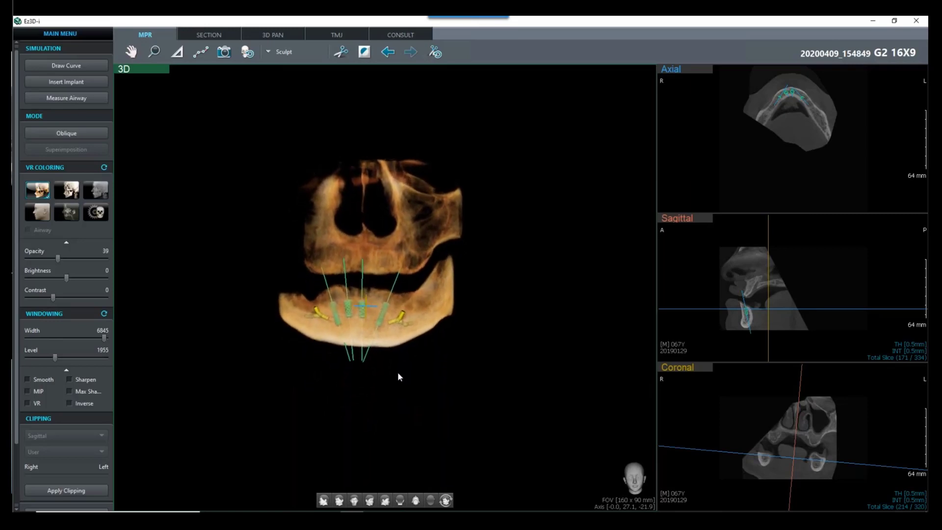
left_click_drag(461, 228, 464, 226)
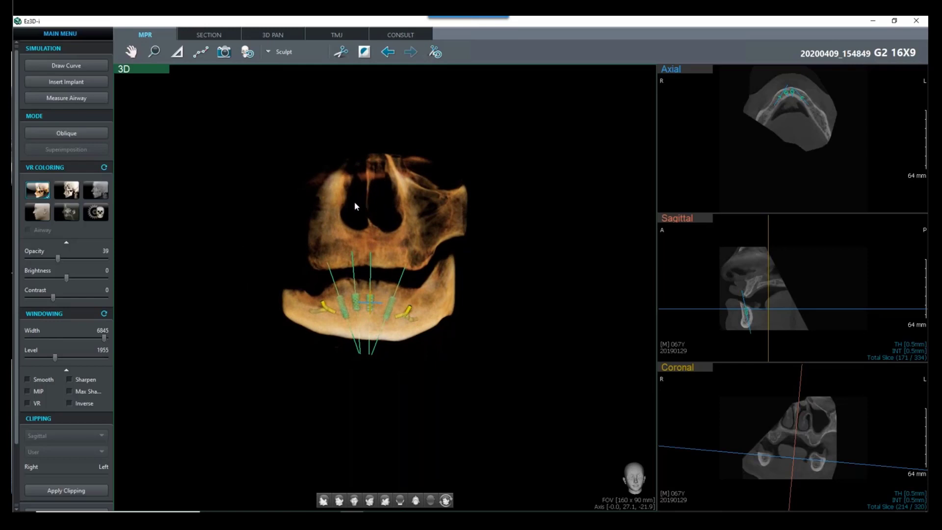
Clip the 3D rendering axially from the head side down to the mandible, inspect the implants and reset the clipping
left_click(75, 494)
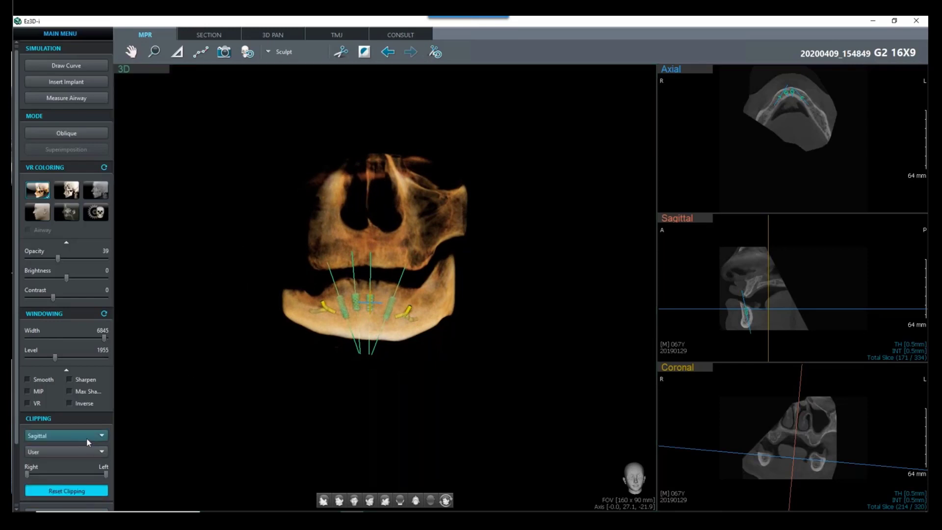
left_click(64, 435)
left_click(66, 471)
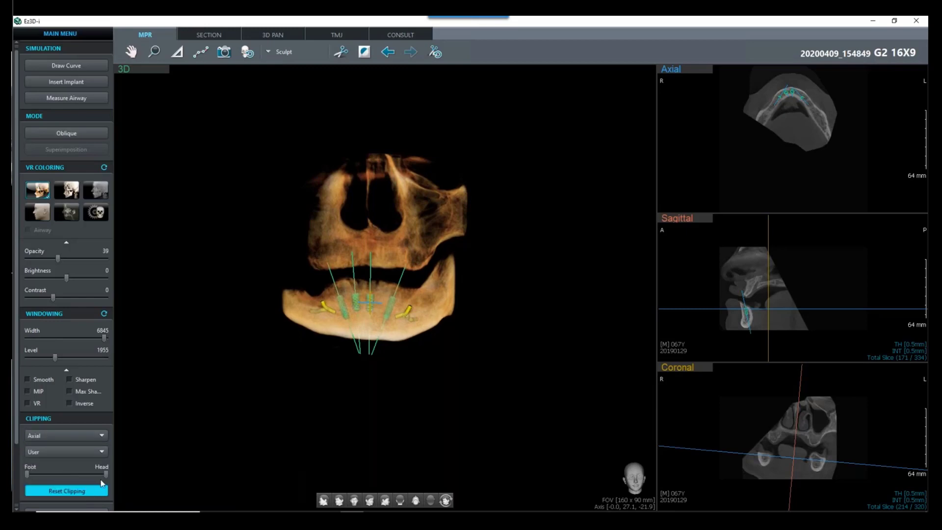
left_click_drag(104, 472, 59, 490)
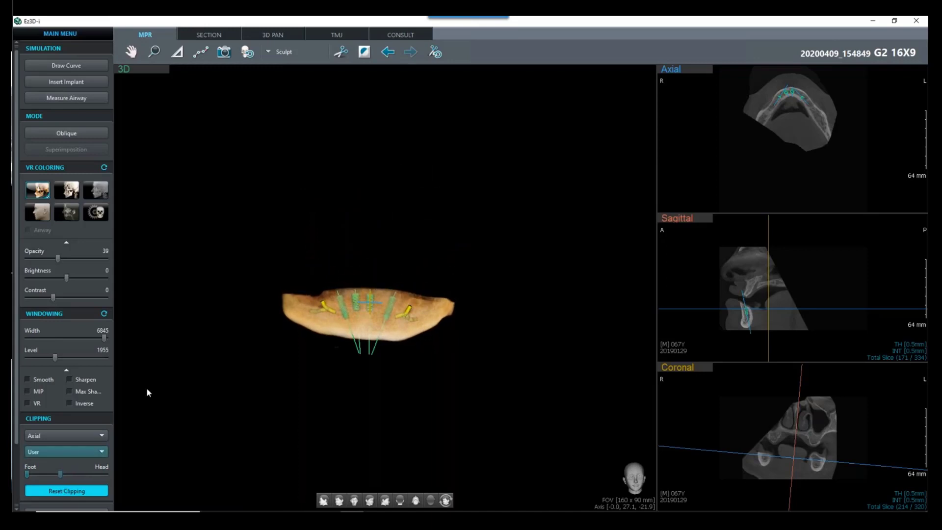
left_click_drag(147, 392, 365, 169)
left_click(60, 491)
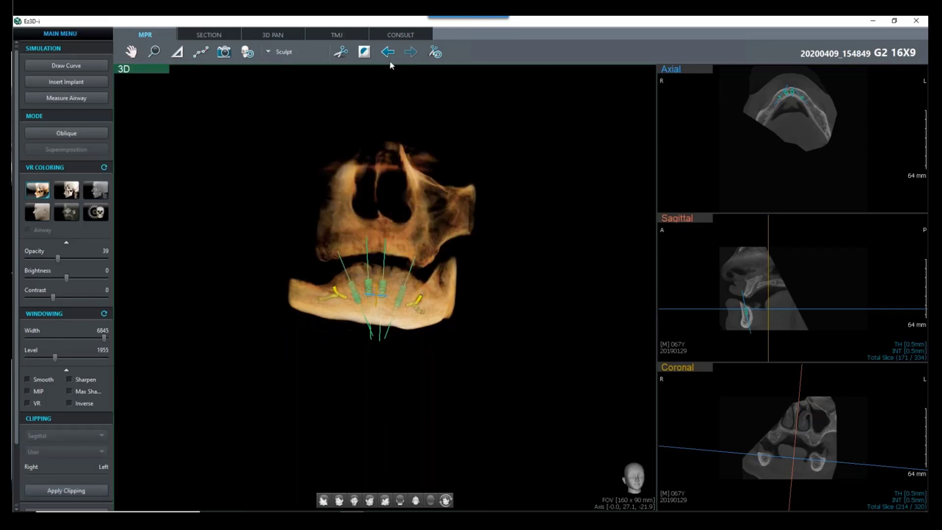
Reset the sculpting of the 3D rendering and make the axial view the main view
left_click(435, 52)
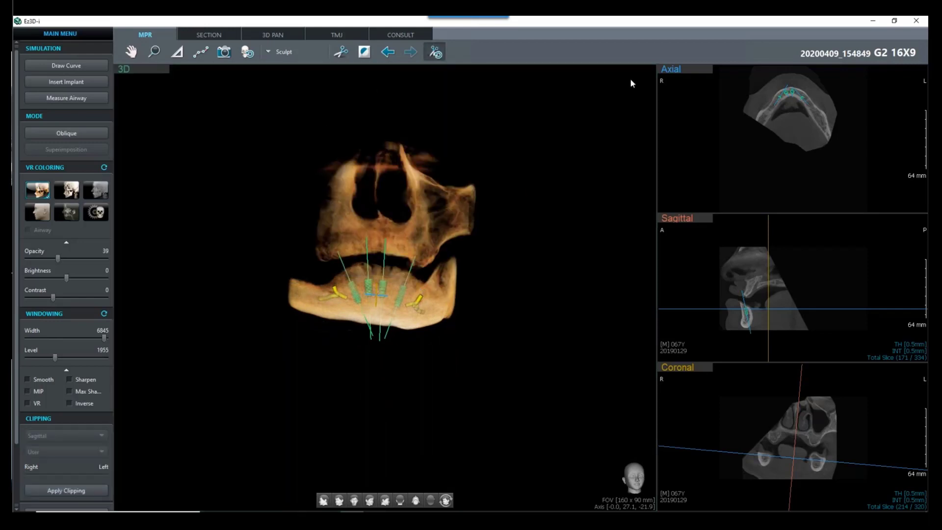
right_click(689, 119)
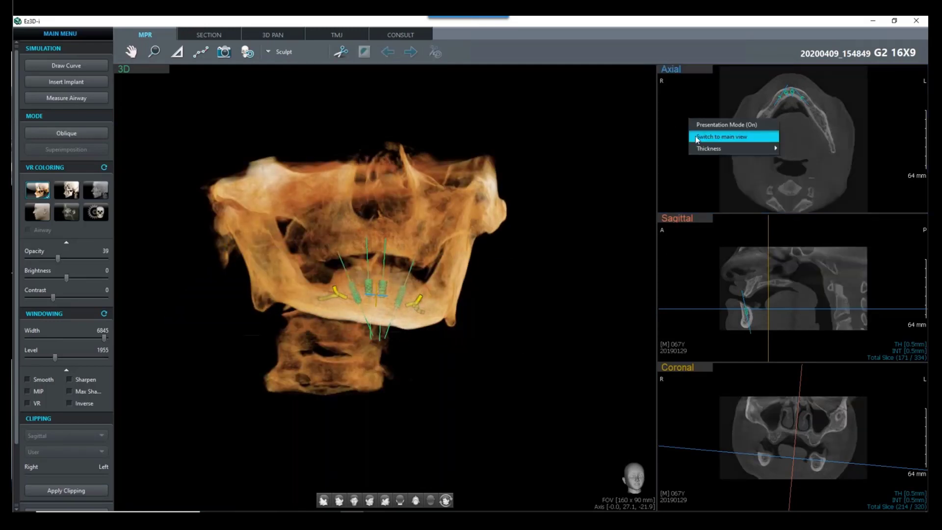
left_click(716, 137)
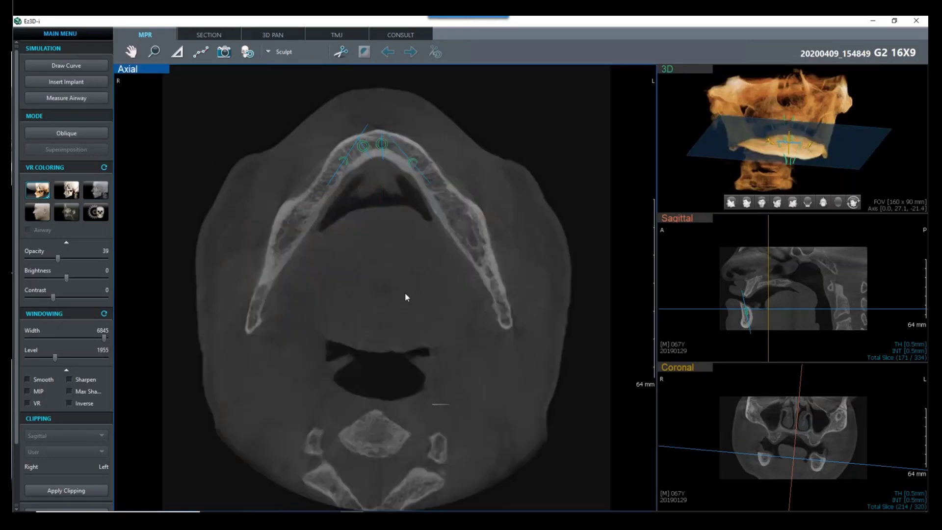
Draw a length line about 94 mm long across the axial slice through the two anterior implants
scroll(406, 285, "down", 1)
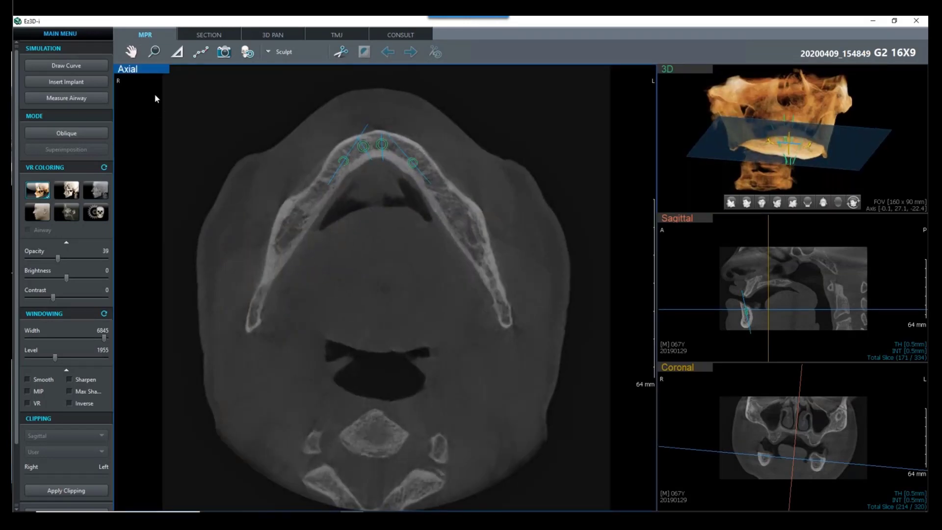
left_click(175, 54)
left_click(269, 151)
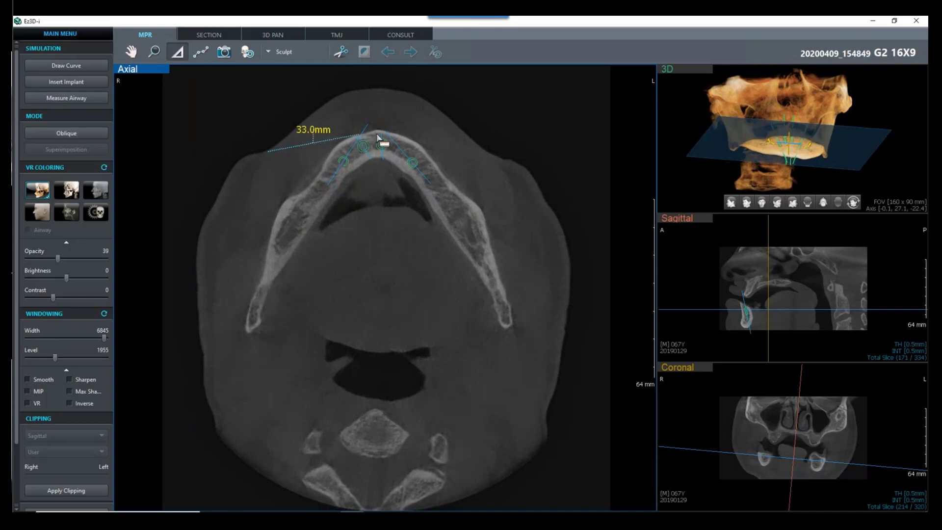
left_click(531, 135)
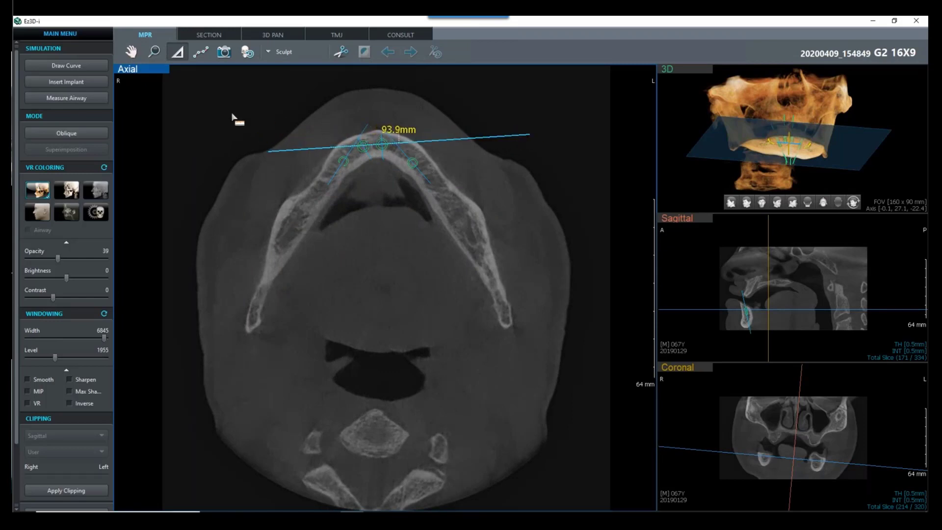
Draw a second length line across the arch at the distal implants and extend it to about 80 mm
left_click(312, 173)
left_click(504, 166)
left_click(357, 175)
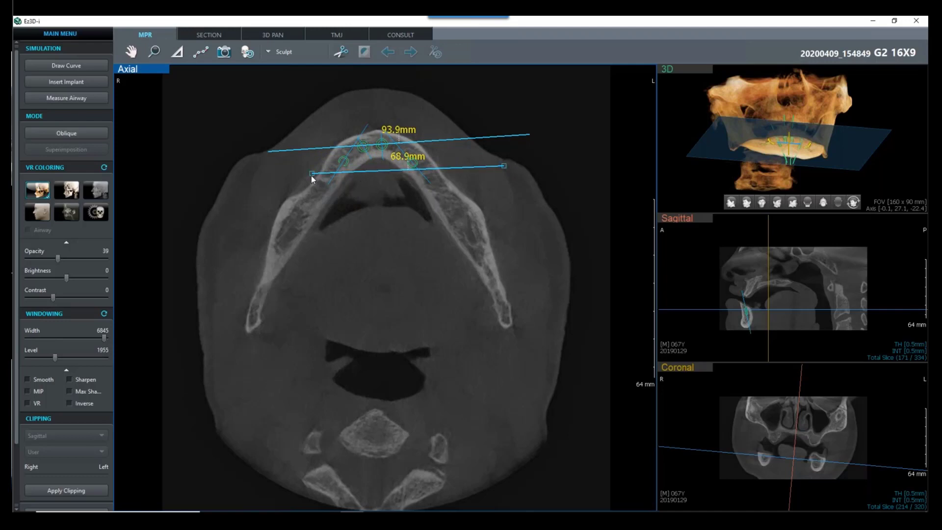
left_click_drag(311, 175, 280, 169)
Measure the distance between the anterior and distal lines on both sides of the arch and move both labels clear of the implants
left_click(177, 52)
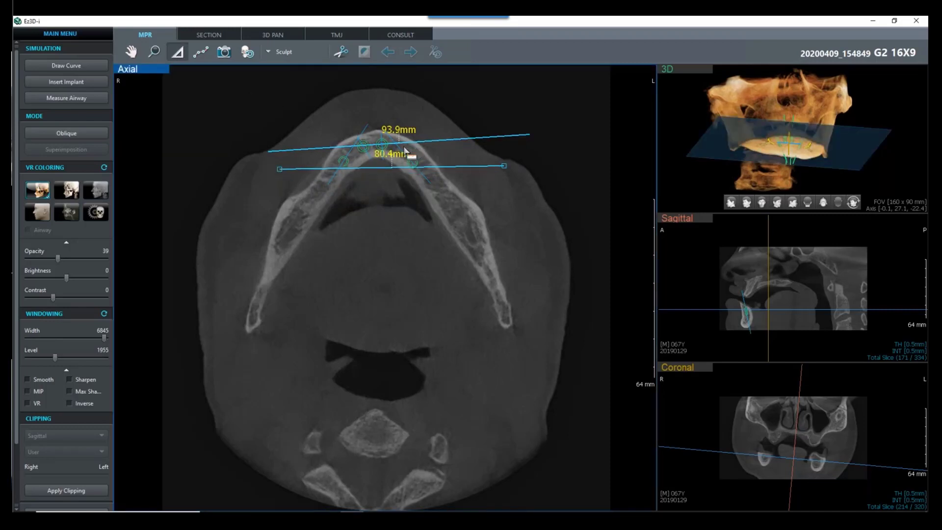
left_click_drag(398, 147, 400, 169)
left_click_drag(347, 153, 315, 92)
left_click_drag(410, 147, 478, 142)
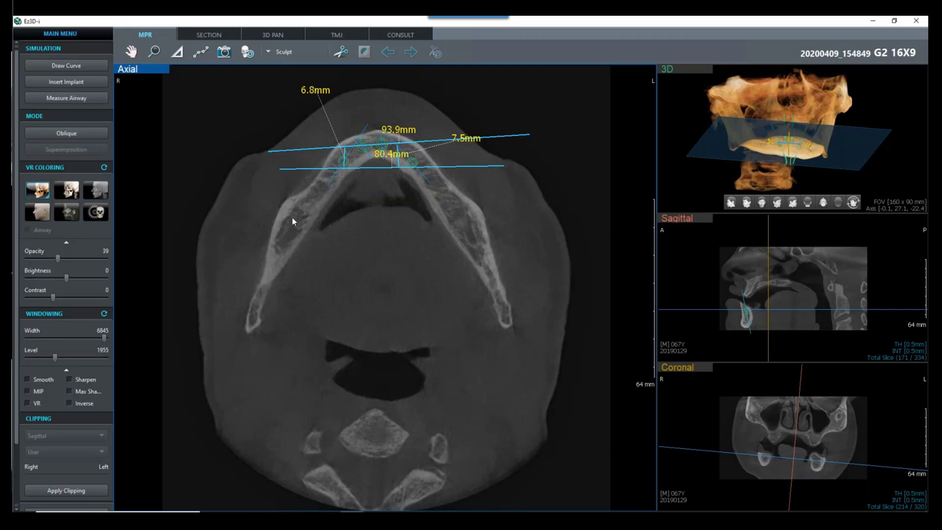
Draw two posterior length lines from the distal implant line, about 13 mm on one side and 10 mm on the other
left_click(177, 51)
left_click(401, 167)
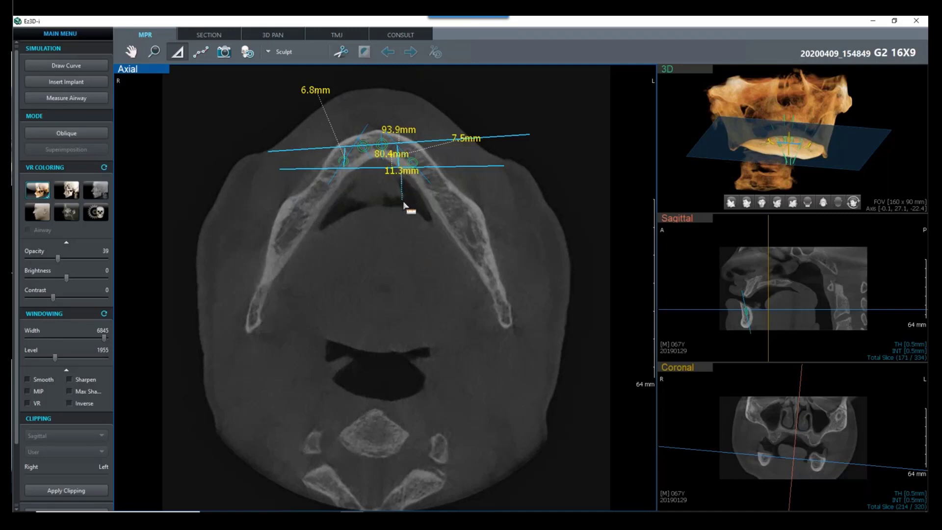
left_click(403, 204)
left_click(344, 169)
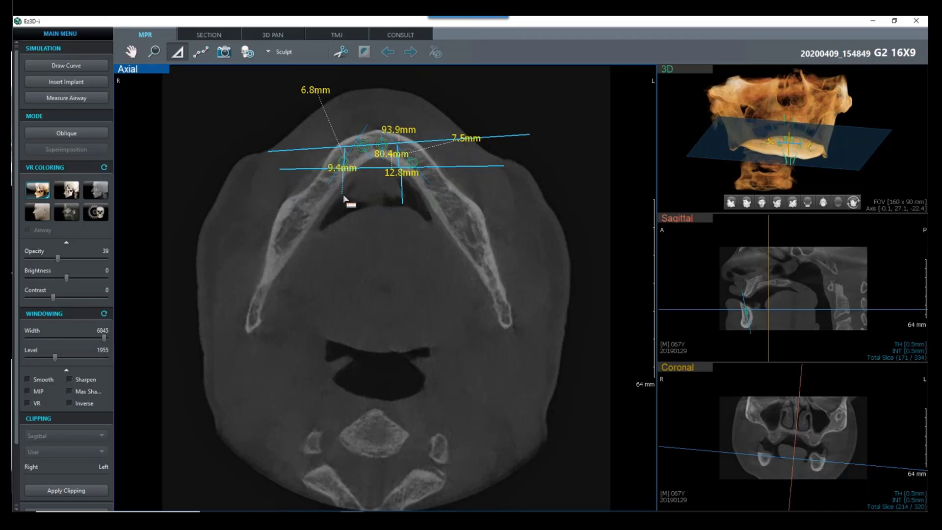
left_click(344, 194)
key("Escape")
Draw a length line about 84 mm long across the arch at the ends of the two posterior extension lines
left_click(178, 52)
left_click(489, 208)
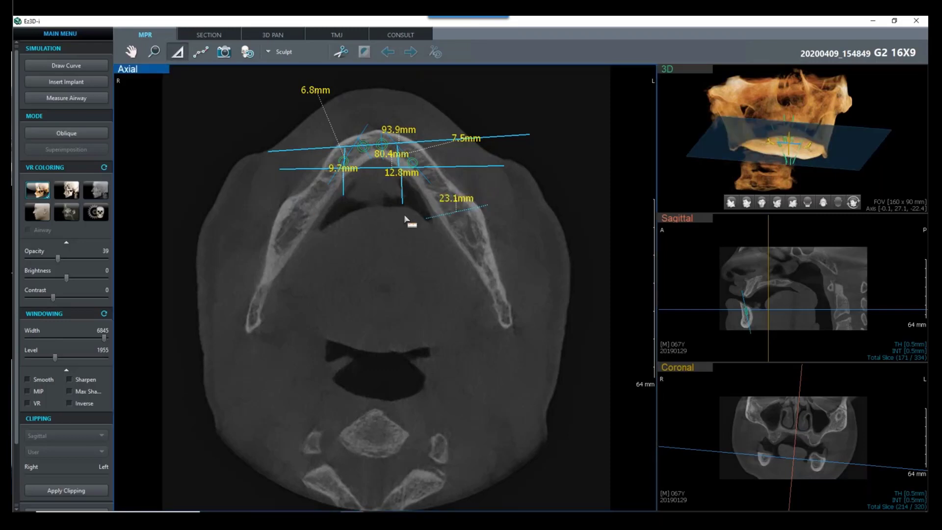
left_click(254, 193)
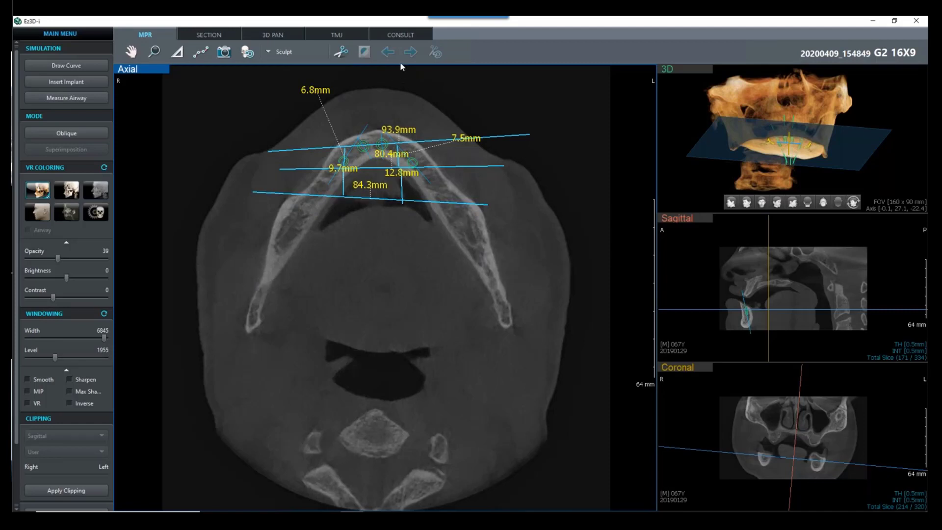
Show the captured 3D skull image in the consult view and change the layout to 2 + 1
left_click(399, 35)
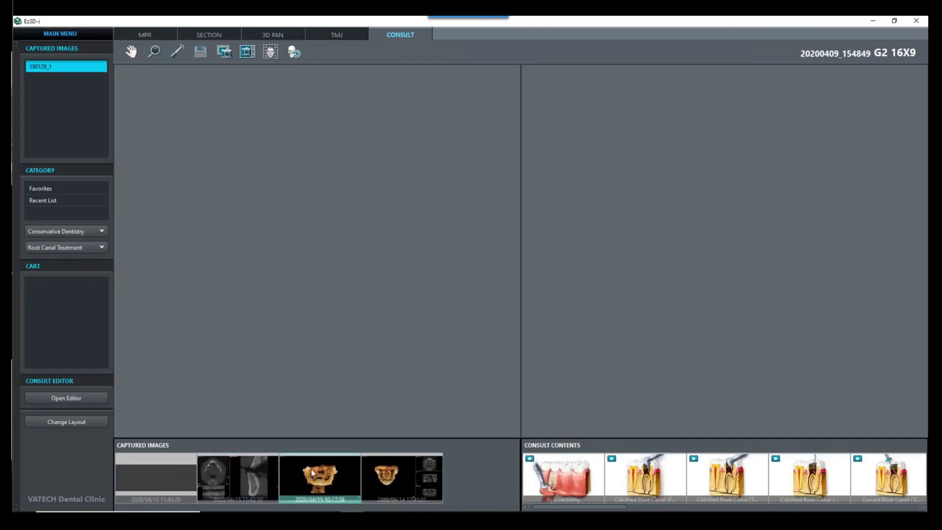
left_click_drag(314, 479, 341, 388)
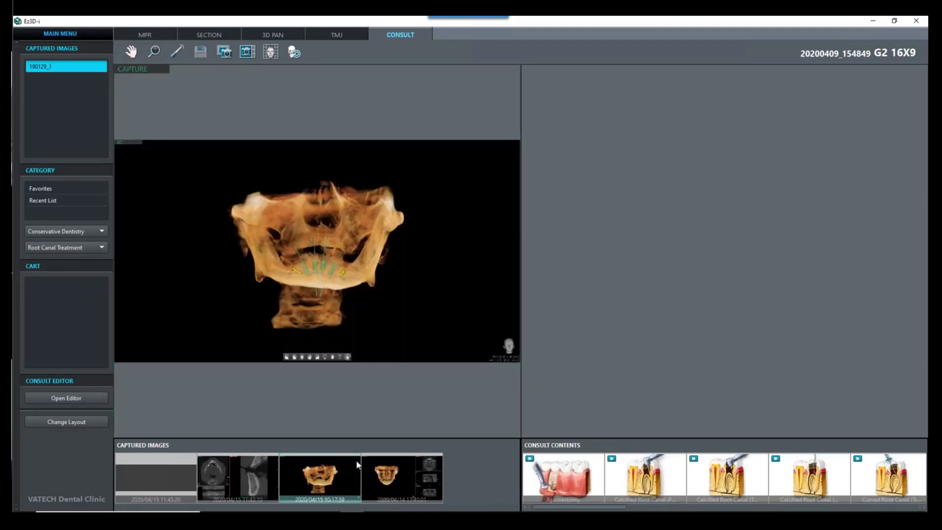
left_click(78, 421)
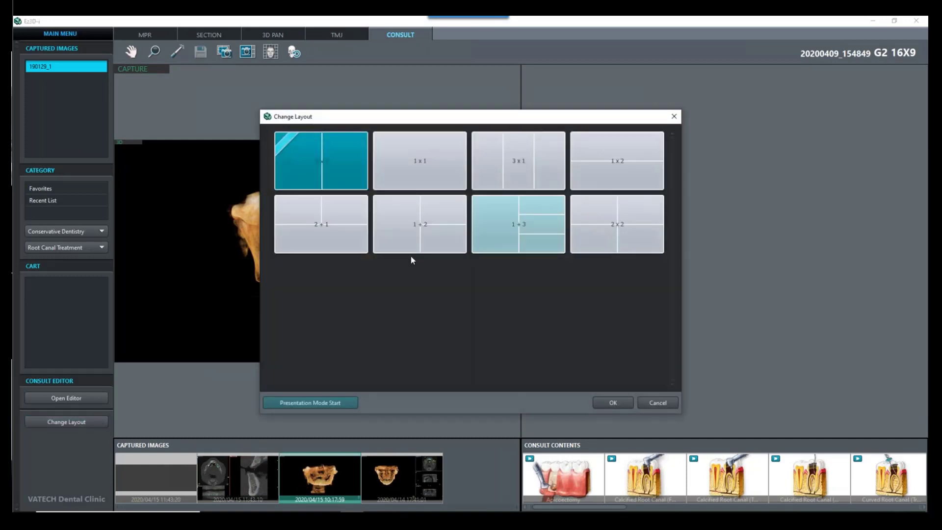
left_click(612, 401)
From the favourite consult contents, load the occlusion comparison clip beside the capture and replace the capture with Mandibular Full Denture
left_click(52, 190)
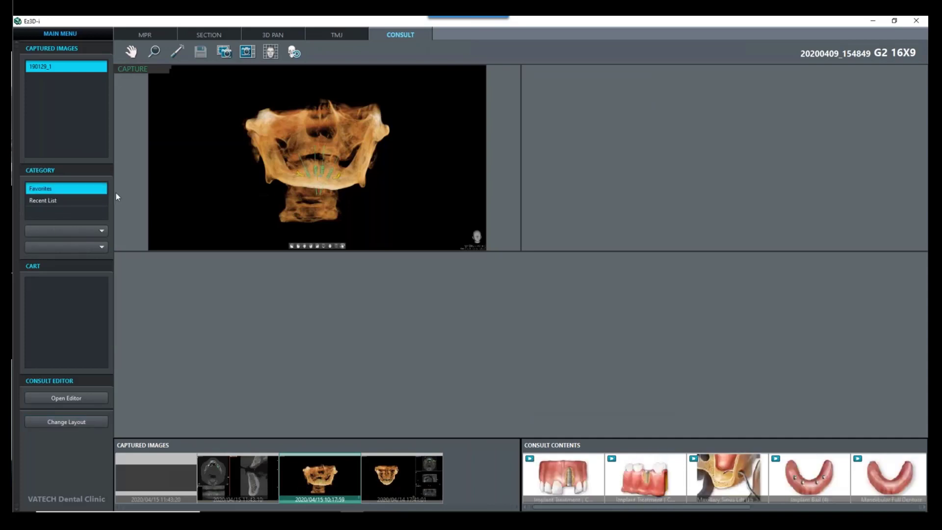
scroll(642, 462, "down", 3)
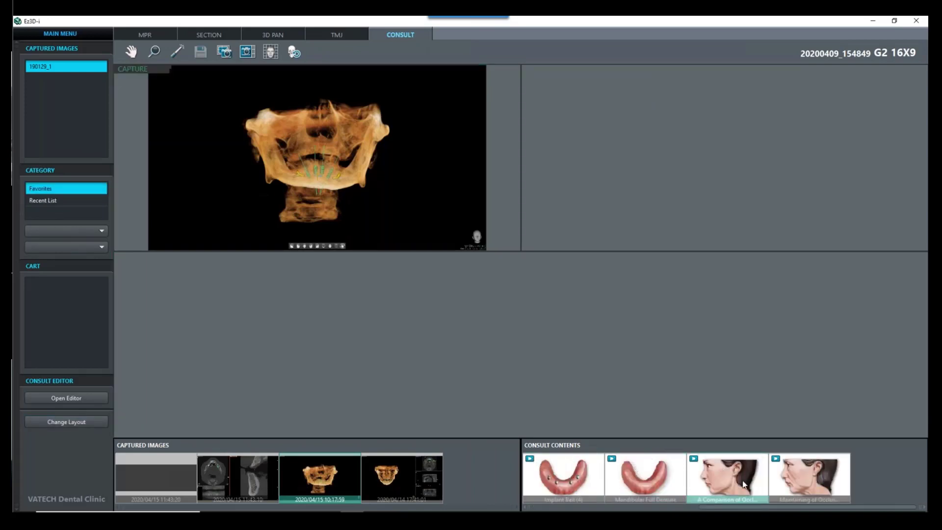
left_click_drag(731, 479, 539, 265)
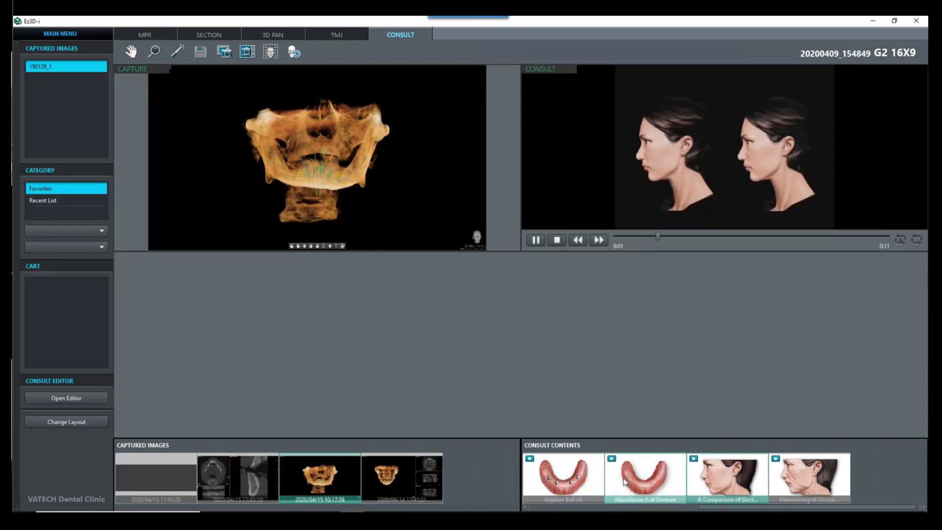
left_click_drag(516, 386, 362, 187)
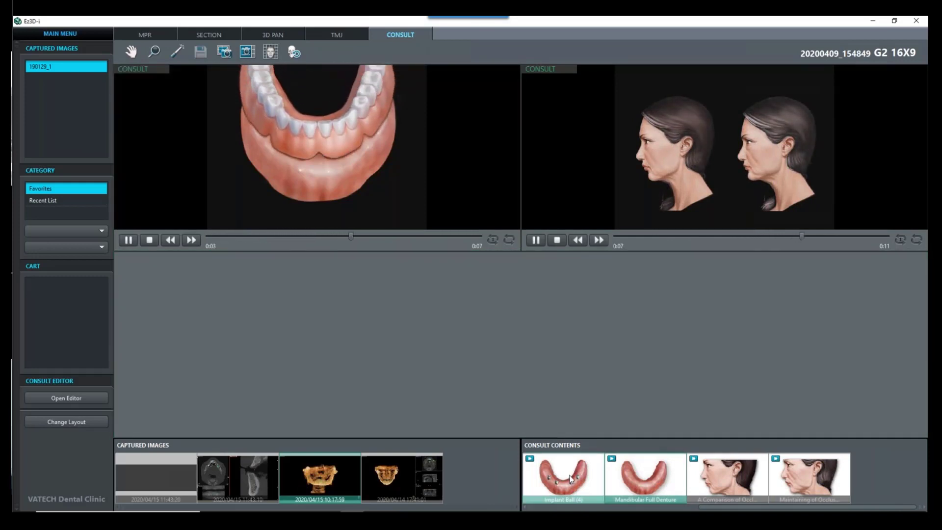
Load the Implant Ball (4) clip in the empty wide pane and replace the occlusion comparison clip with the maintaining occlusion clip
left_click_drag(568, 481, 387, 361)
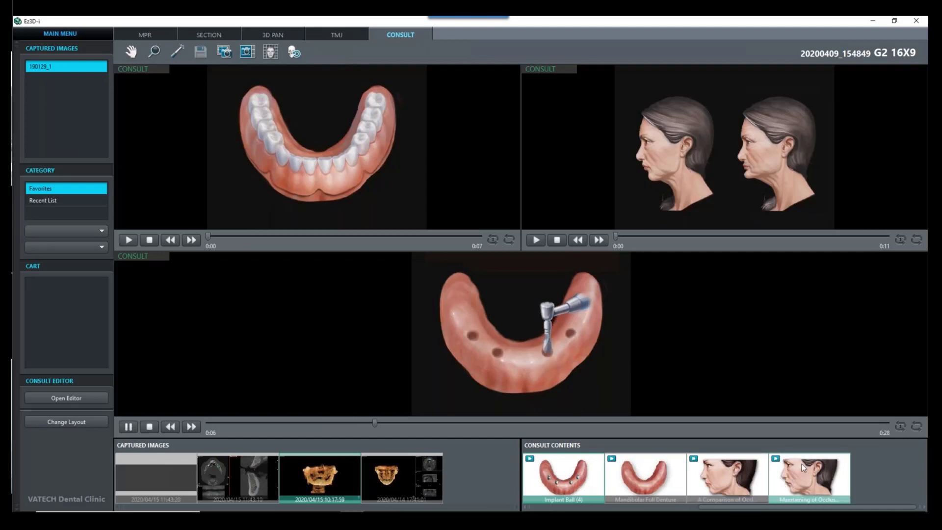
left_click_drag(809, 476, 726, 157)
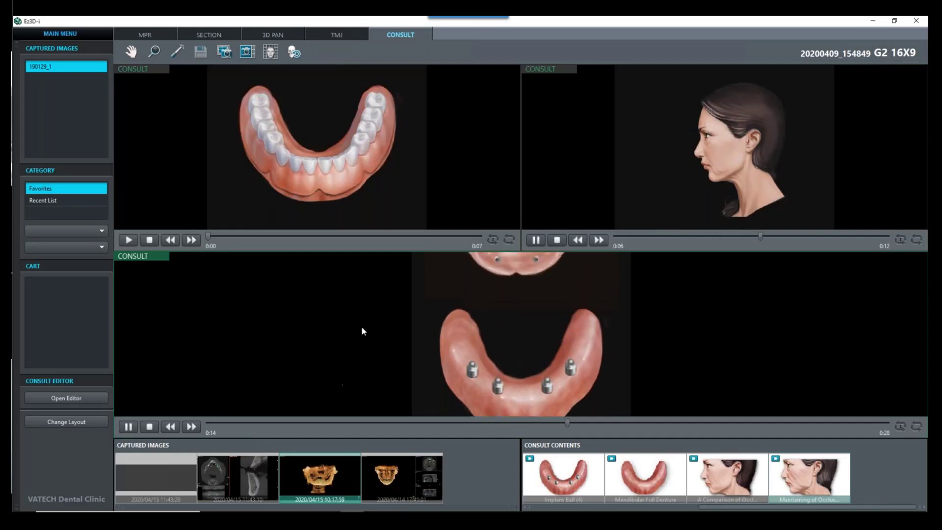
left_click(725, 205)
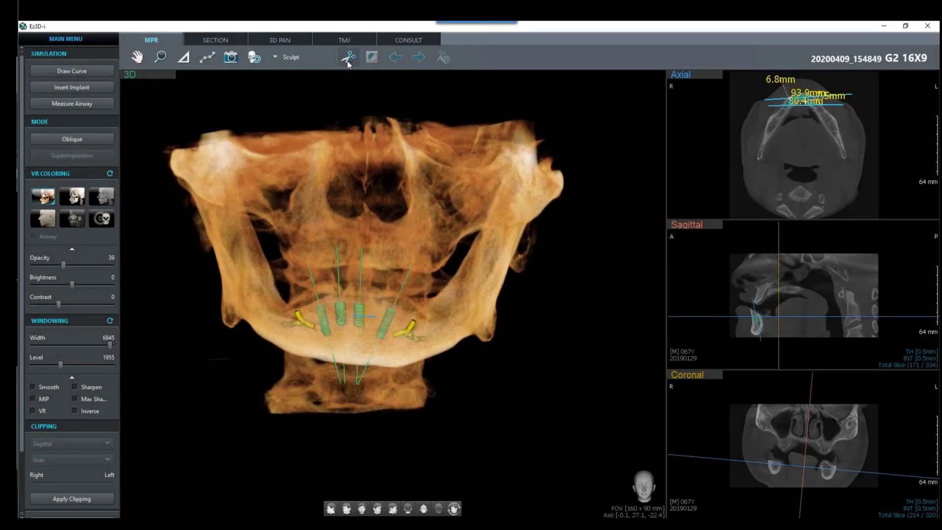
In the MPR 3D view, sculpt away the patient's left half of the skull with a freehand outline along the midline
left_click(349, 58)
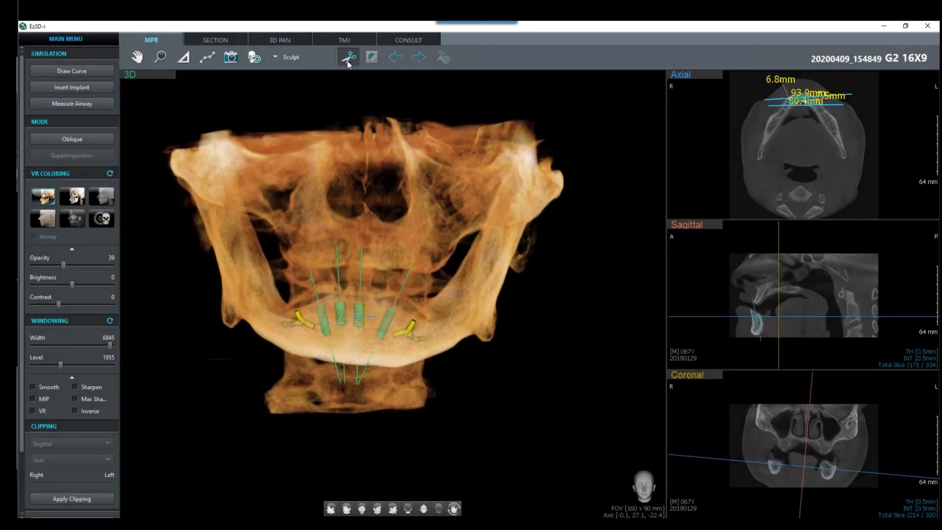
left_click(367, 105)
mouse_move(369, 120)
left_mouse_down()
mouse_move(369, 253)
mouse_move(356, 332)
mouse_move(389, 435)
mouse_move(594, 297)
mouse_move(591, 120)
mouse_move(481, 97)
mouse_move(367, 101)
left_mouse_up()
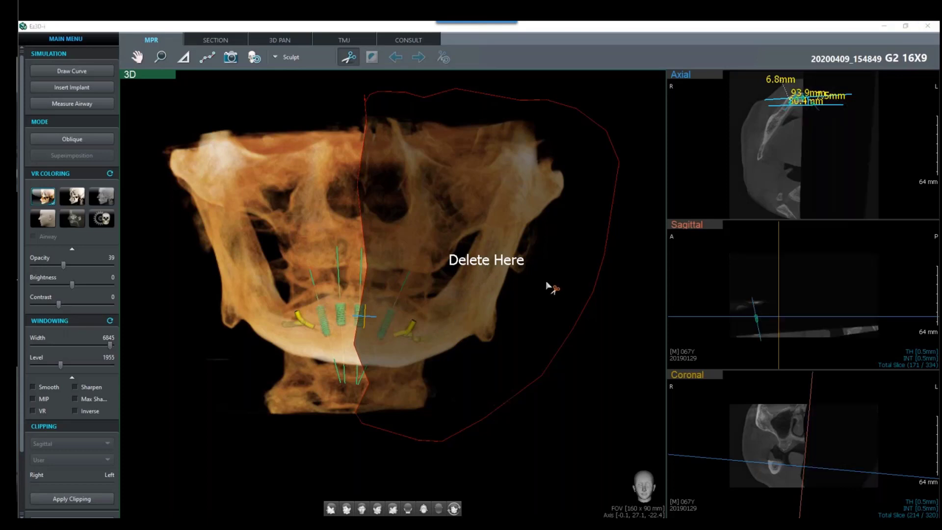
key("Escape")
mouse_move(575, 255)
left_mouse_down()
mouse_move(441, 273)
mouse_move(247, 237)
left_mouse_up()
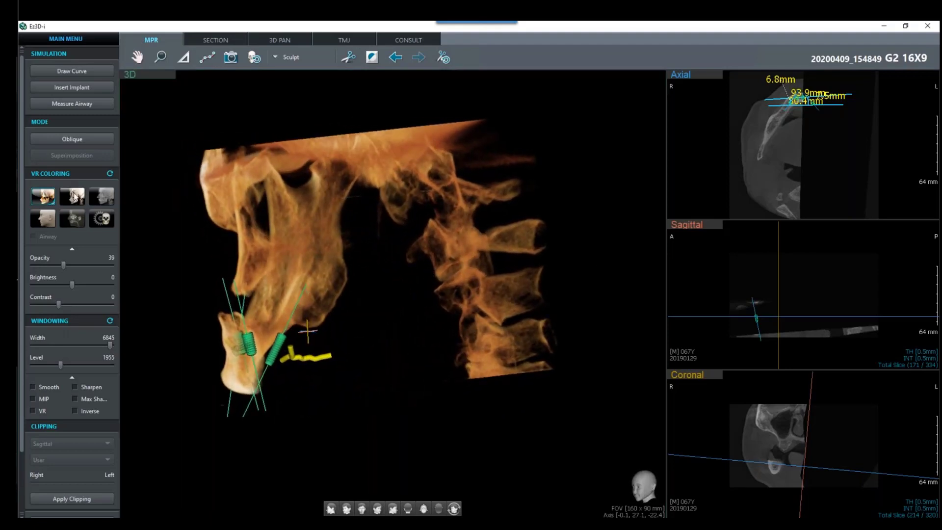
Render the cut skull with the solid bone VR coloring and briefly show the exposed anterior implant's controller
left_click(72, 196)
left_click_drag(512, 284, 332, 287)
scroll(434, 278, "up", 6)
left_click(241, 355)
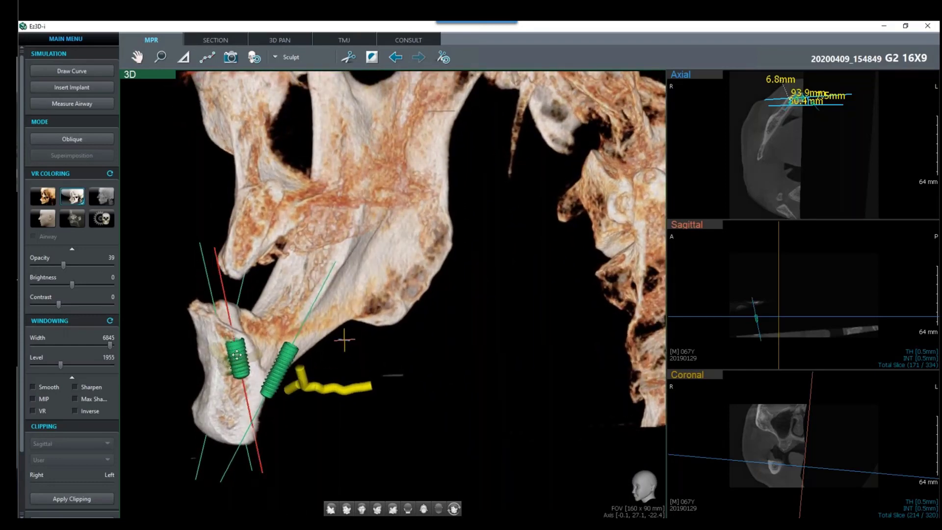
right_click(236, 357)
left_click(269, 399)
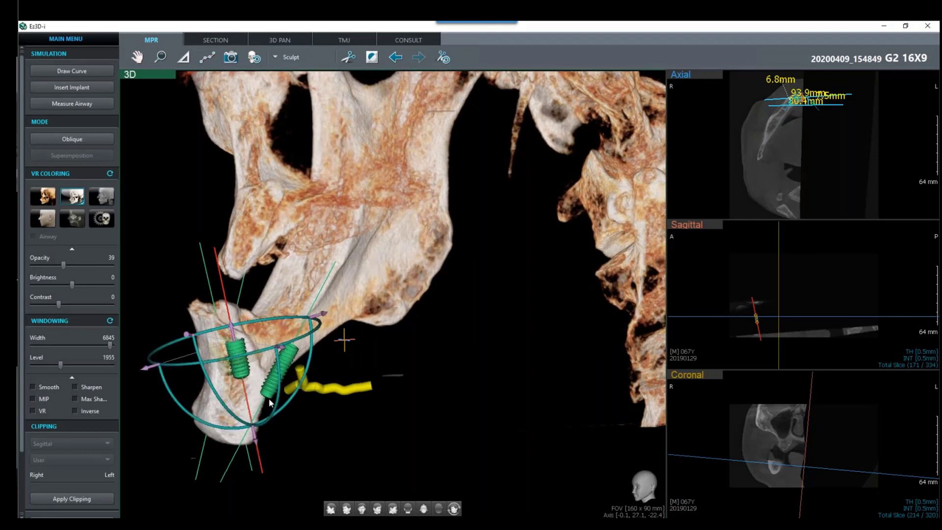
left_click(478, 342)
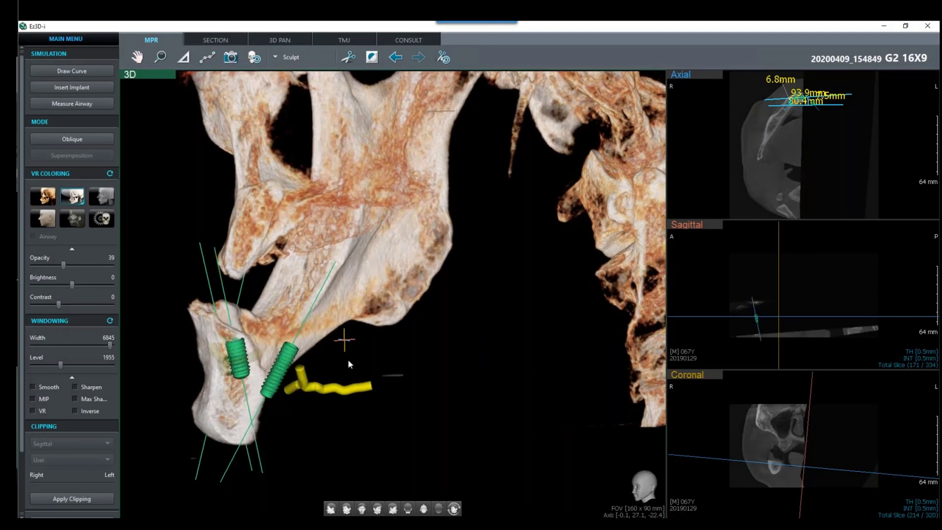
Lock the distal and anterior implants exposed on the cut-away side of the mandible
right_click(283, 368)
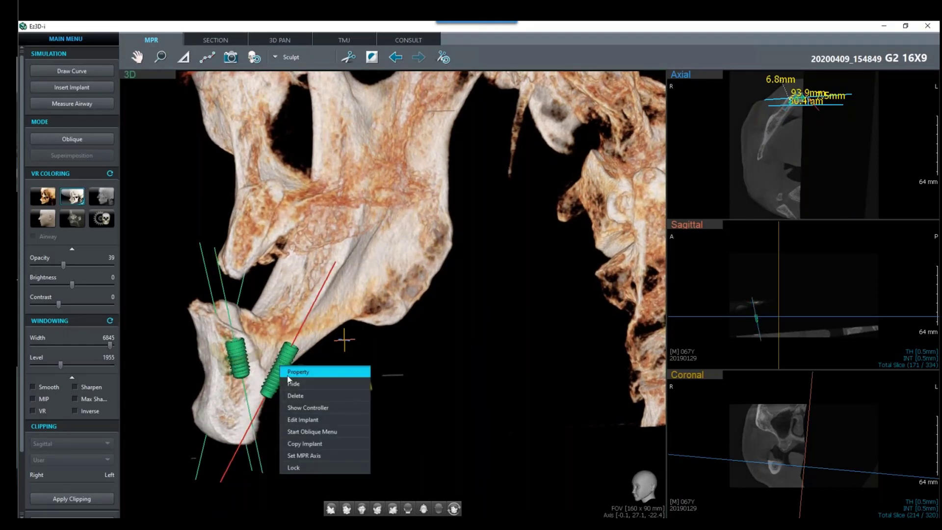
left_click(305, 468)
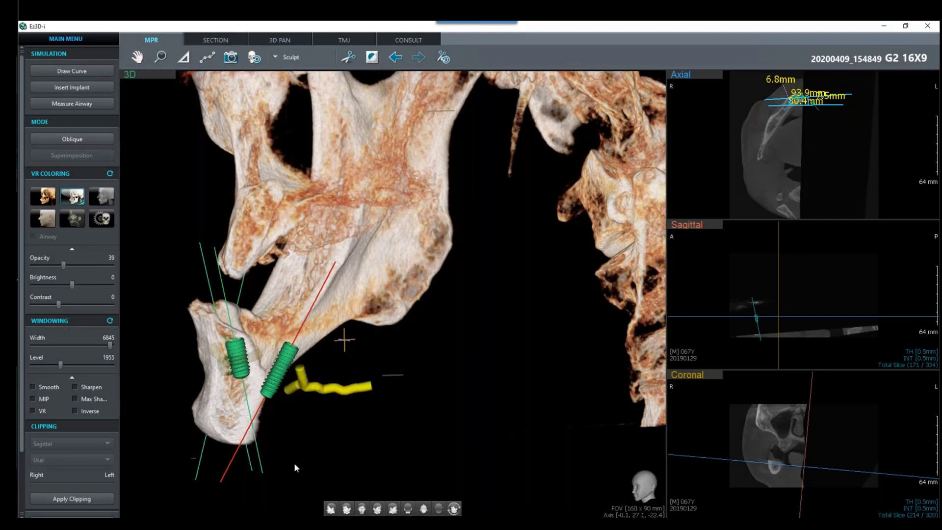
right_click(236, 361)
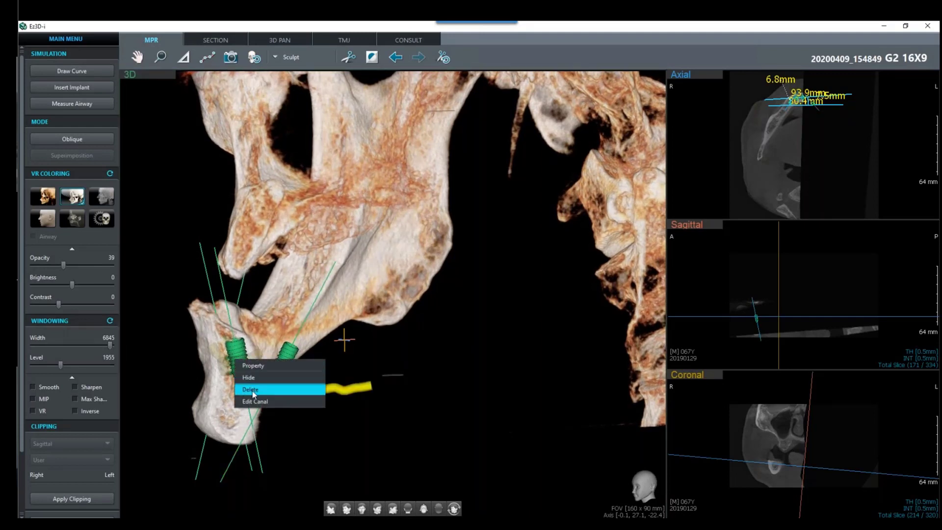
left_click(240, 343)
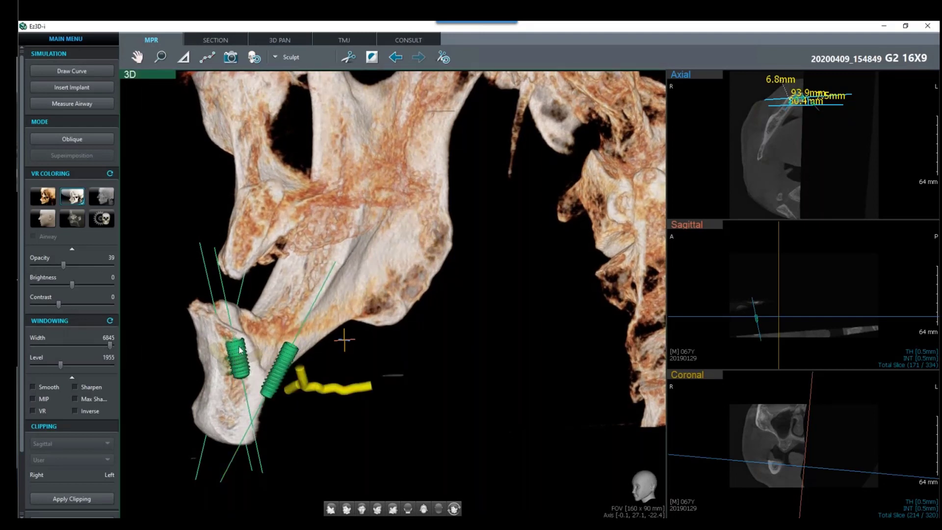
right_click(238, 345)
left_click(263, 448)
Restore the translucent VR coloring and lock the distal and anterior implants on the remaining side of the mandible
left_click_drag(341, 398, 334, 249)
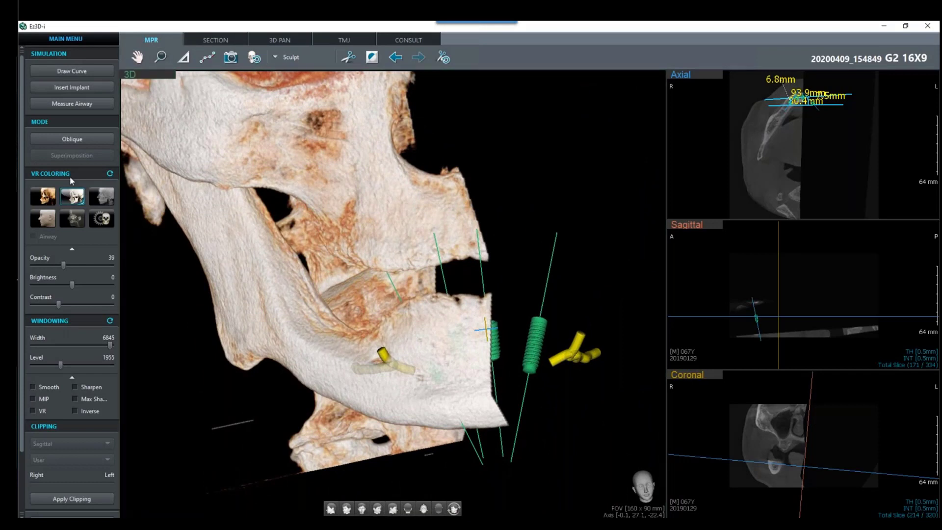
left_click(42, 196)
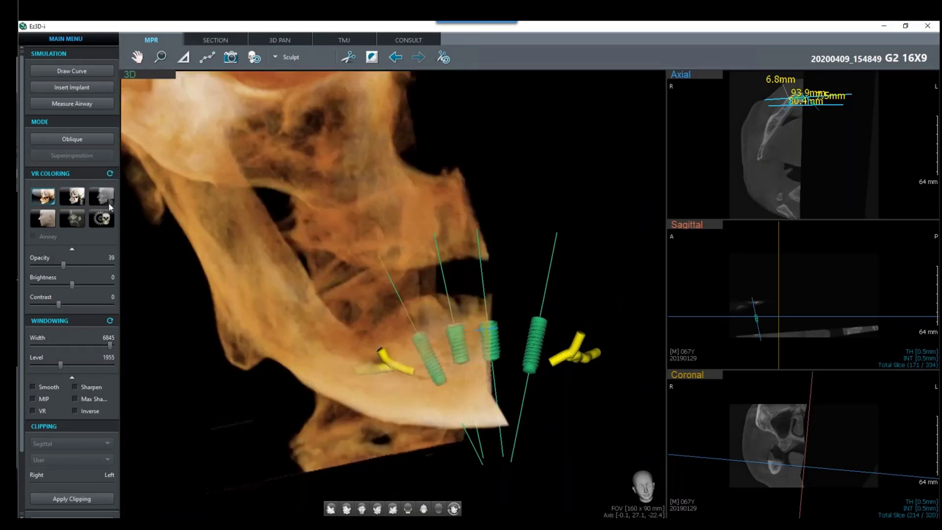
right_click(440, 372)
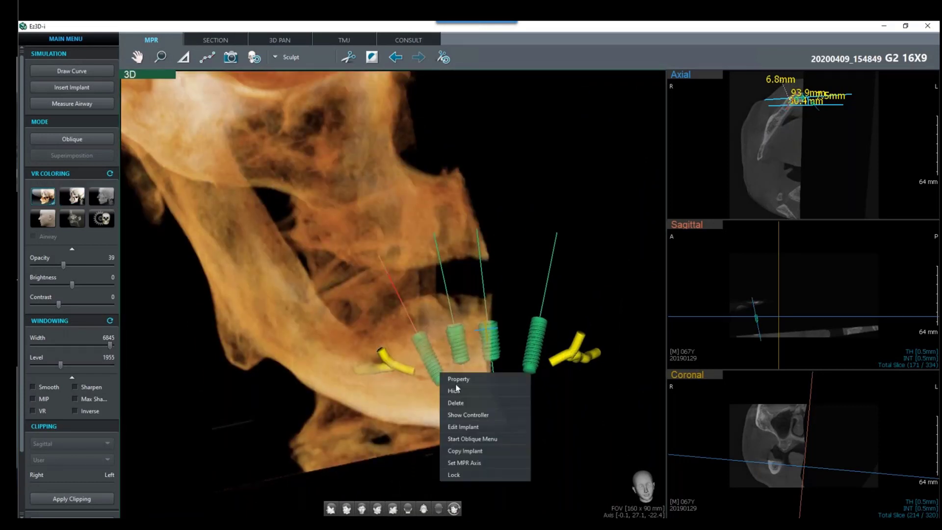
left_click(468, 475)
right_click(460, 349)
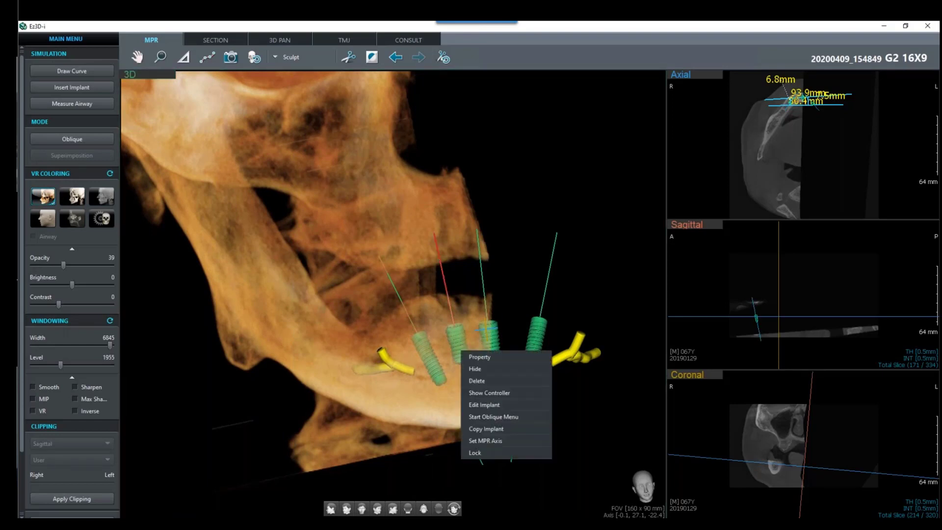
left_click(471, 448)
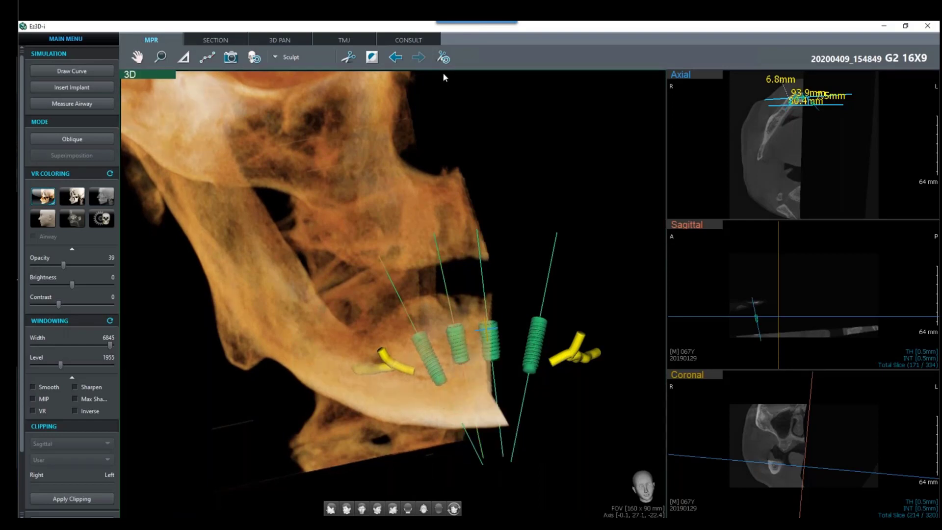